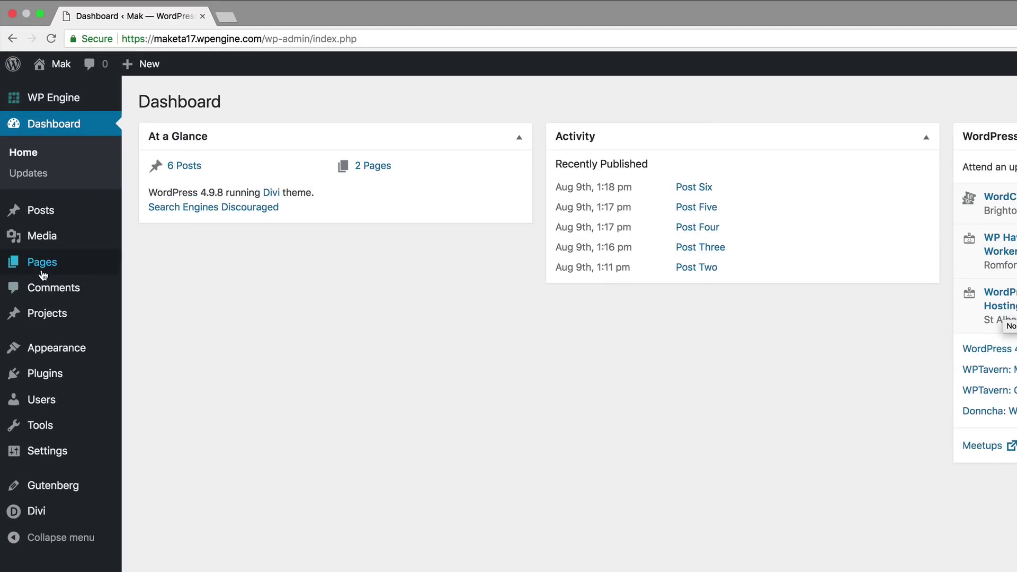
- Create a new page and title it "Minimal"
mouse_move(45, 154)
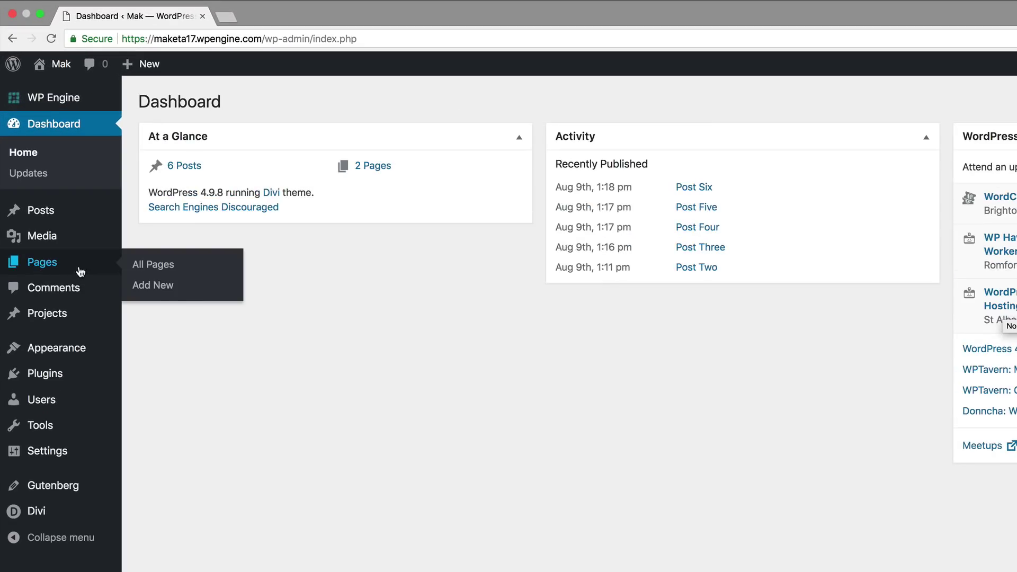
click(159, 289)
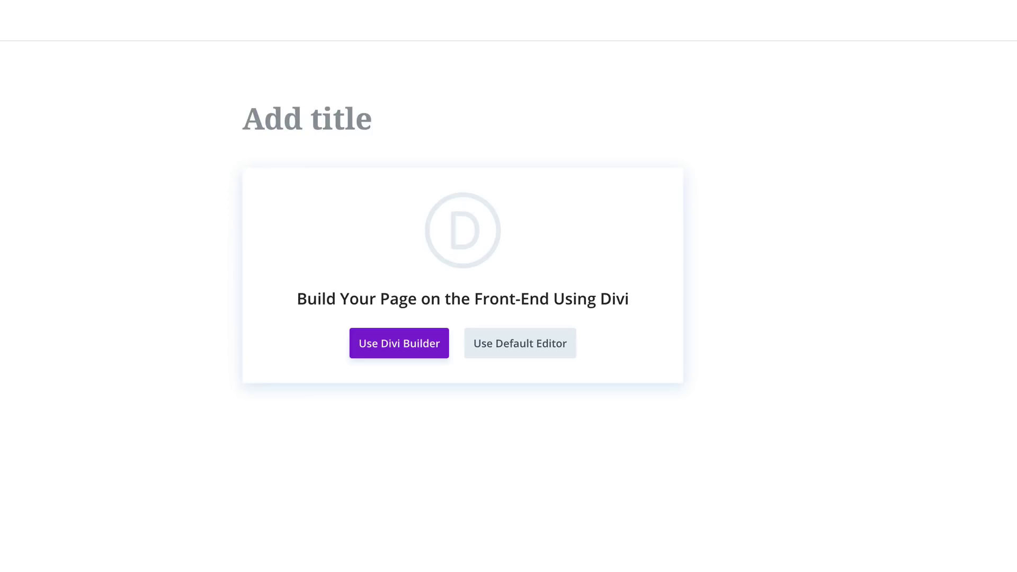
click(335, 120)
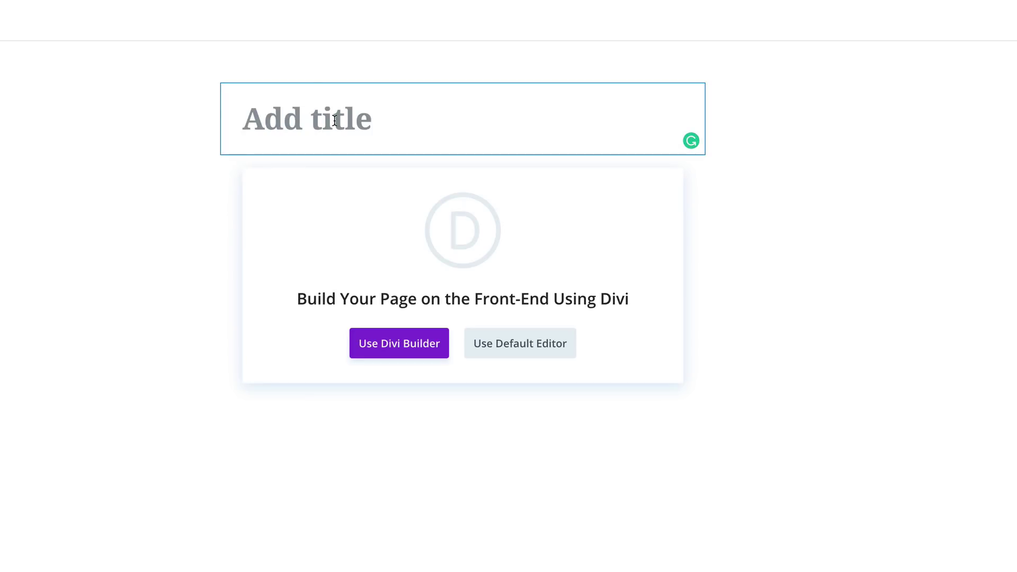
text(Minimal)
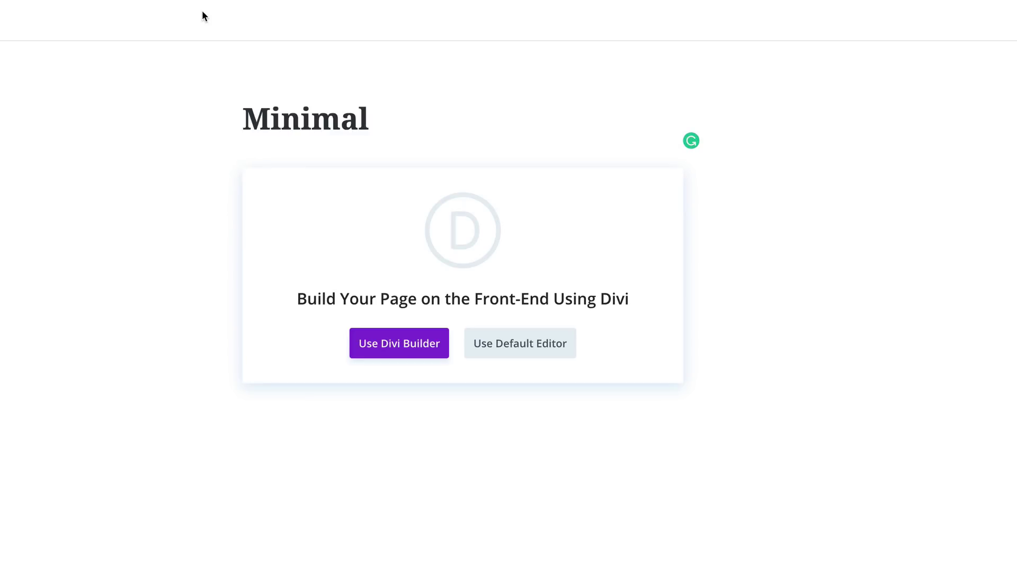
- Build the page from scratch with the Divi Builder, inserting a one-column row without any module
click(417, 351)
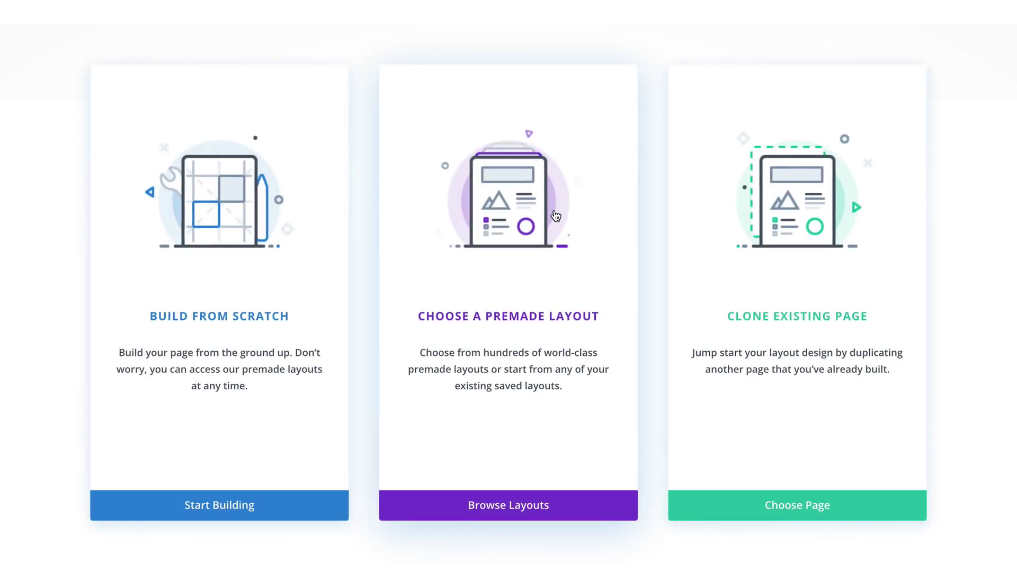
click(242, 316)
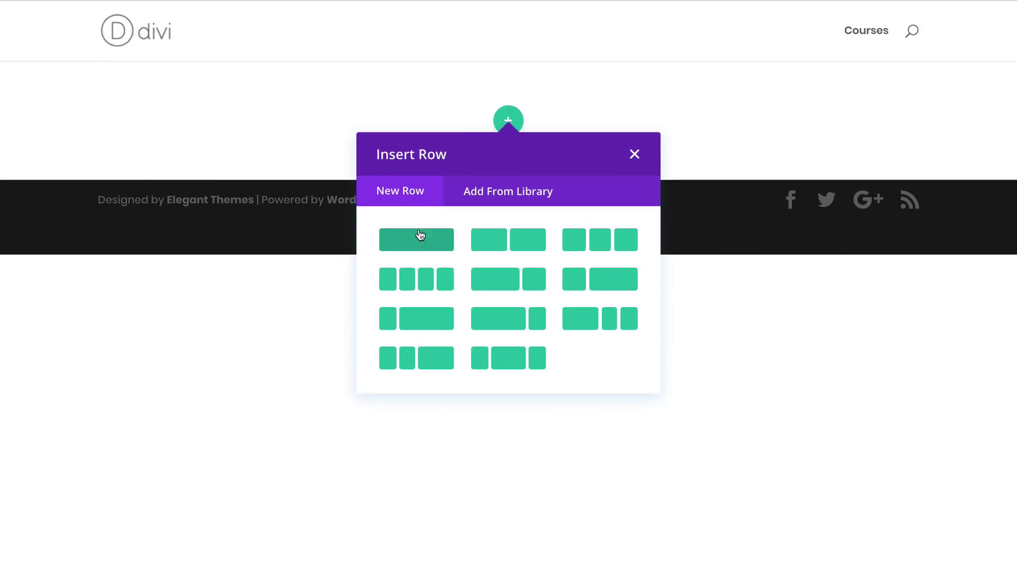
click(417, 244)
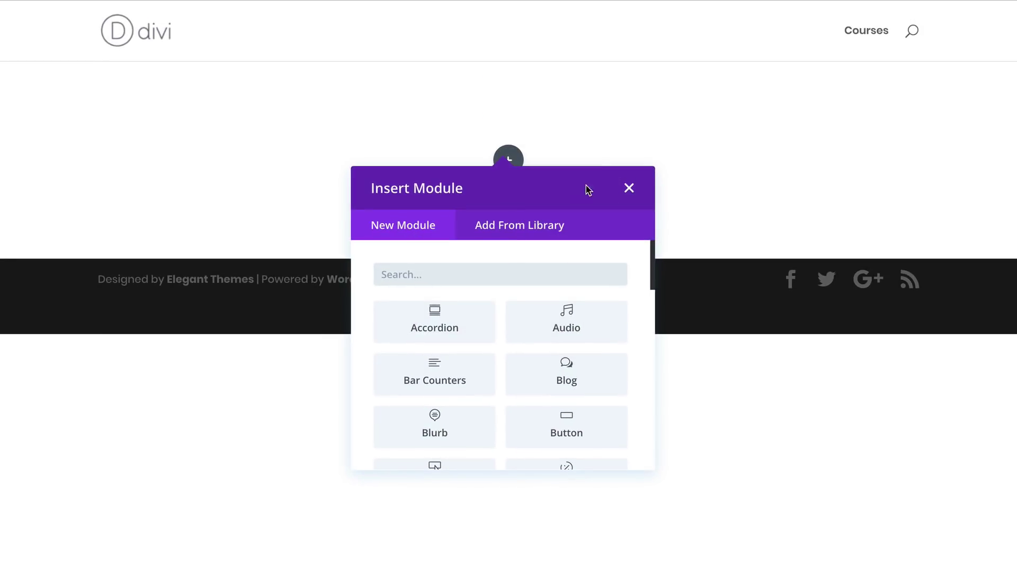
click(630, 189)
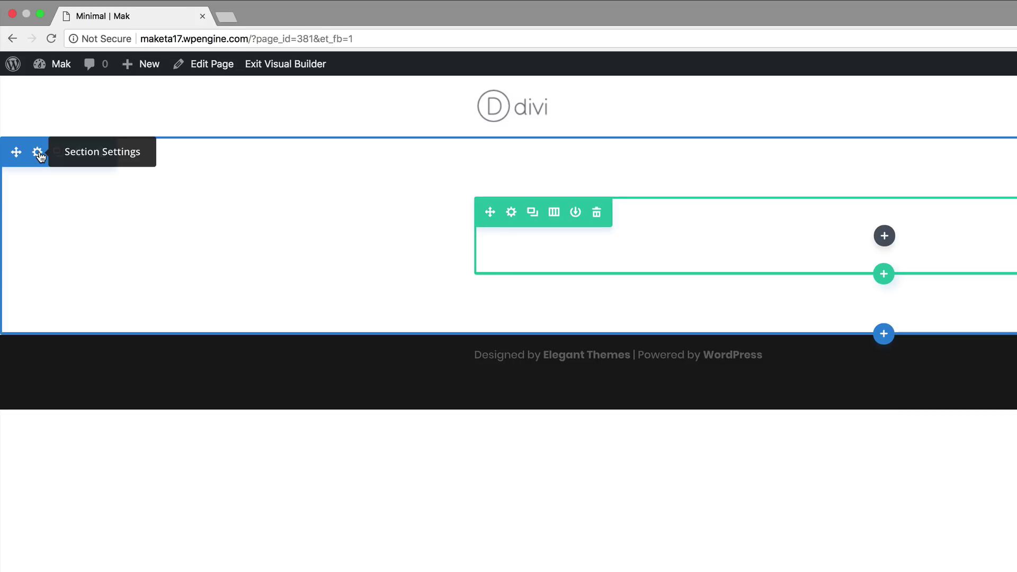
- Set the section's linked top and bottom custom padding to 50px and save the section settings
click(38, 153)
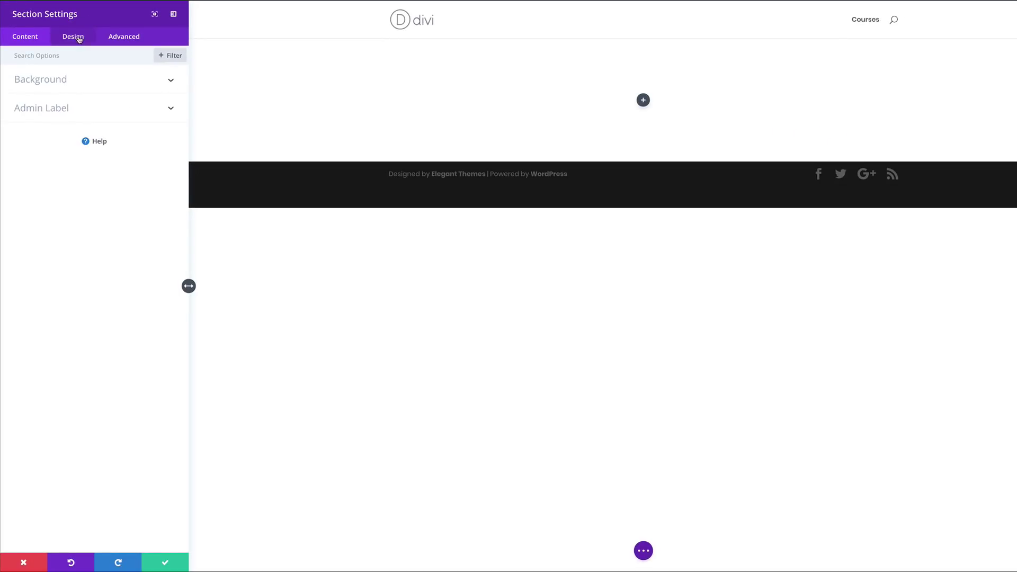
click(78, 39)
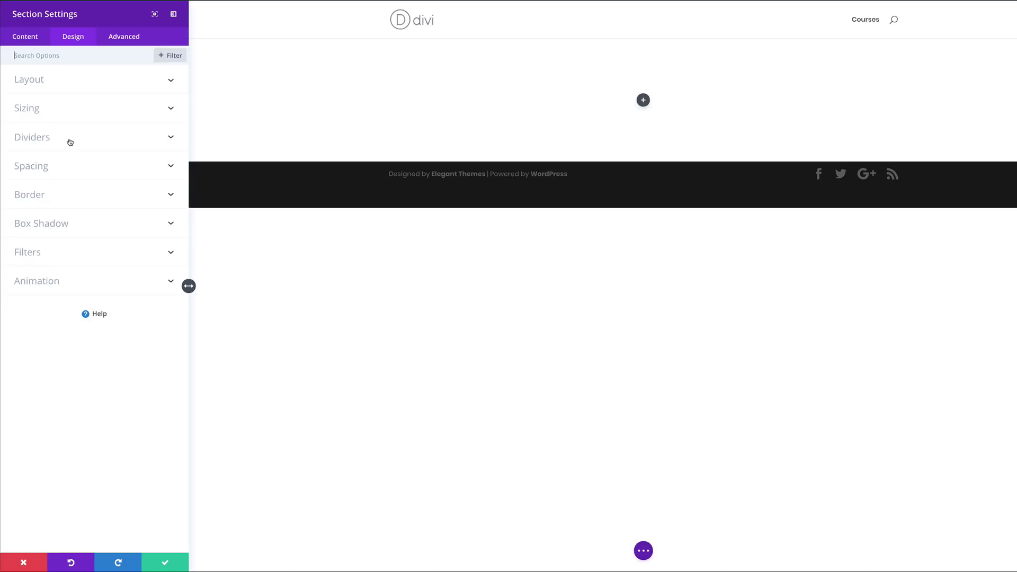
click(42, 168)
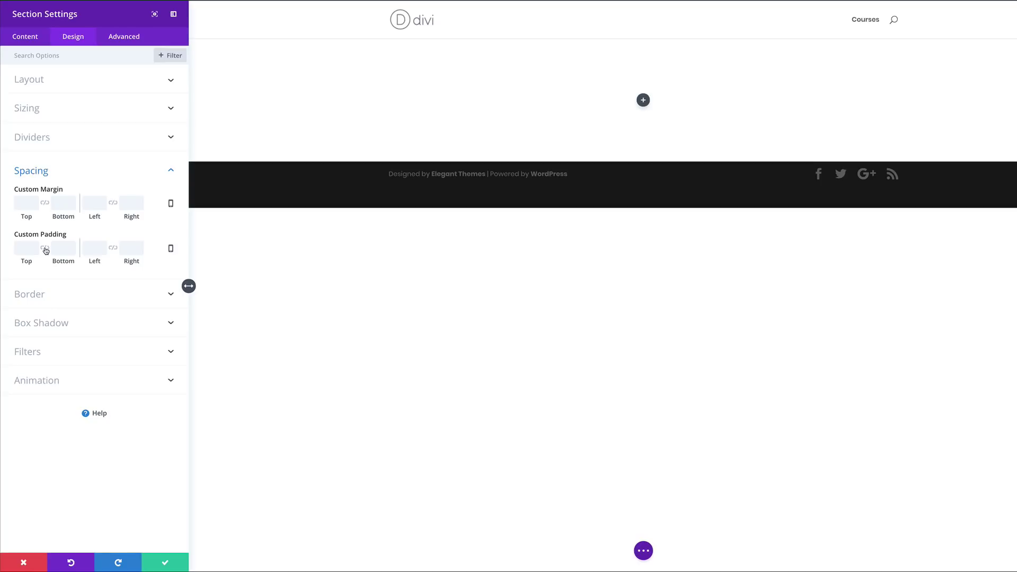
click(45, 252)
click(19, 249)
text(60p)
text(x)
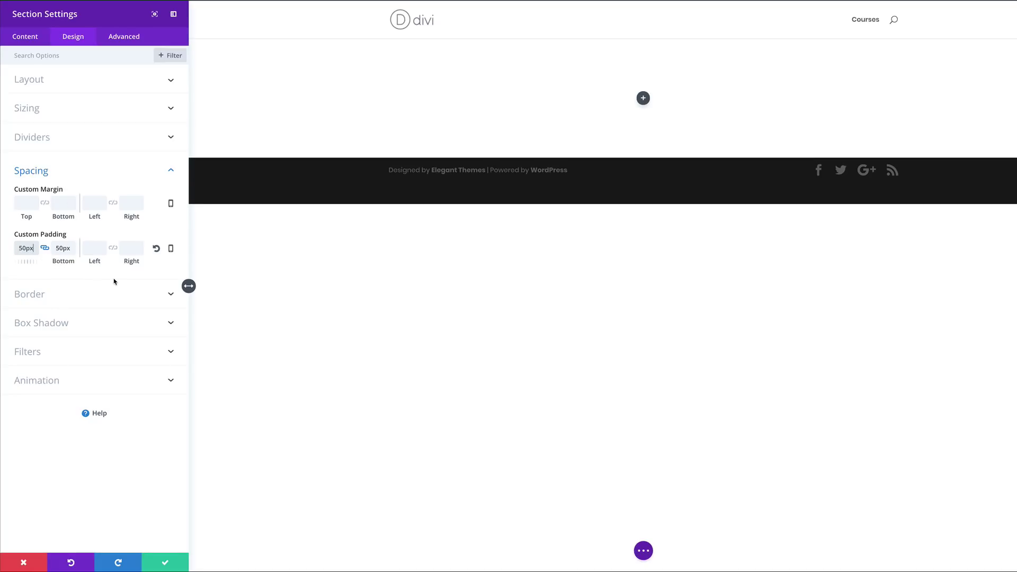
click(553, 530)
click(165, 564)
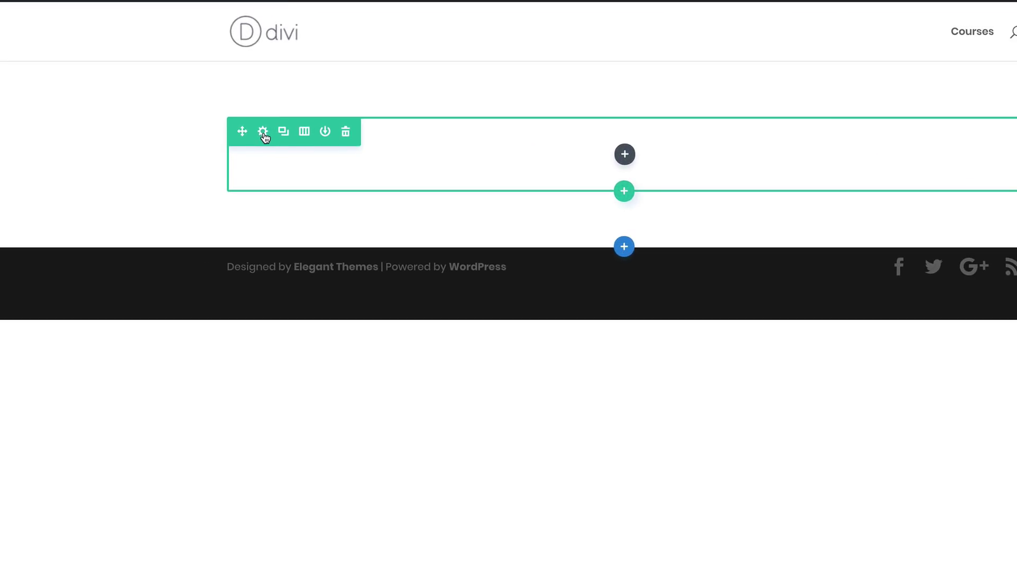
- Give the row a gradient background with #ffffff as the first colour and #efefef as the second
click(264, 132)
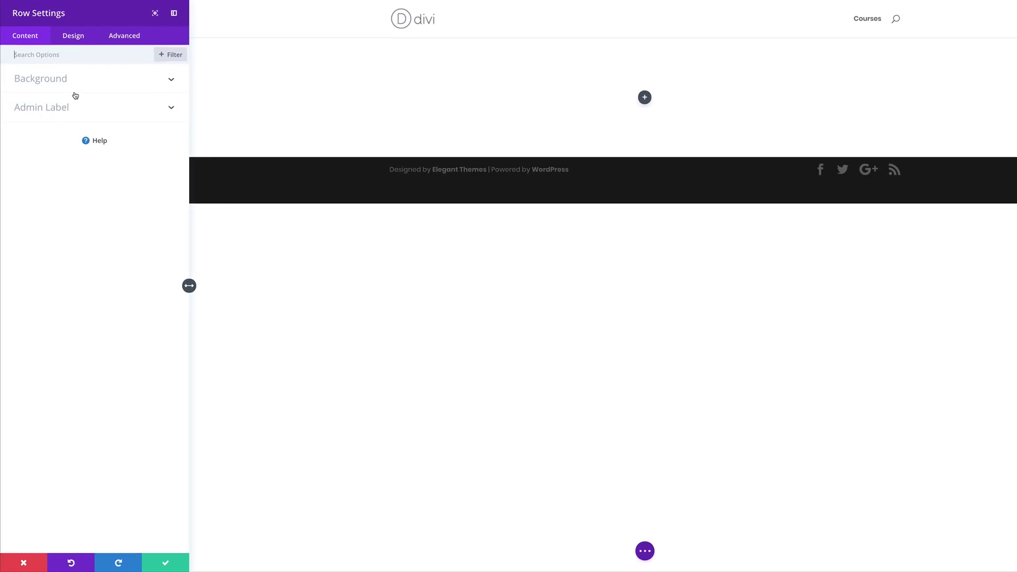
click(58, 80)
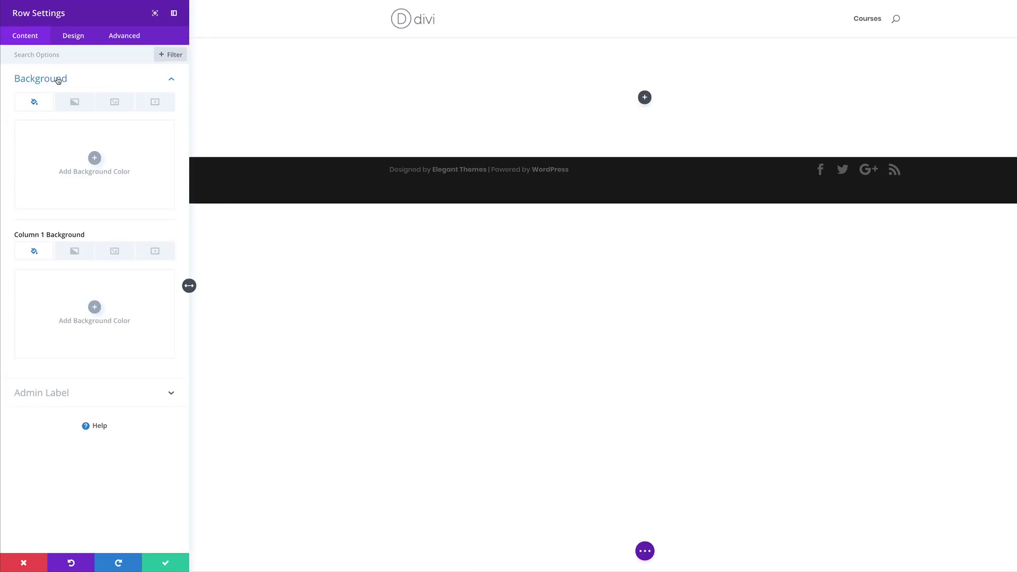
click(75, 103)
click(94, 158)
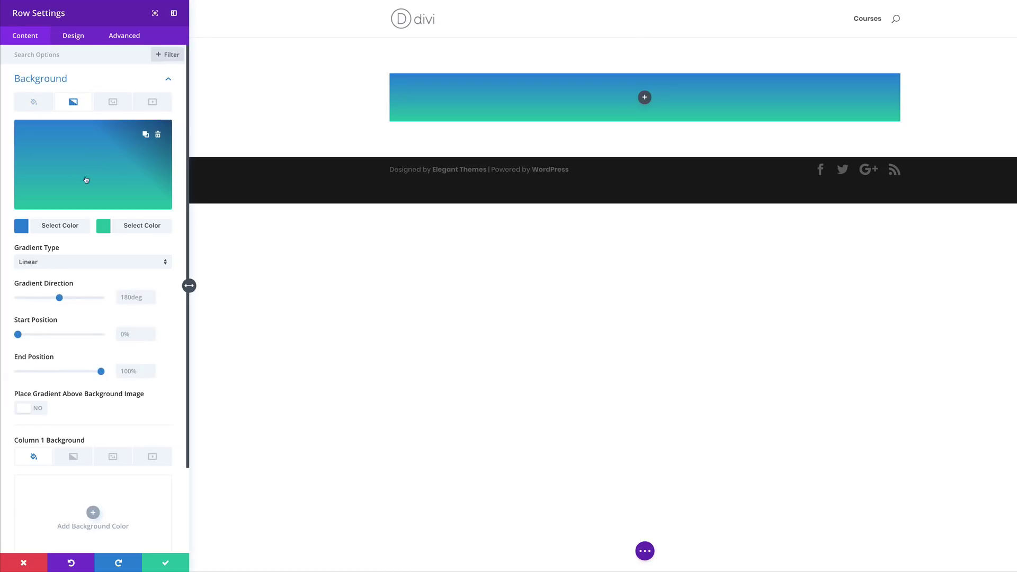
click(21, 227)
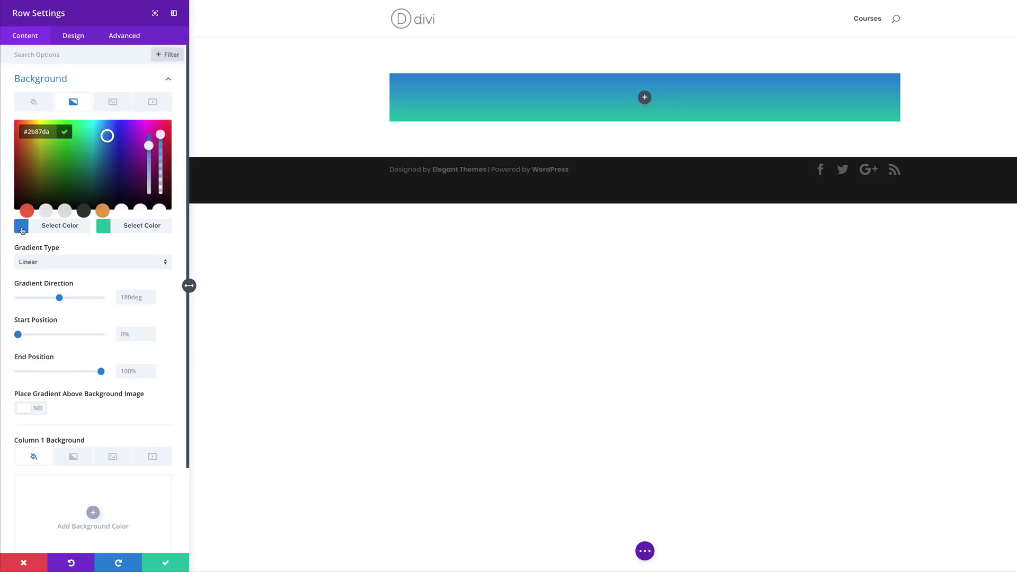
click(157, 211)
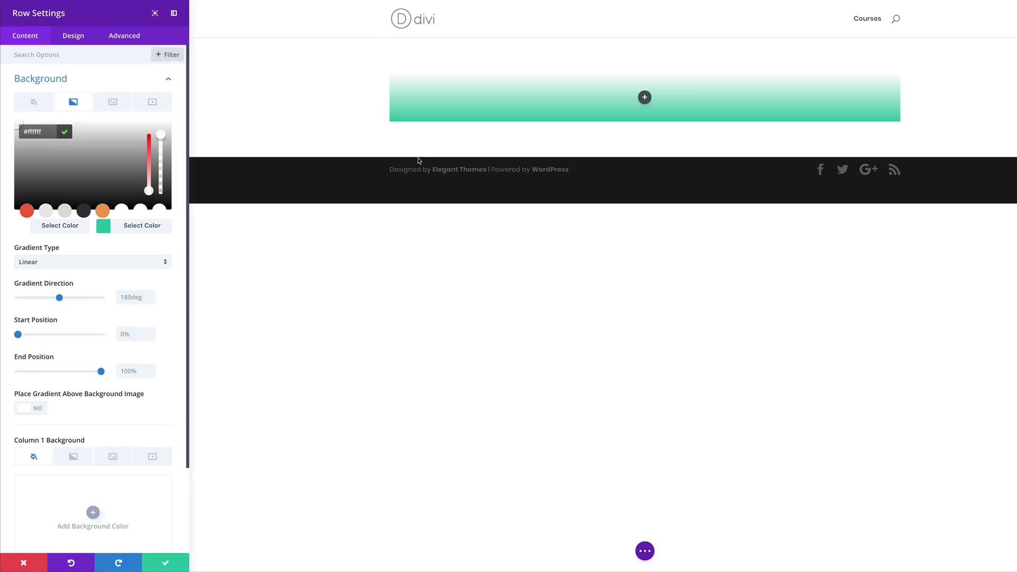
click(103, 226)
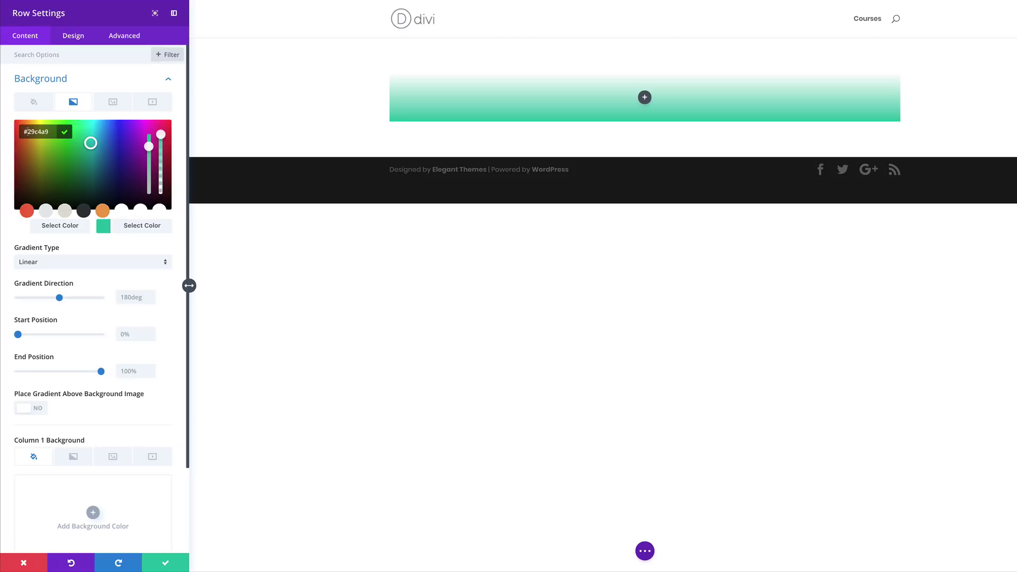
text(#efefef)
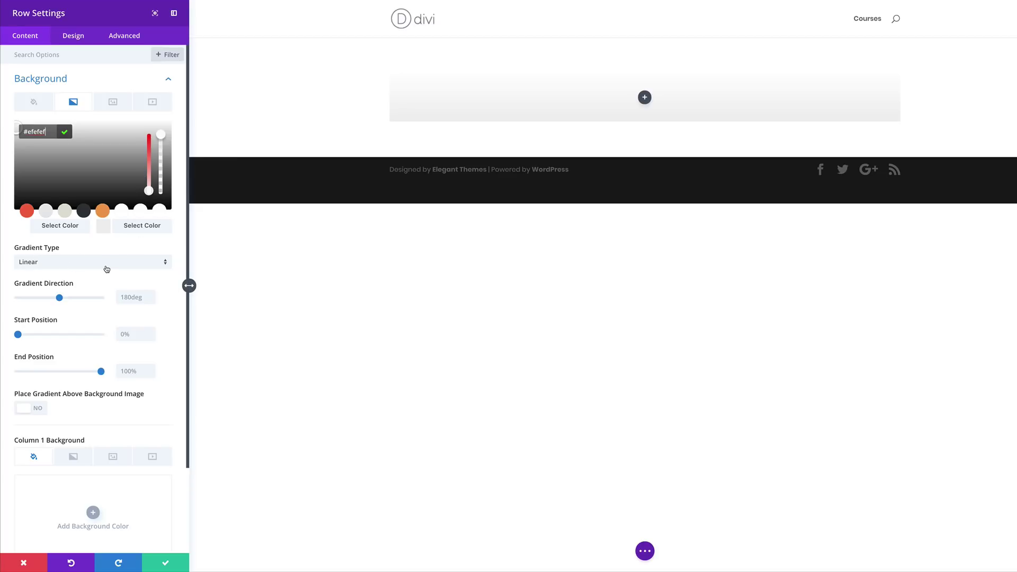
- Make the row's background gradient radial, with start and end positions both at 40%
click(107, 269)
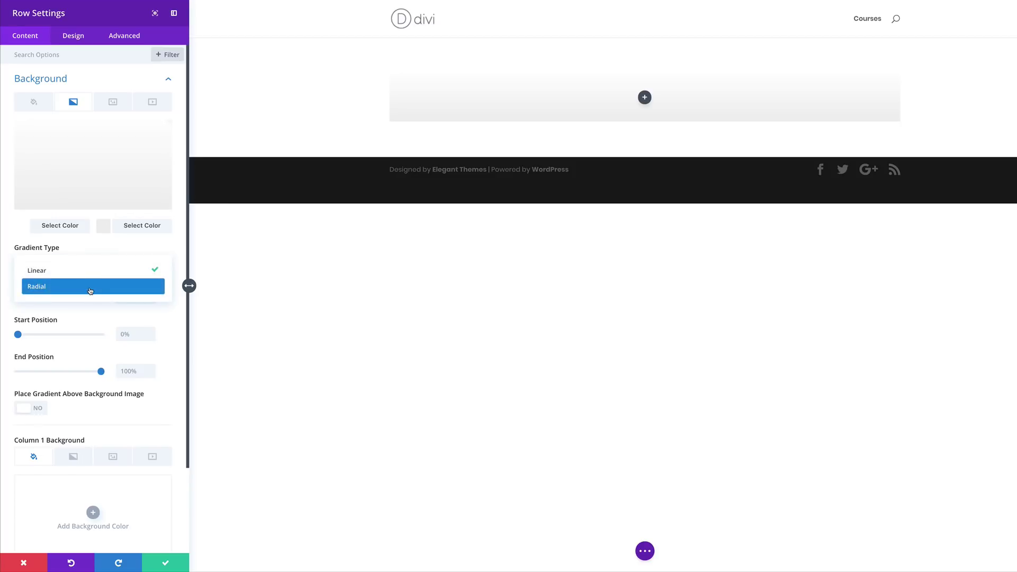
click(91, 289)
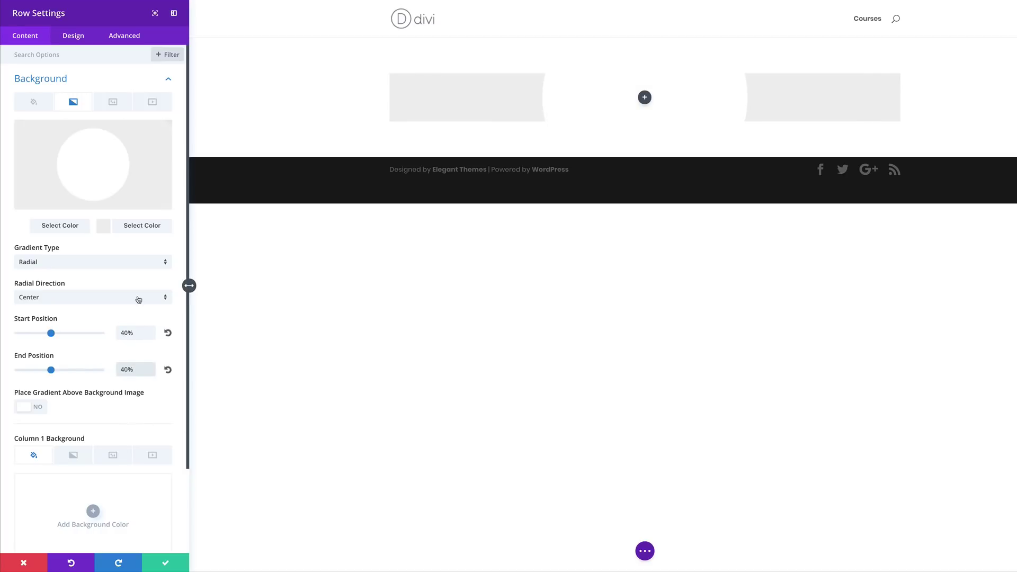
- Make the row fullwidth and give it a custom gutter width of 2
click(74, 36)
click(41, 112)
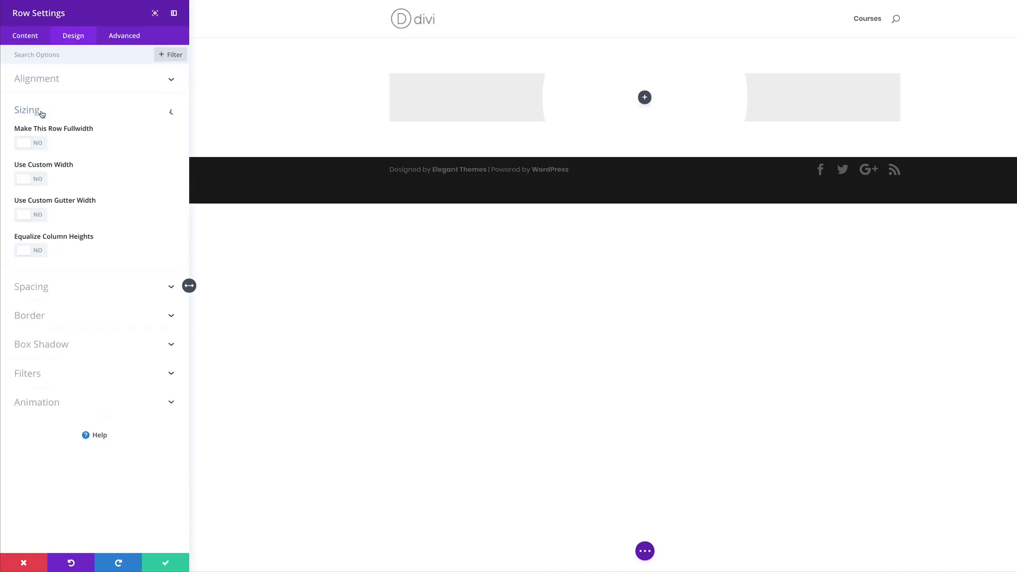
click(40, 148)
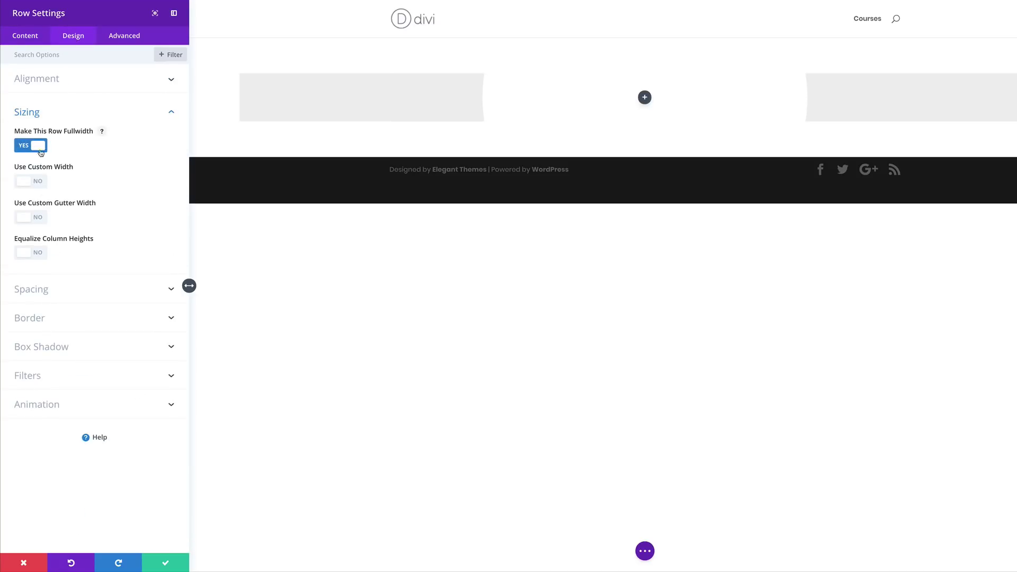
click(42, 222)
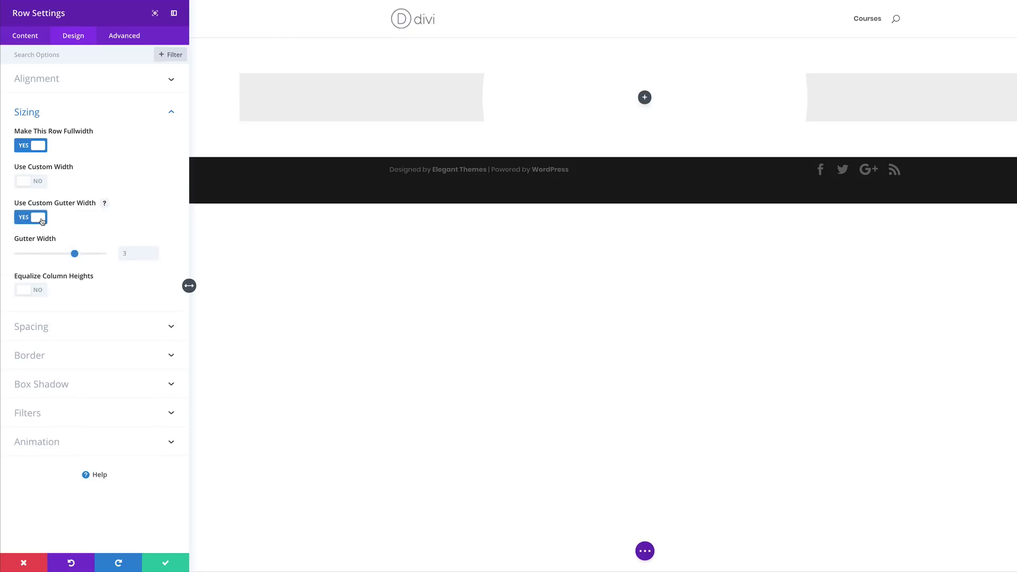
drag(75, 255, 55, 258)
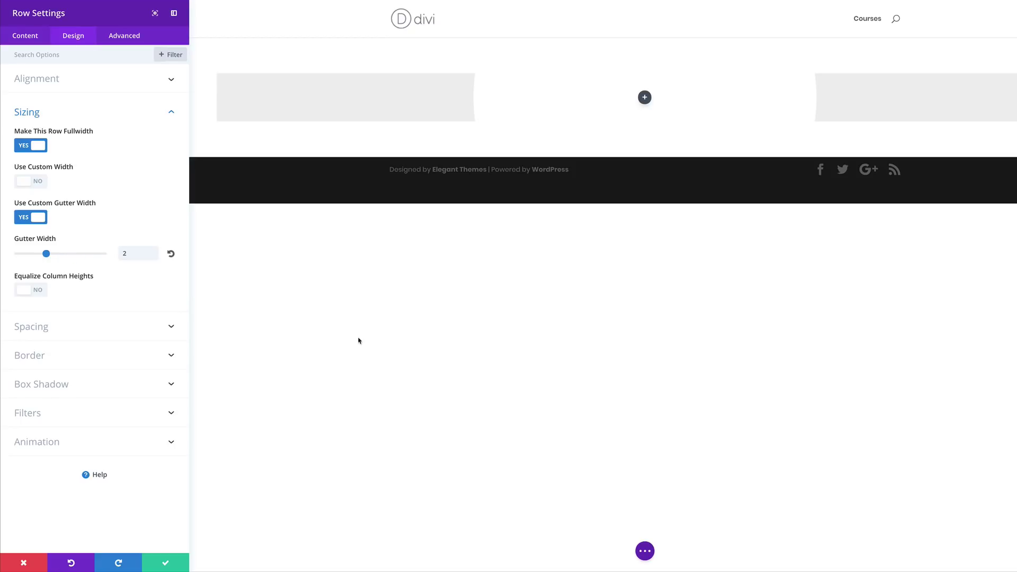
- Set the row's linked top and bottom custom padding to 0px
click(83, 331)
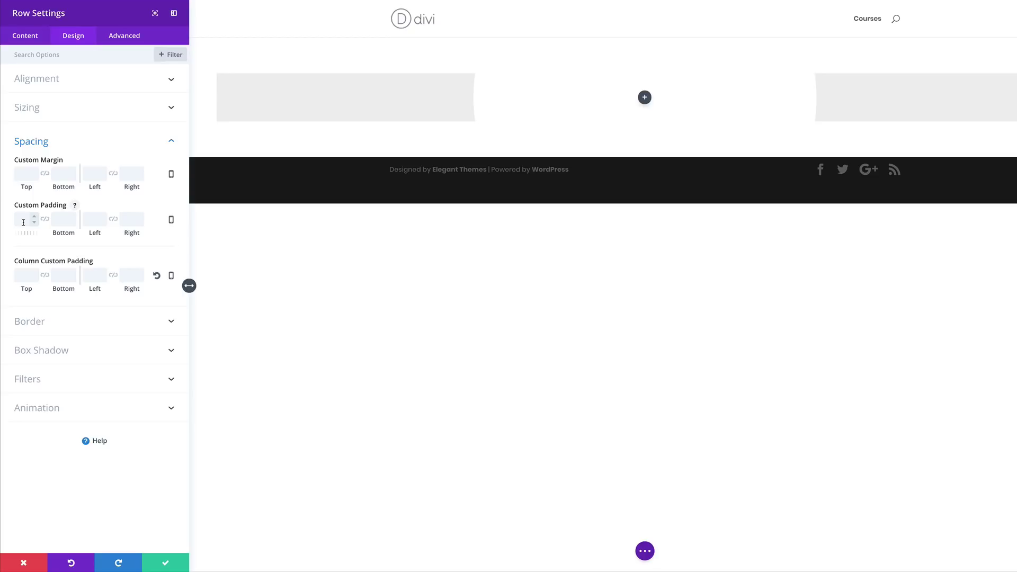
click(45, 219)
click(16, 220)
text(0)
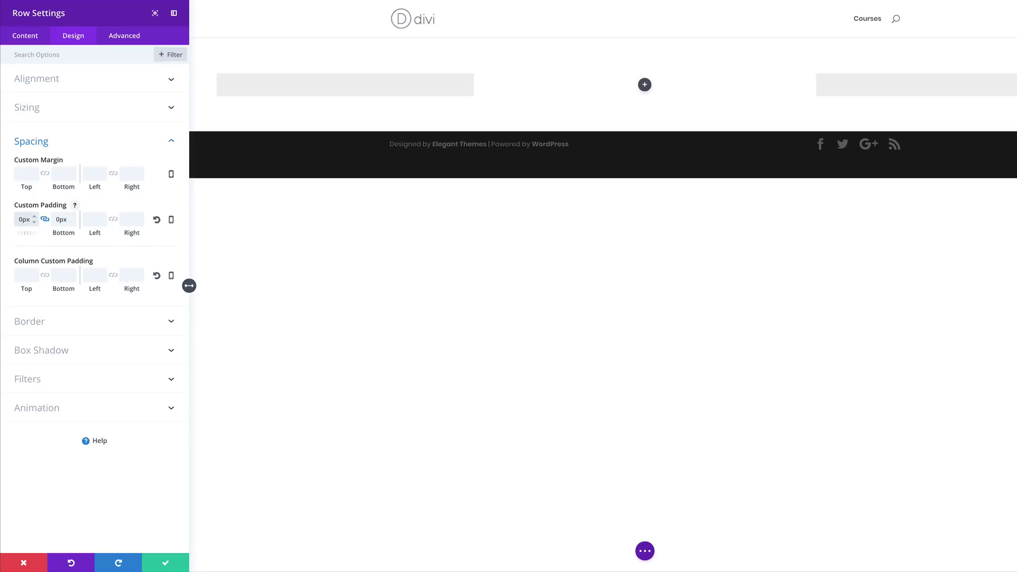
- Set the column's custom padding to 250px top and bottom and 150px left
click(27, 273)
text(250p:)
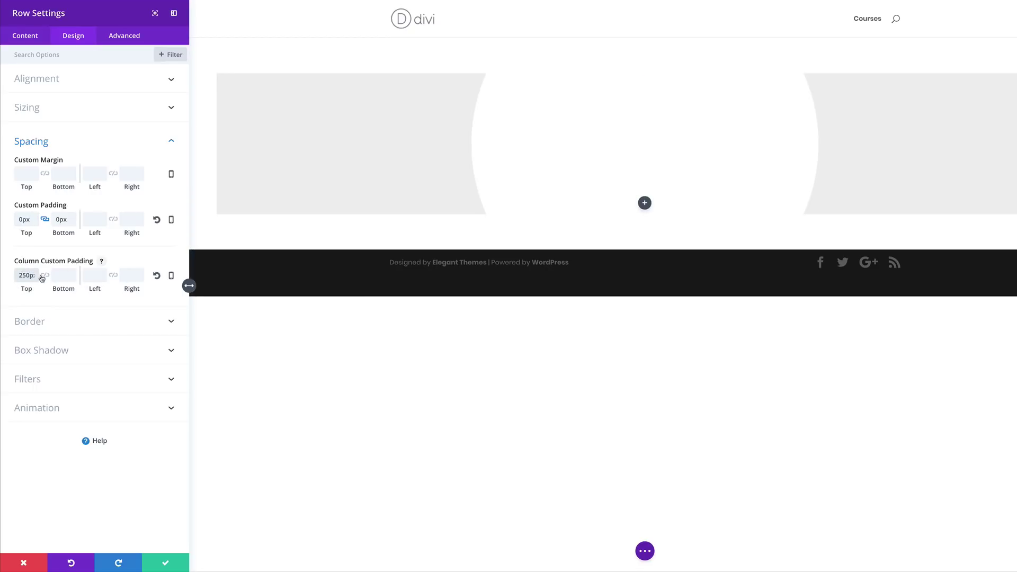
click(44, 276)
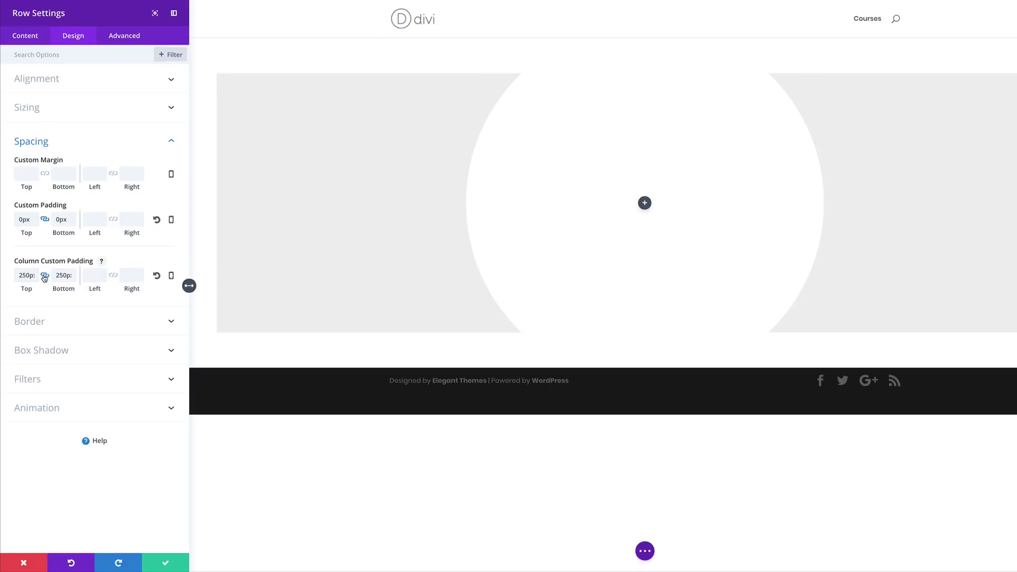
click(92, 276)
key(Return)
- Set the column's left padding to 20px for tablet and 0 for smartphone, and save the row settings
click(171, 276)
click(78, 282)
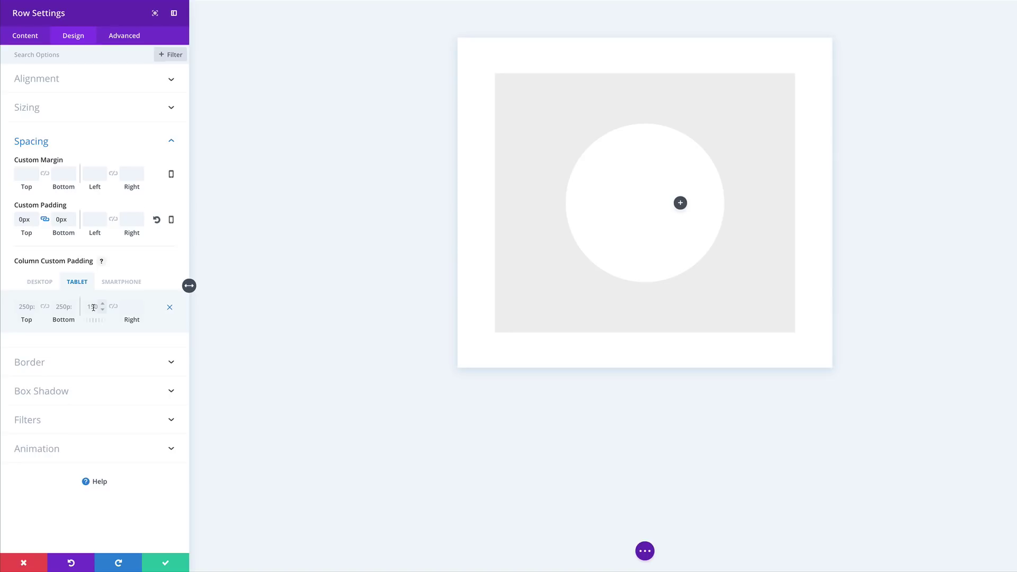
click(94, 307)
text(20)
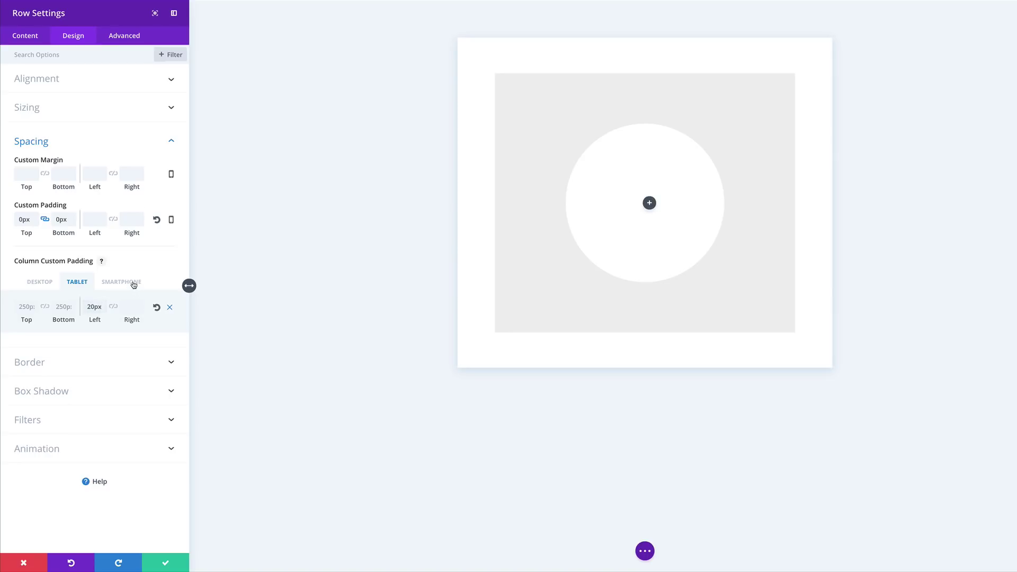
click(124, 281)
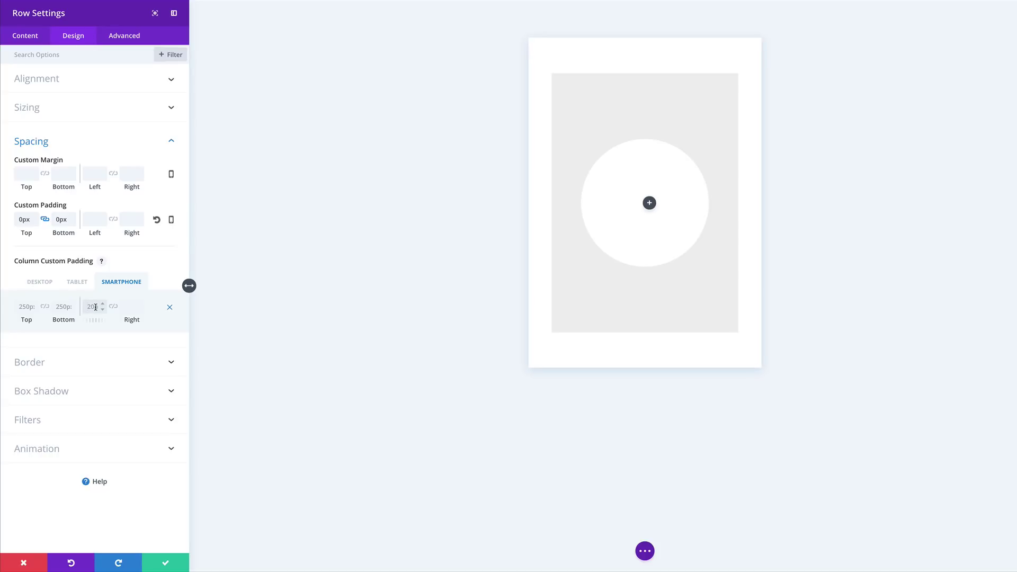
click(95, 307)
text(0)
click(37, 283)
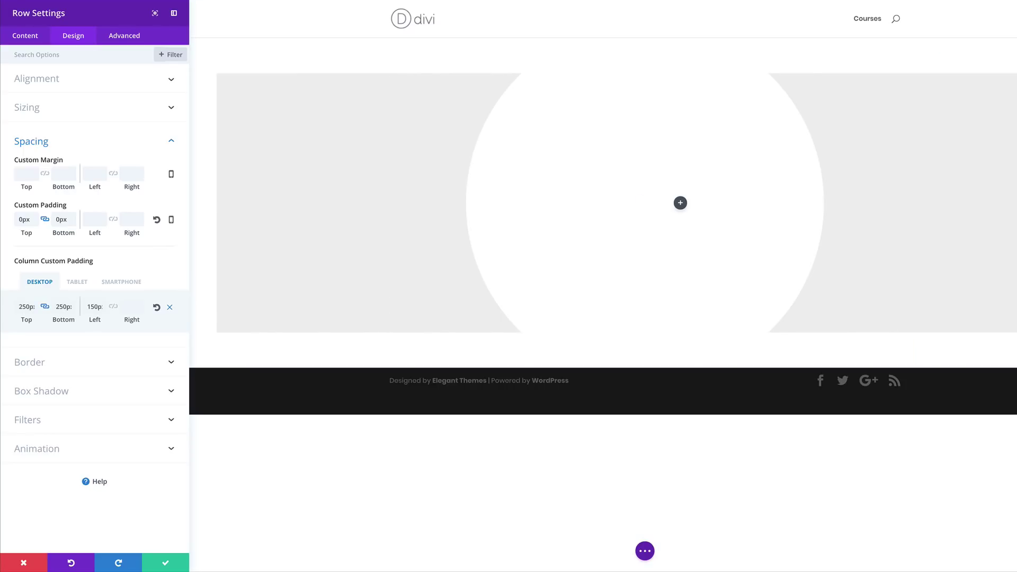
click(166, 564)
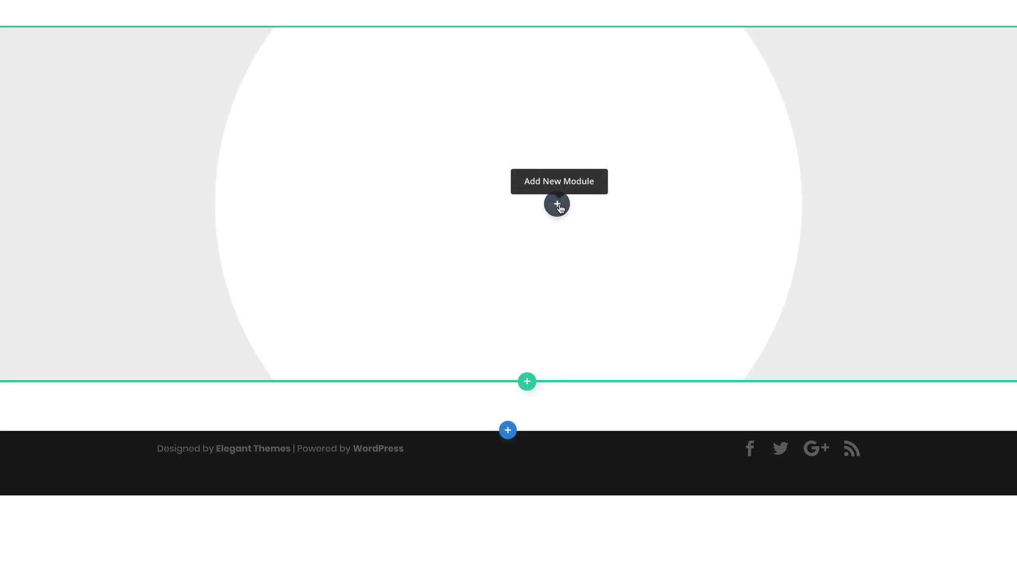
- Add a Text module to the column and shorten its placeholder content to "Your content goes here"
click(557, 204)
text(tex)
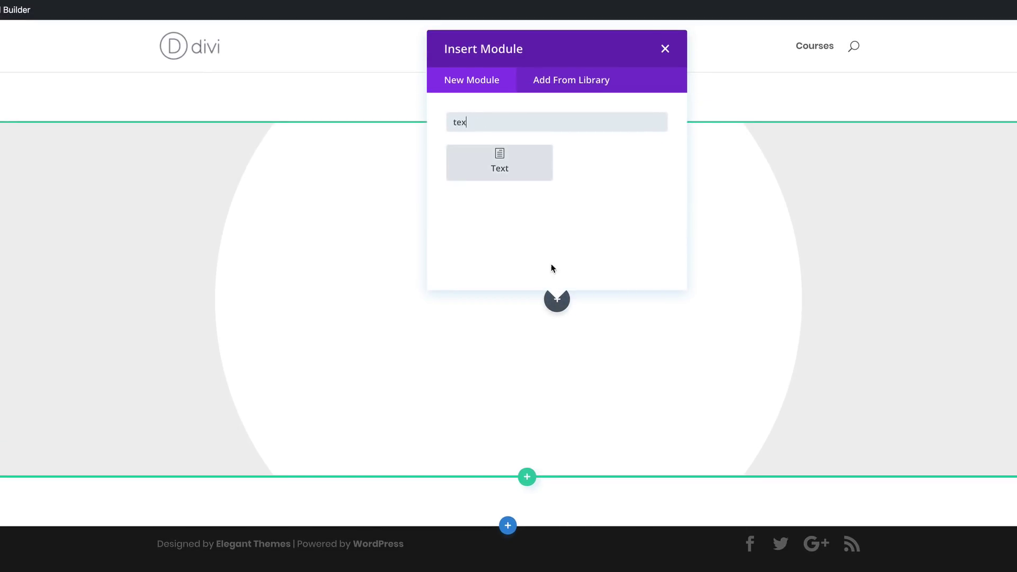
click(516, 167)
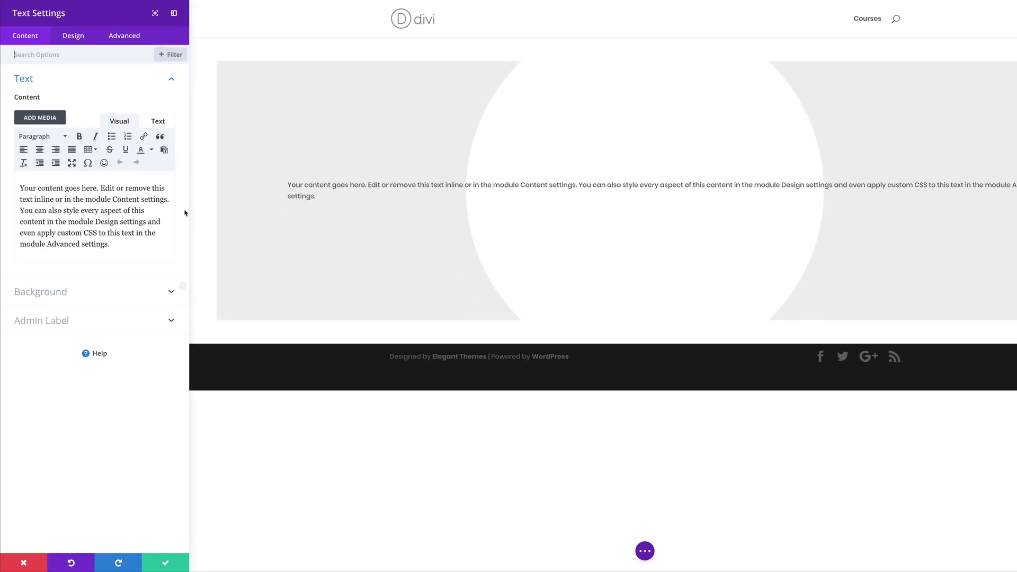
drag(100, 188, 144, 245)
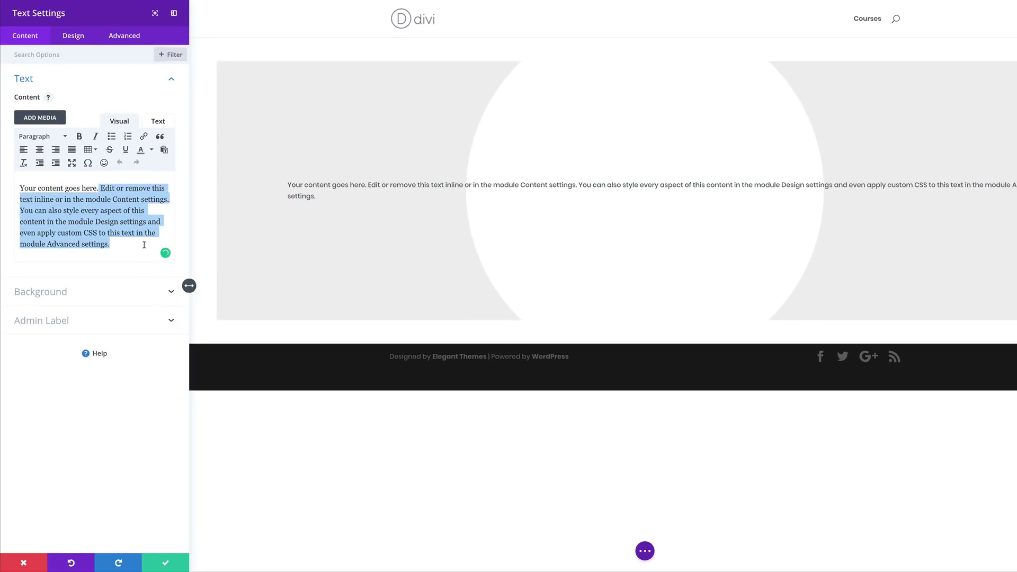
key(BackSpace)
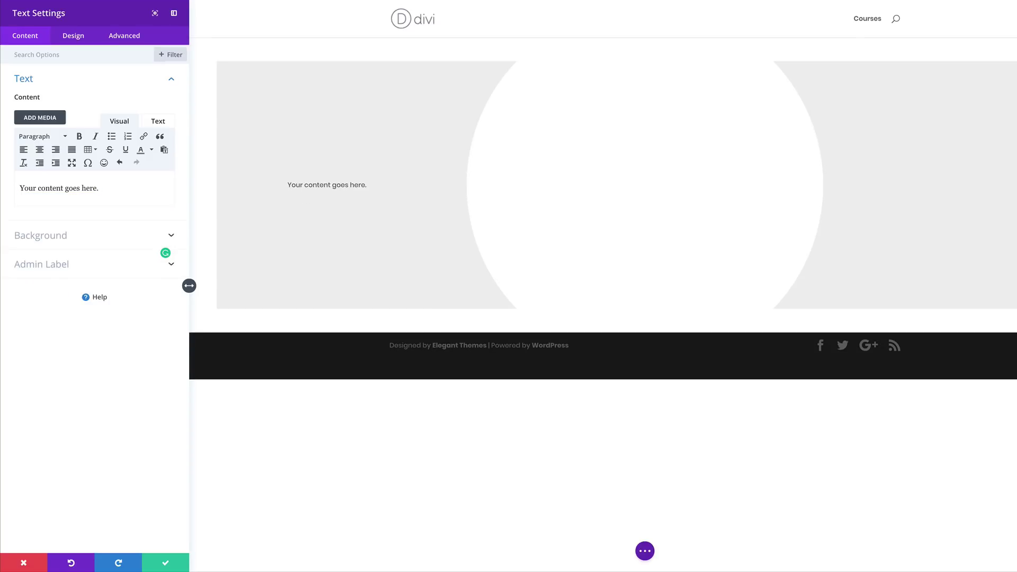
key(BackSpace)
- Style the module's text as Semi Bold, all uppercase, with 8px letter spacing
click(79, 38)
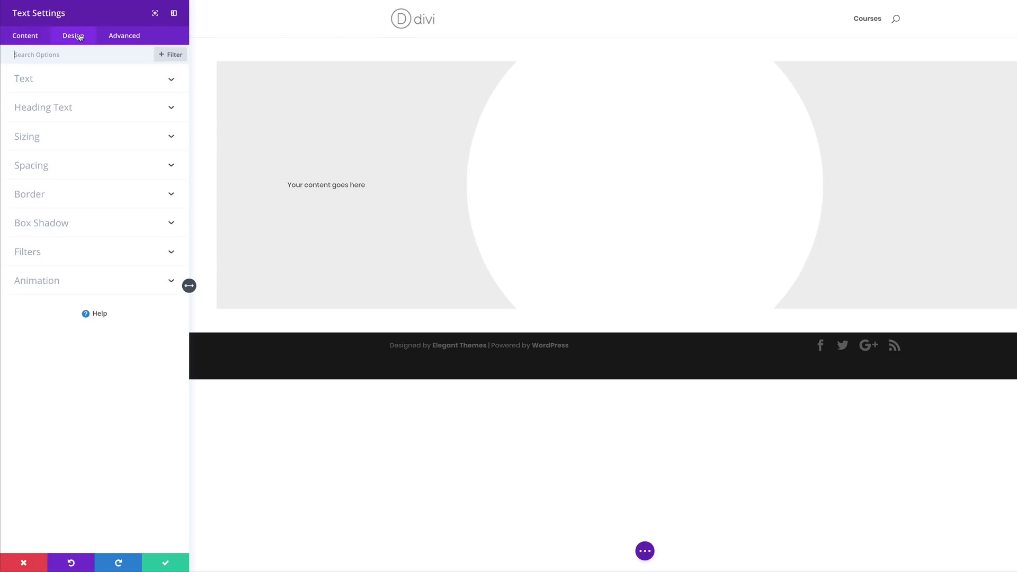
click(44, 81)
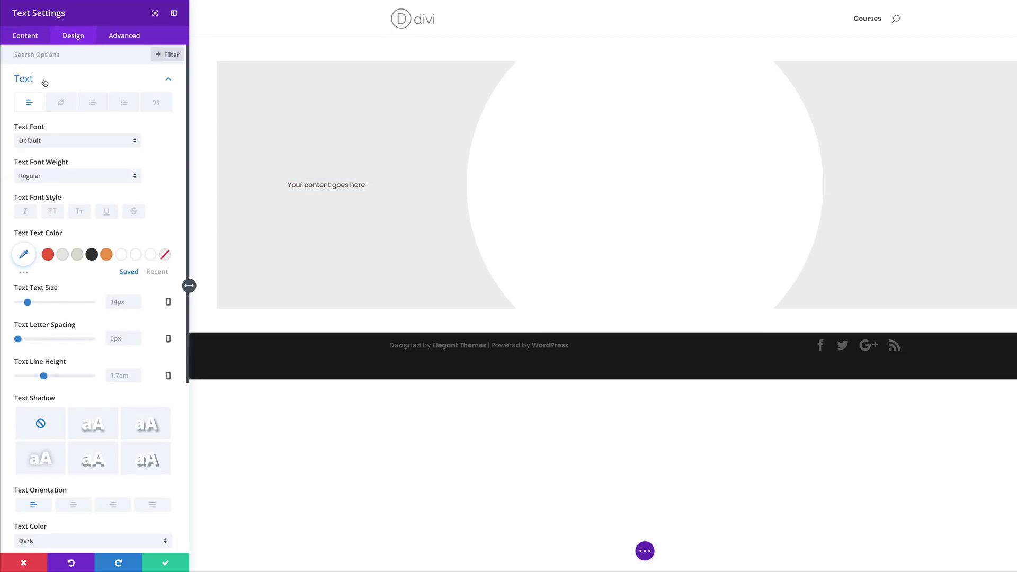
click(54, 177)
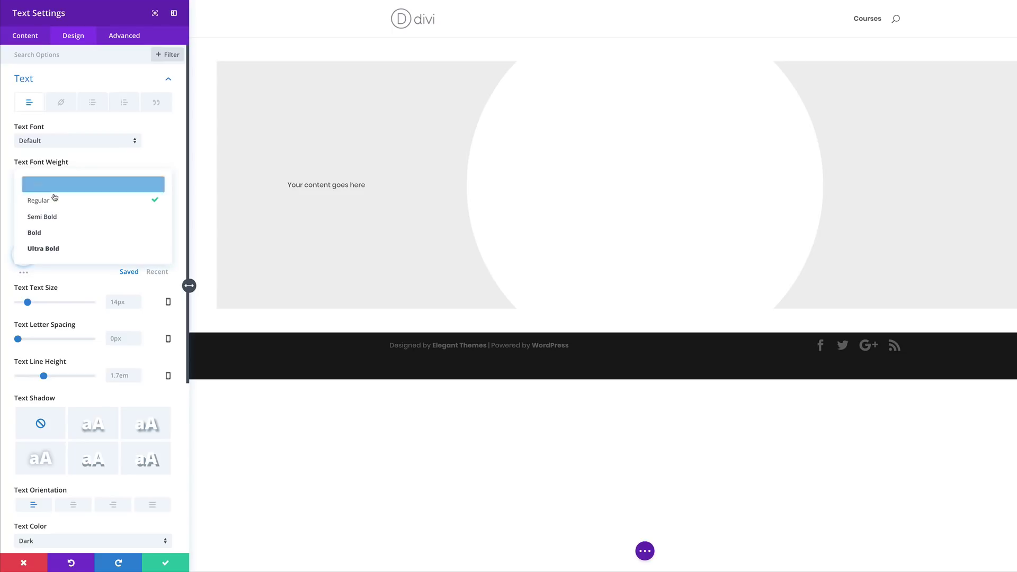
click(49, 216)
click(59, 215)
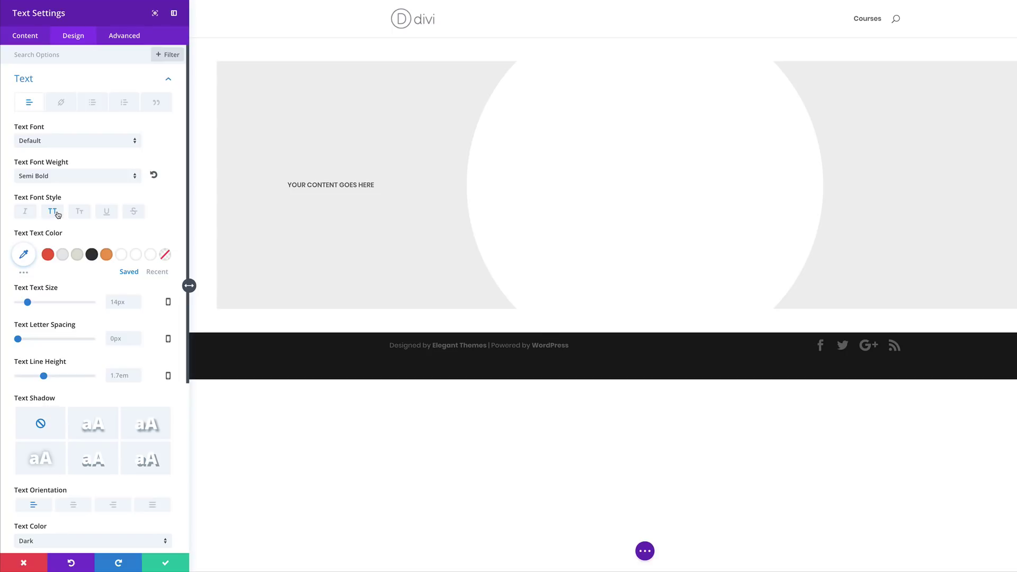
double_click(124, 339)
text(8px)
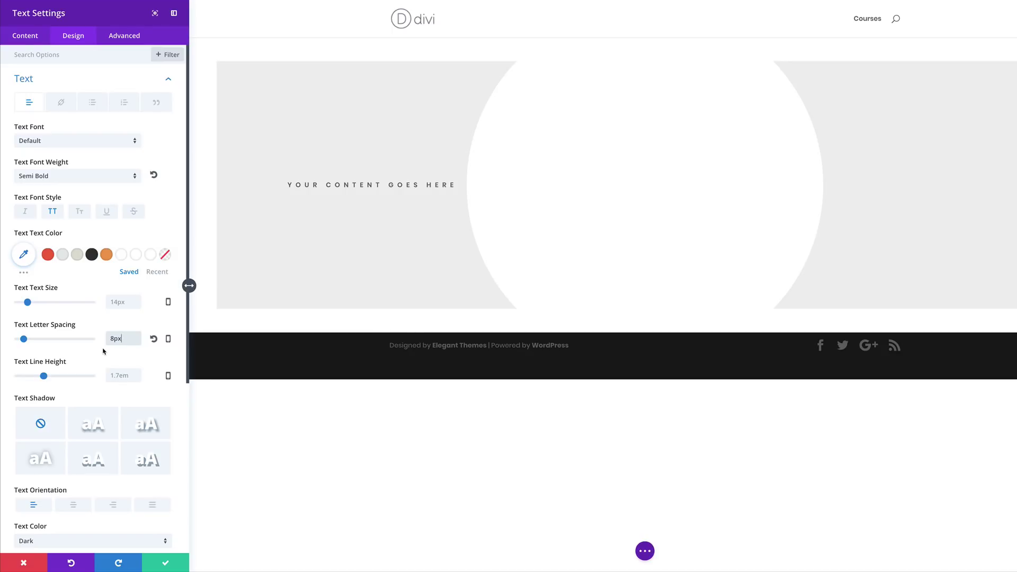
- Give the text module a Slide animation with direction Right and 5% intensity, and save the module
scroll(104, 352, down, 5)
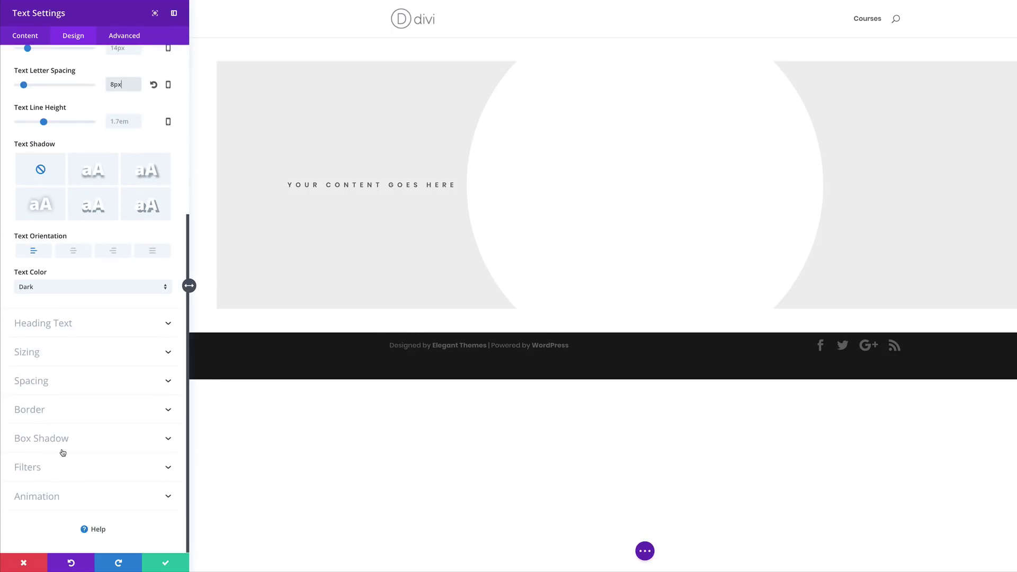
click(46, 497)
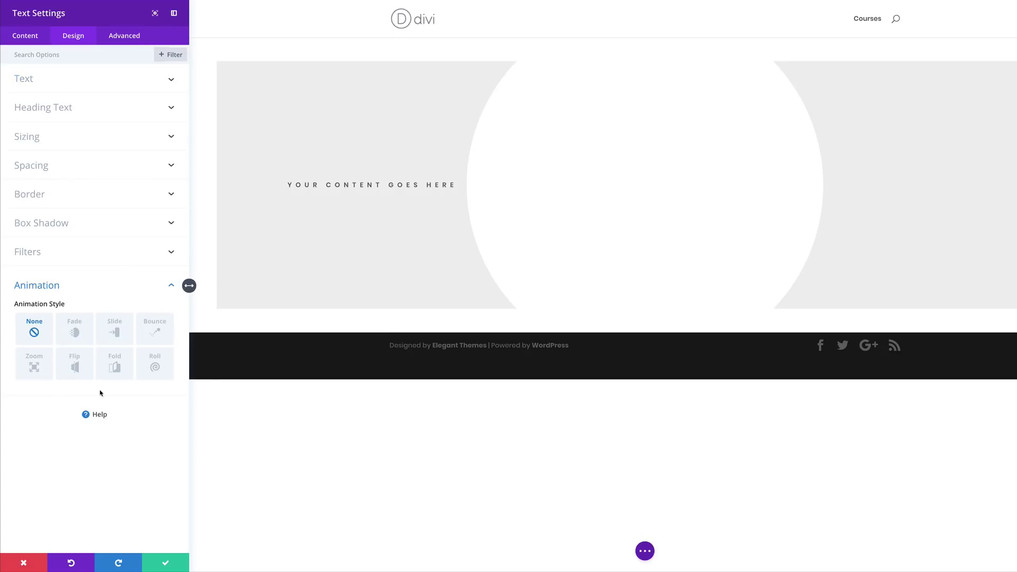
click(117, 333)
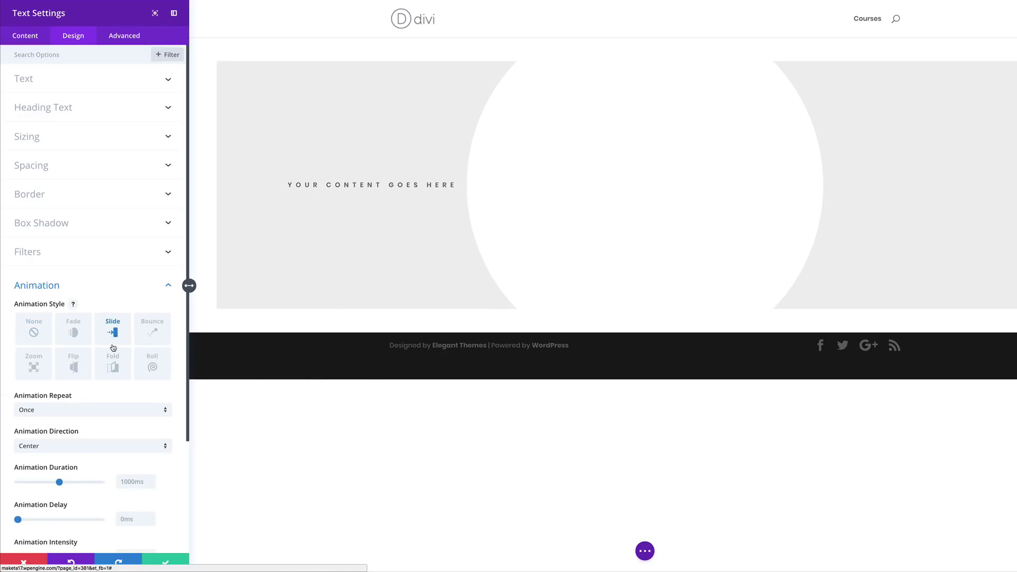
click(73, 449)
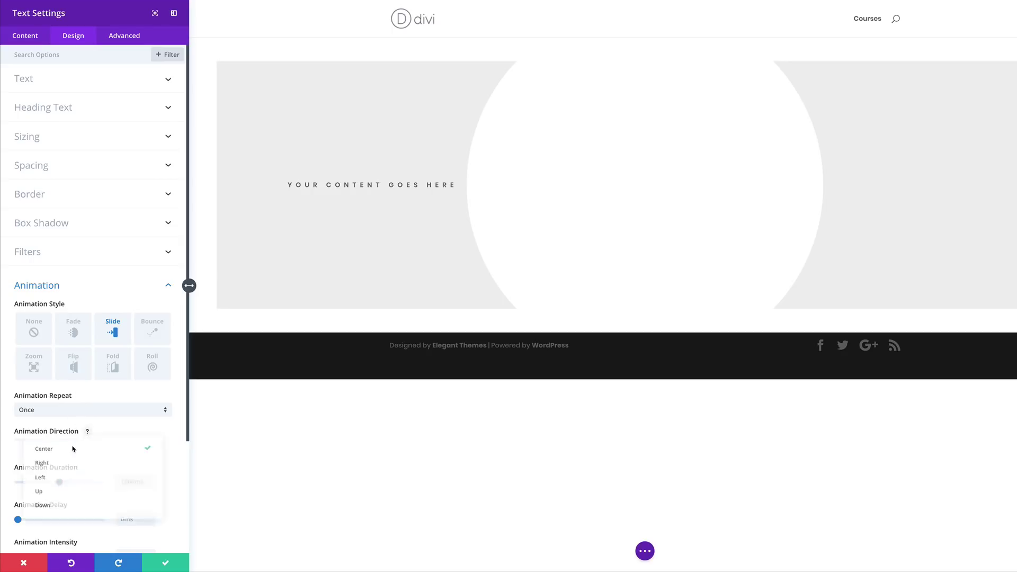
click(72, 461)
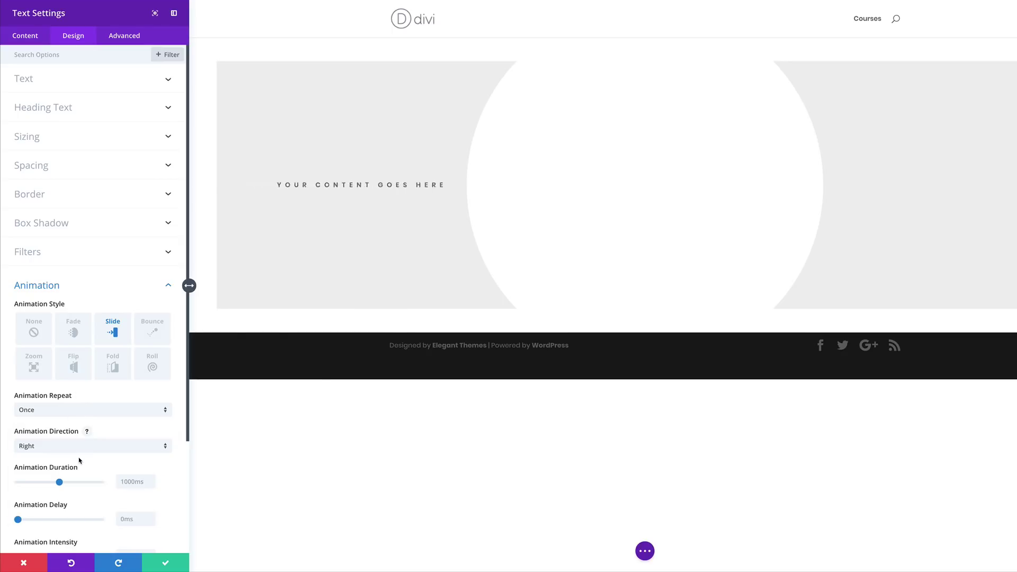
scroll(80, 460, down, 2)
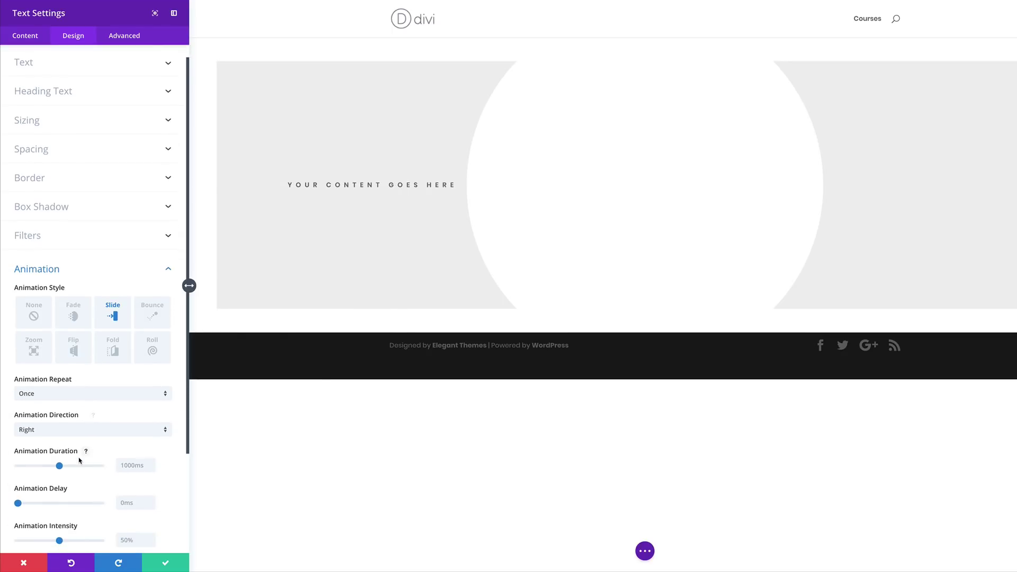
scroll(79, 460, down, 2)
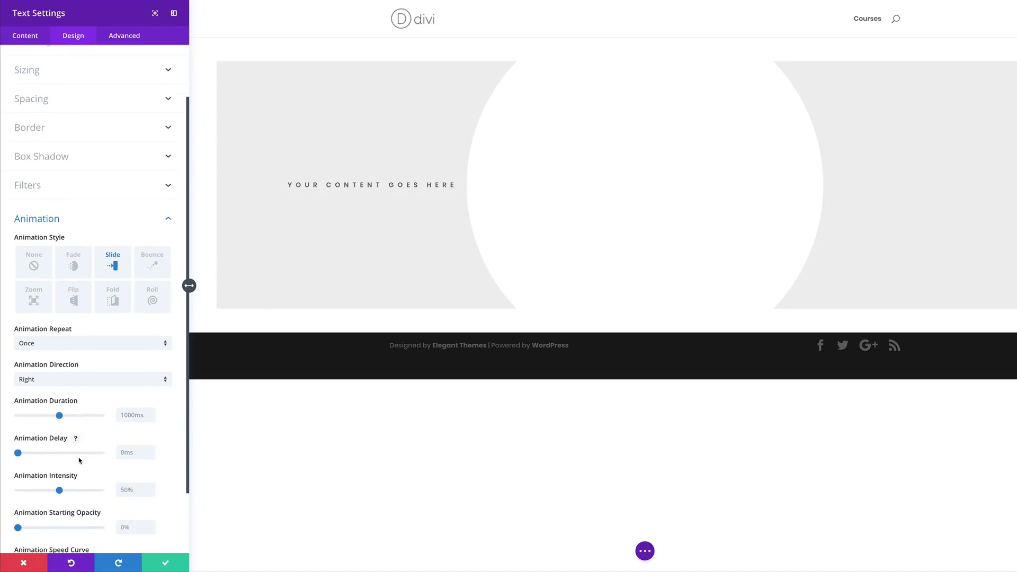
click(125, 484)
key(BackSpace)
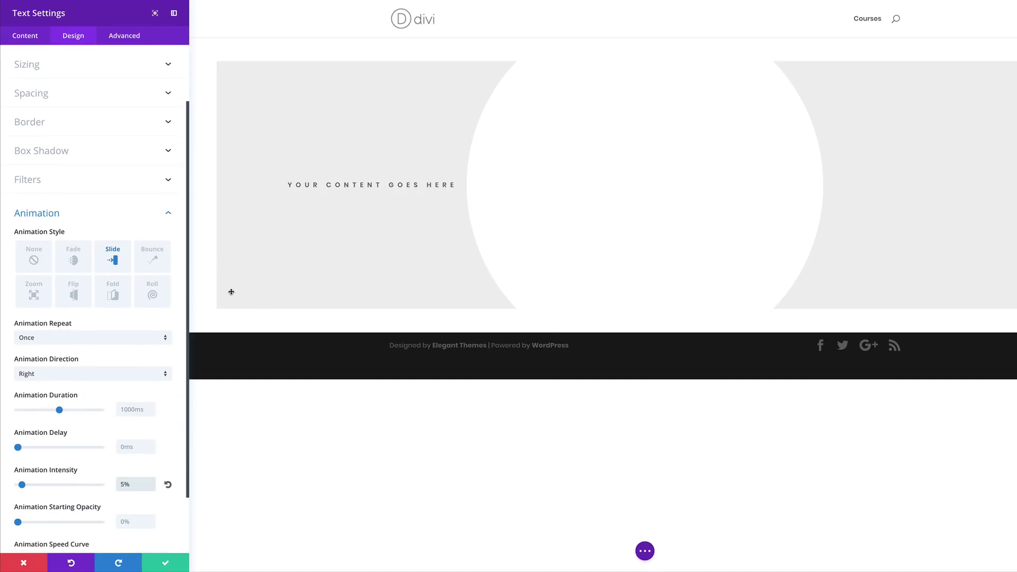
click(165, 565)
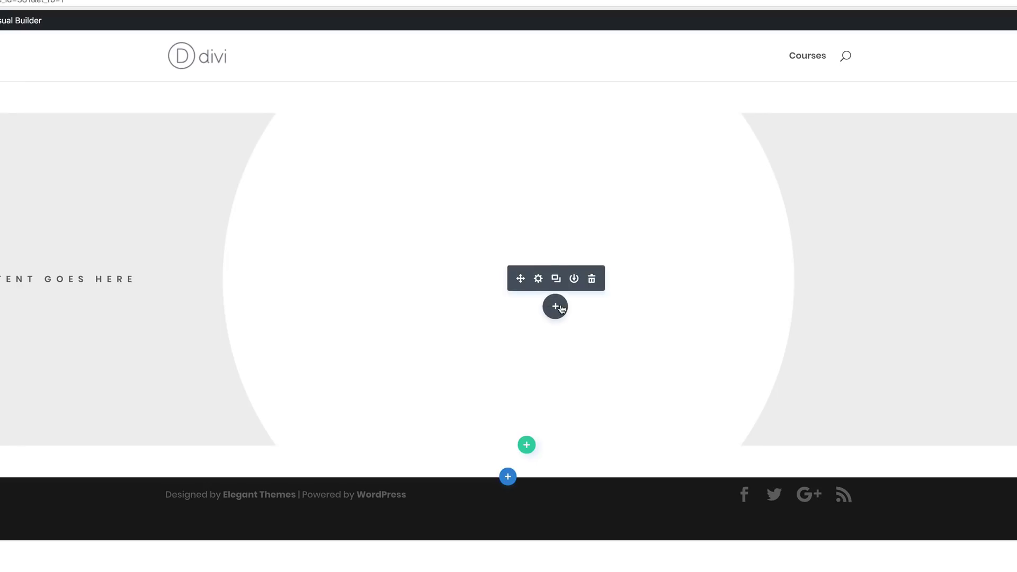
- Add a second Text module below the first with the content "Lorem ipsum dolor sit amet, consectetuer adipiscing elit."
click(555, 306)
text(tect)
key(BackSpace)
key(BackSpace)
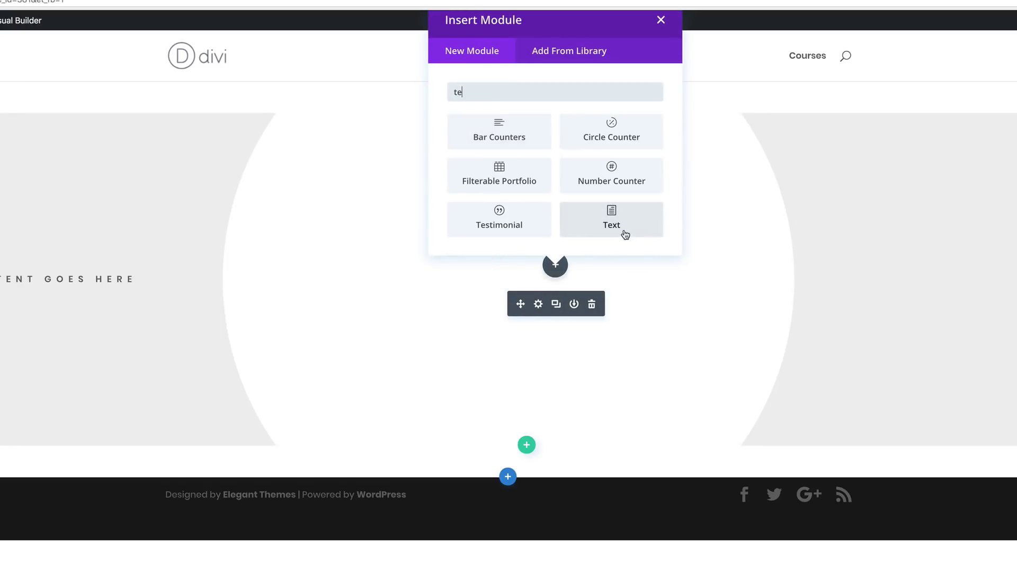
click(624, 229)
key(ctrl+a)
text(Lorem ipsum dolor sit amet, consectetuer adipiscing elit.)
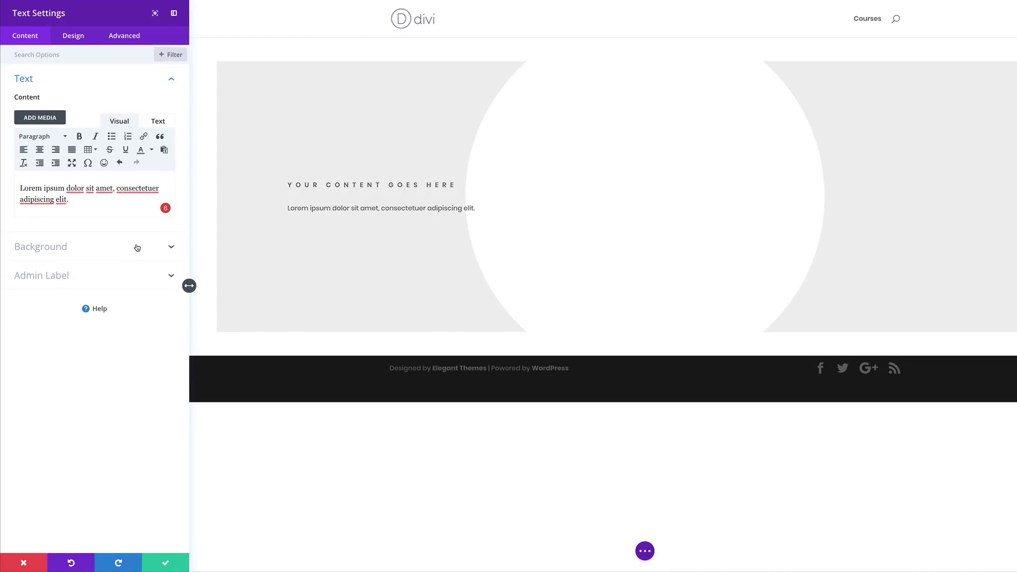
- Set the second module's text font to Georgia and its text color to #666666
click(82, 42)
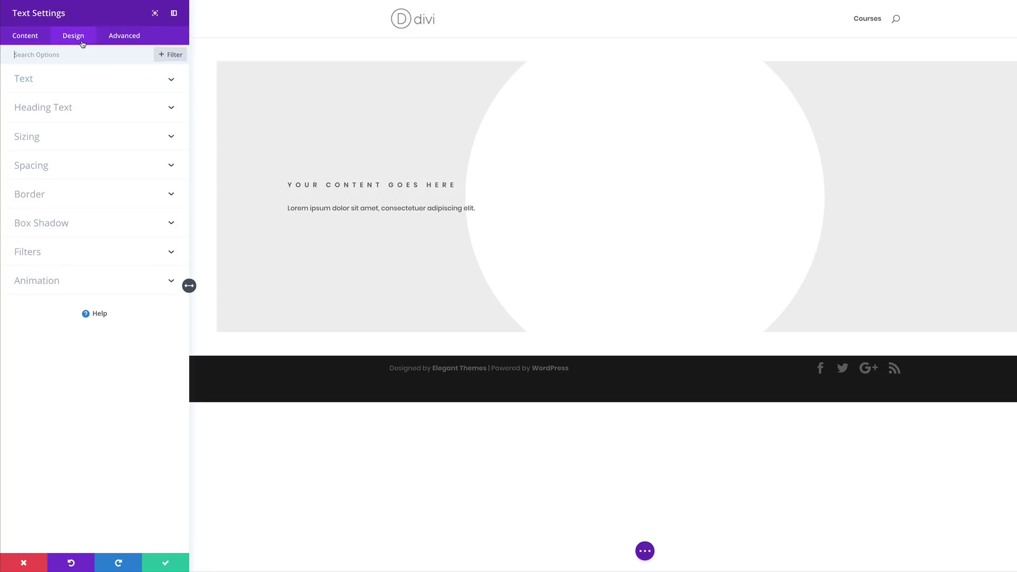
click(46, 81)
click(77, 141)
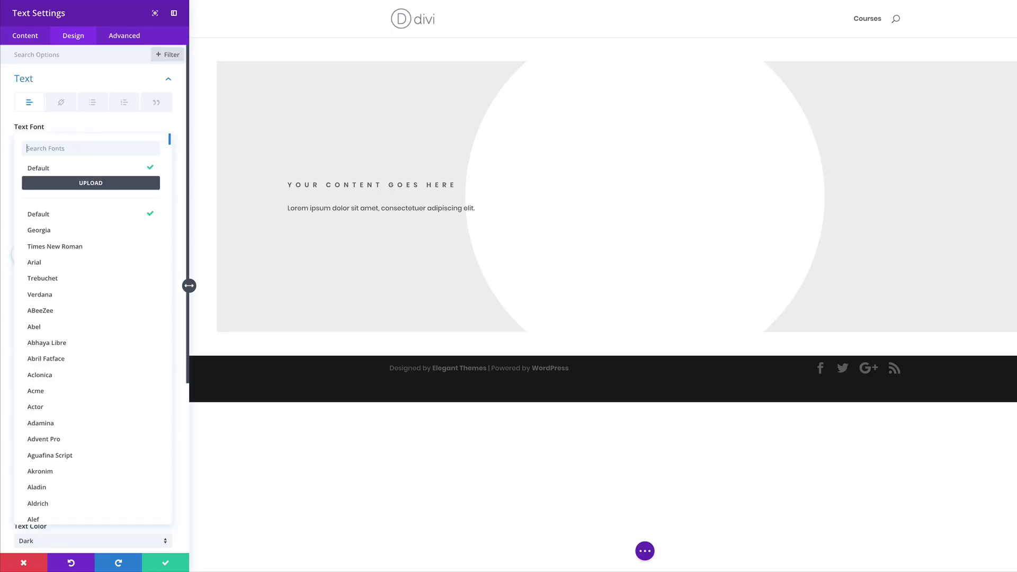
text(geo)
click(56, 169)
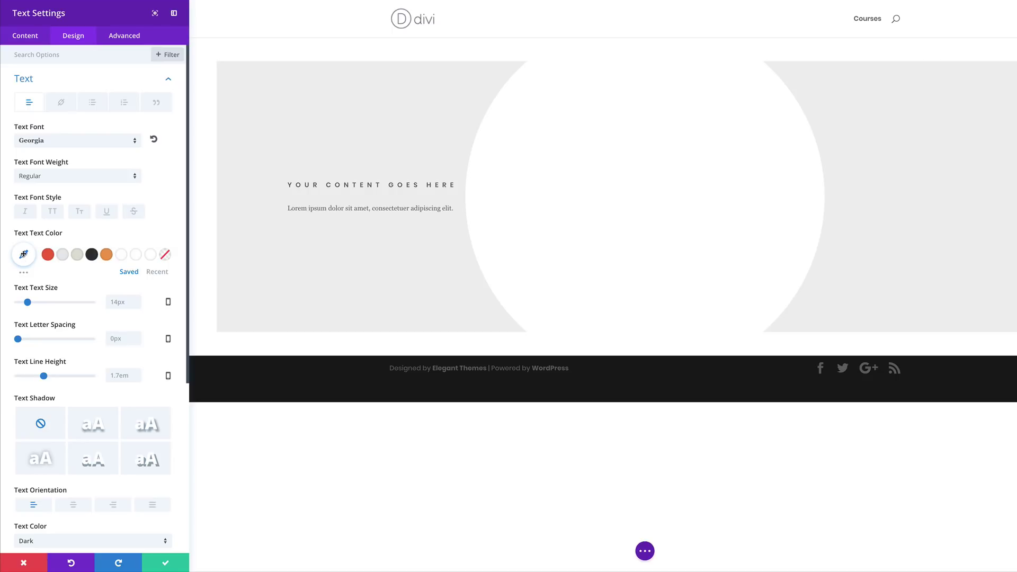
click(24, 254)
click(35, 255)
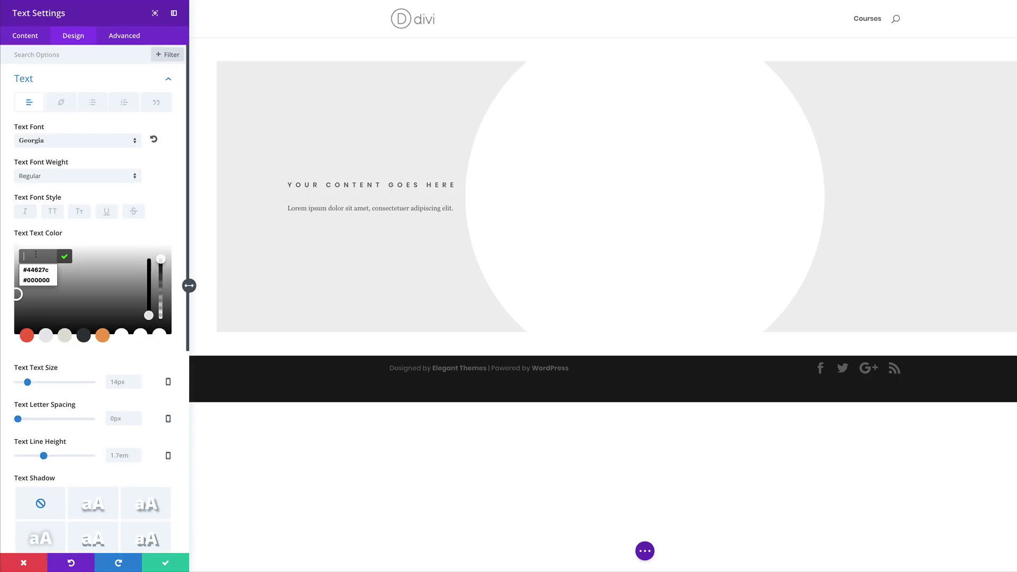
text(#666666)
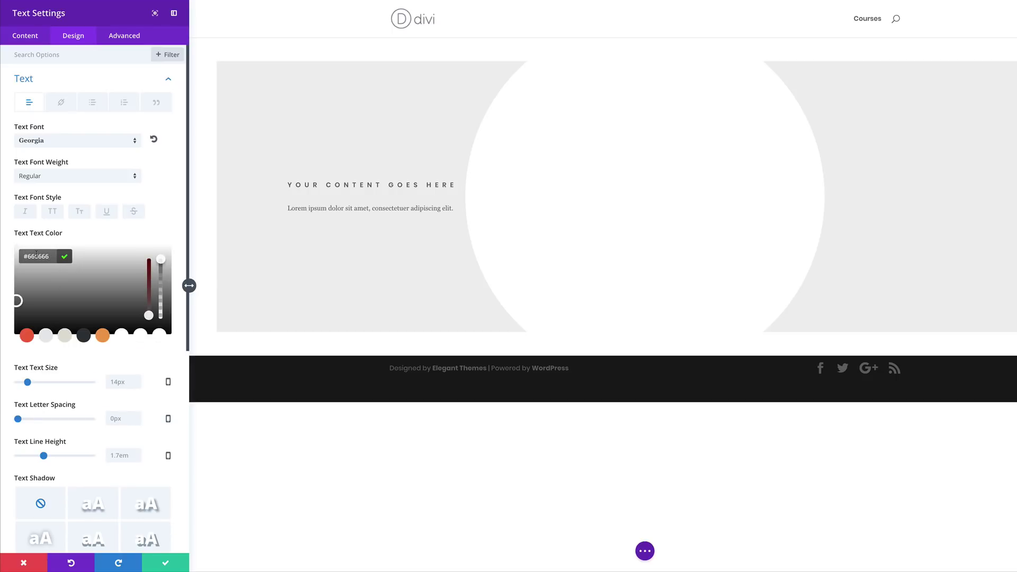
key(Return)
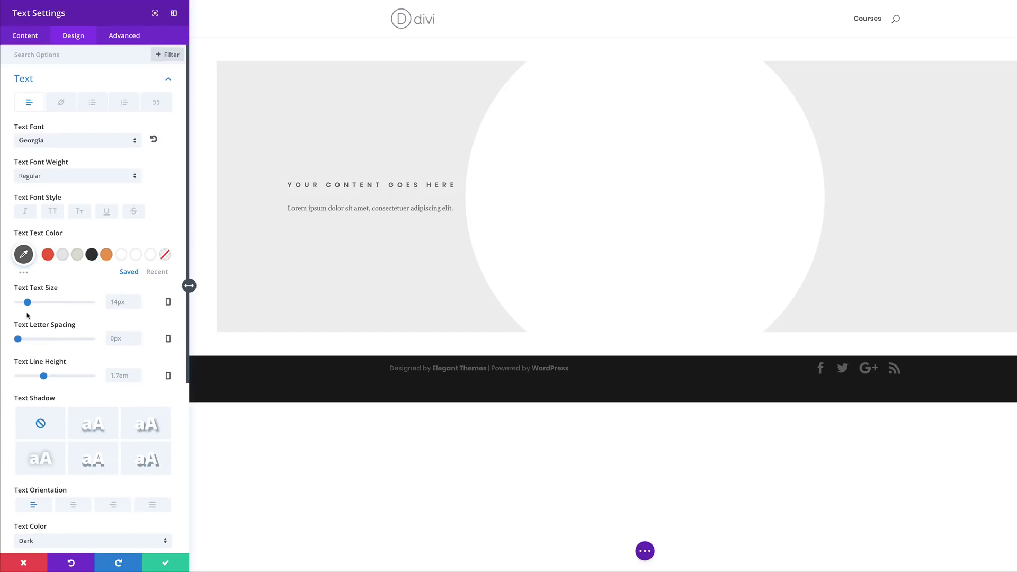
- Set the text size to 78px for desktop and 50px for tablet, and open the smartphone size for editing
double_click(121, 304)
text(78)
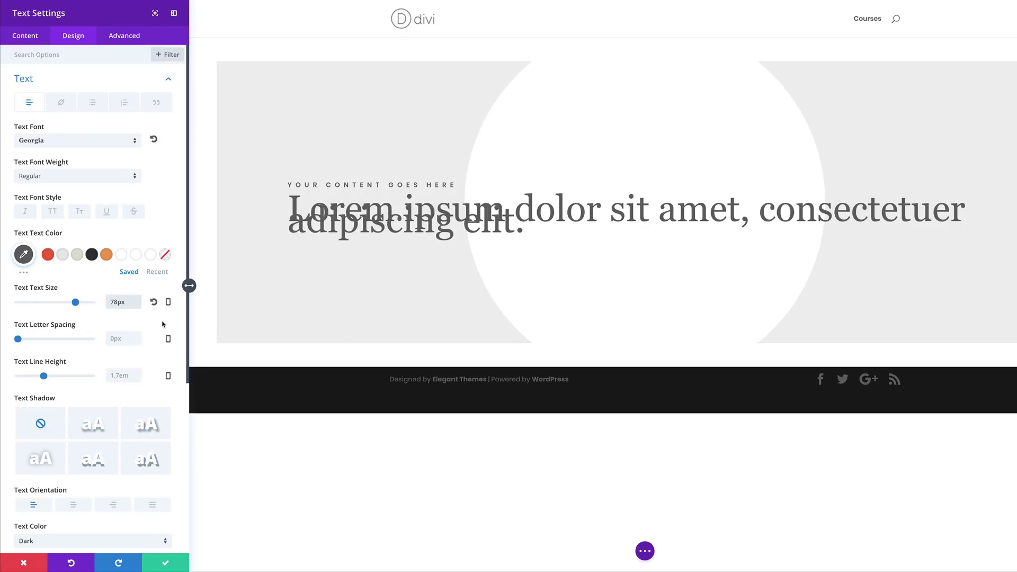
click(168, 303)
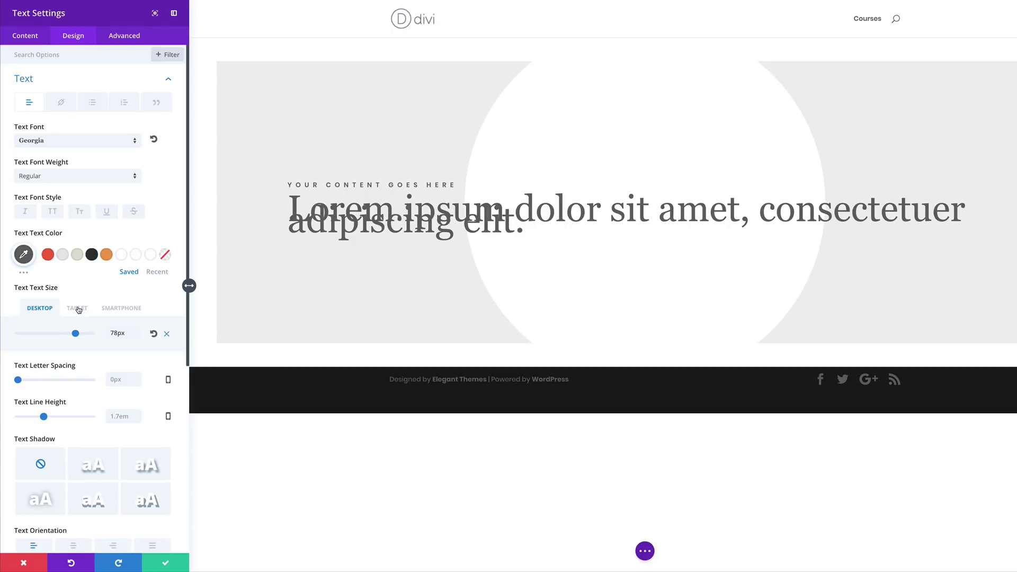
click(78, 308)
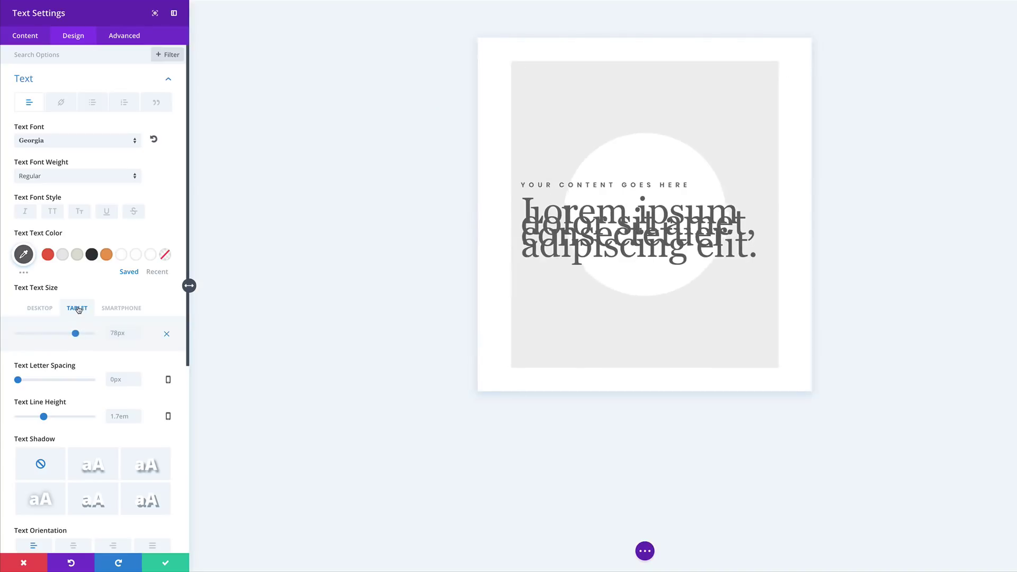
click(117, 332)
text(50px)
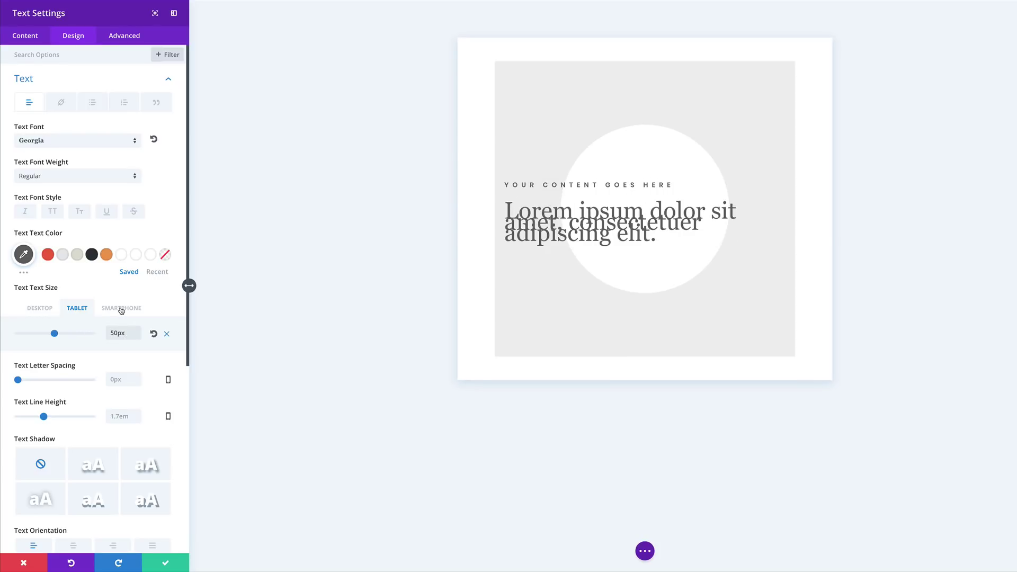
click(121, 309)
click(116, 334)
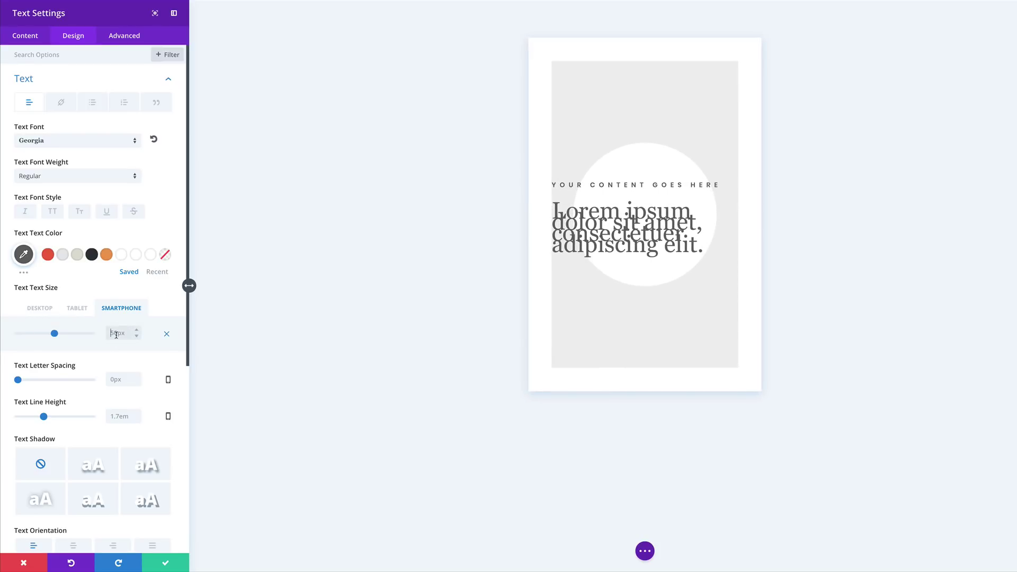
- Set the Lorem ipsum text's letter spacing to 3px and its line height to 1.1em
click(118, 381)
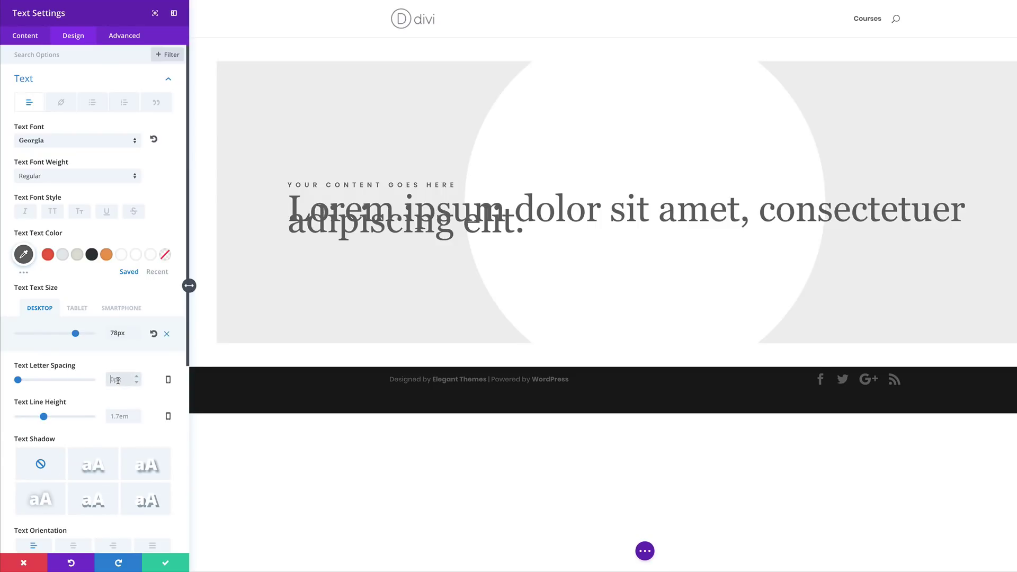
text(3)
click(779, 220)
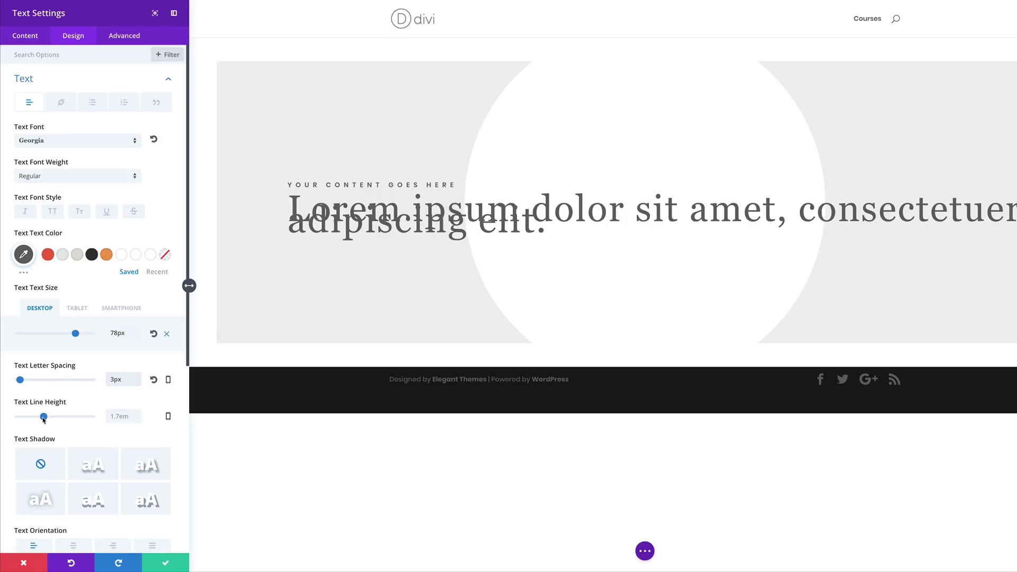
drag(44, 419, 23, 421)
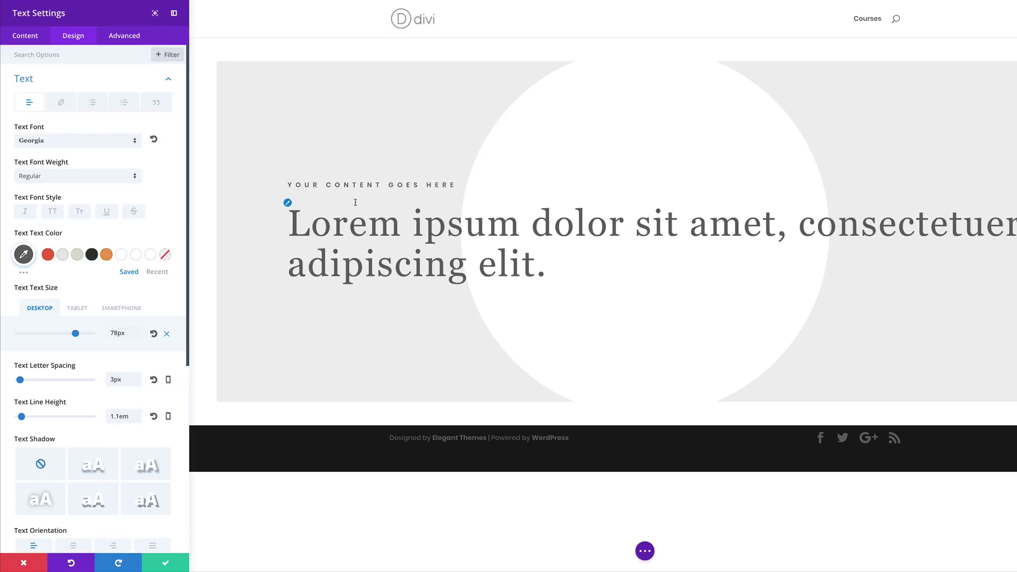
scroll(134, 249, down, 5)
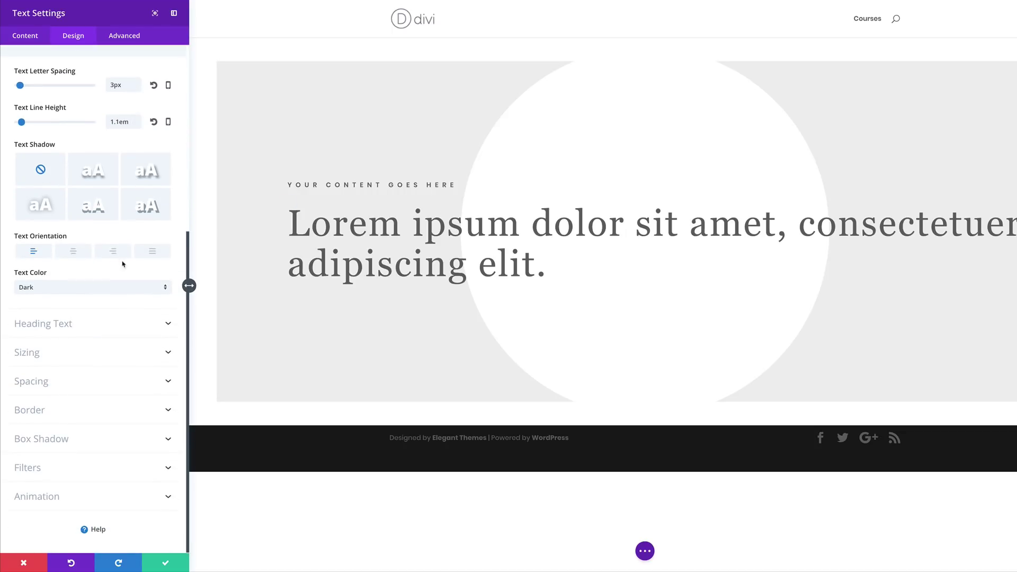
- Give the Lorem ipsum module custom margins of 100px at the top, bottom and left for desktop
click(38, 379)
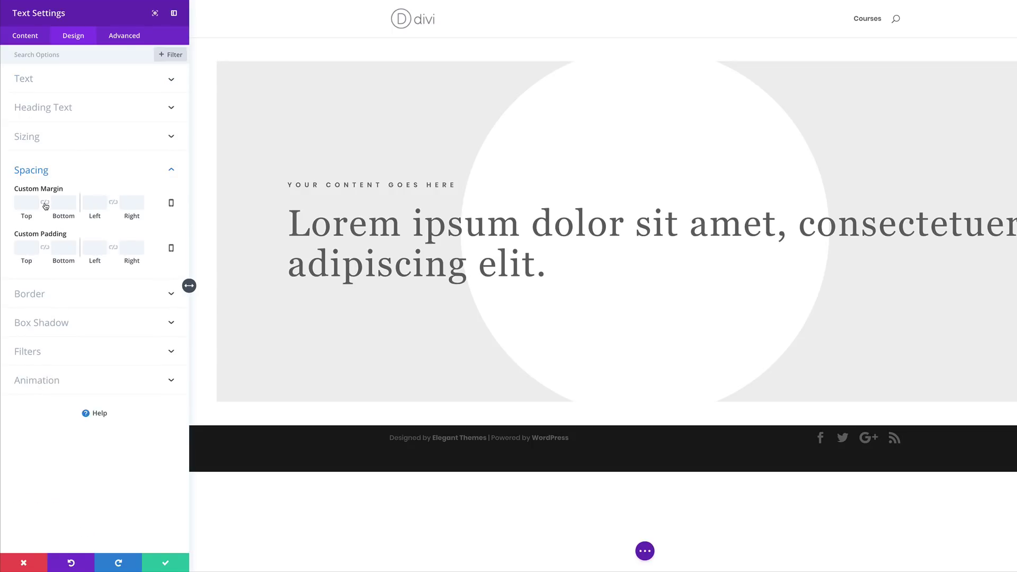
click(46, 203)
click(19, 202)
text(100)
click(92, 203)
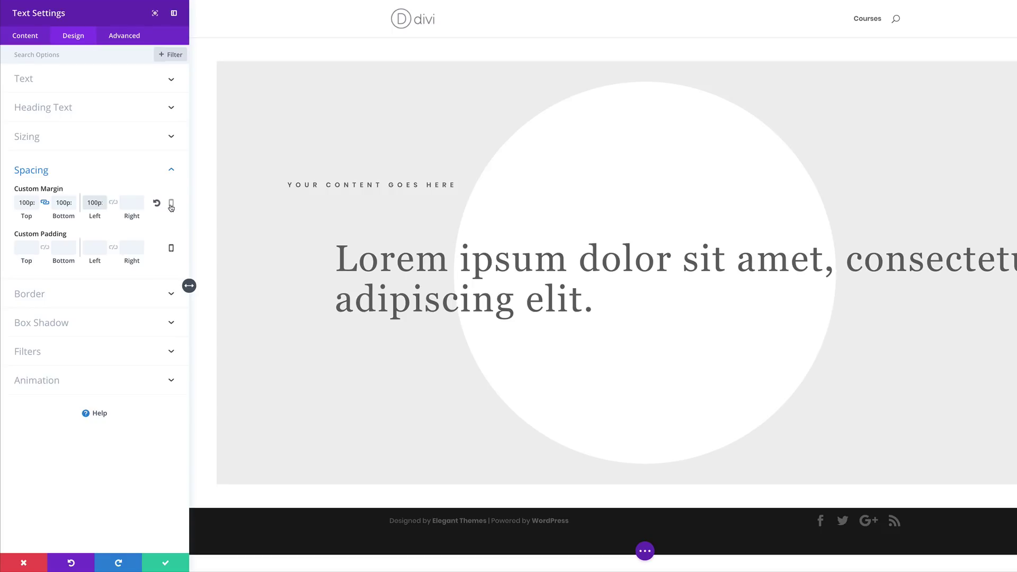
- Set the Lorem ipsum module's left margin to 20px for smartphone
click(171, 205)
click(123, 209)
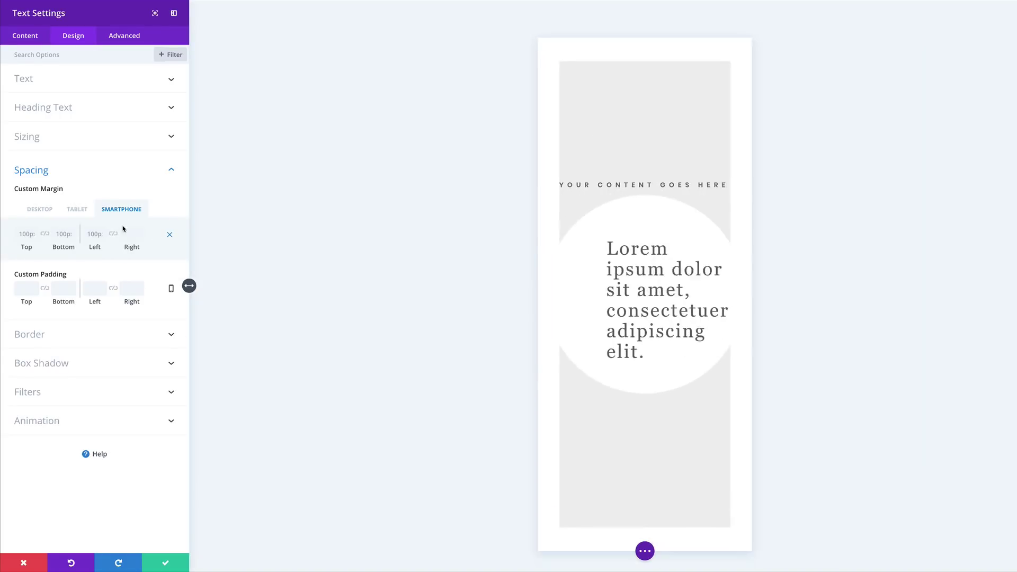
click(90, 234)
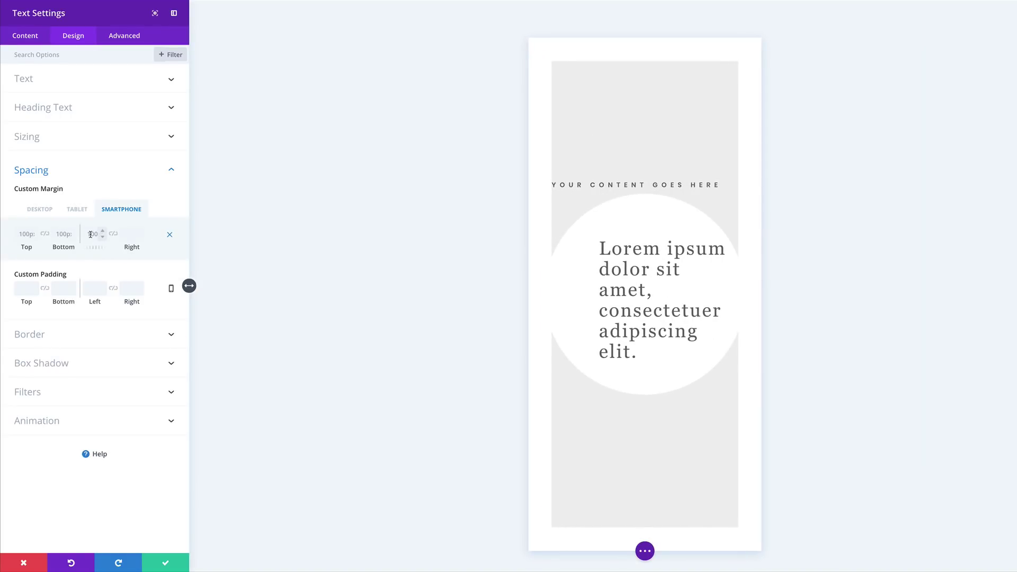
text(20px)
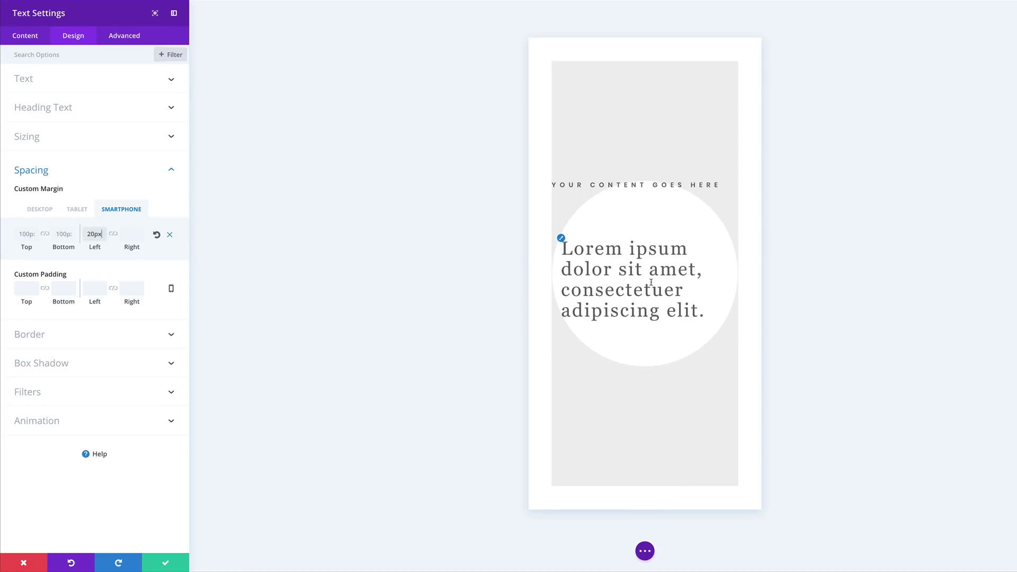
- Return to the desktop margin values and set the module's left custom padding to 40px
click(43, 210)
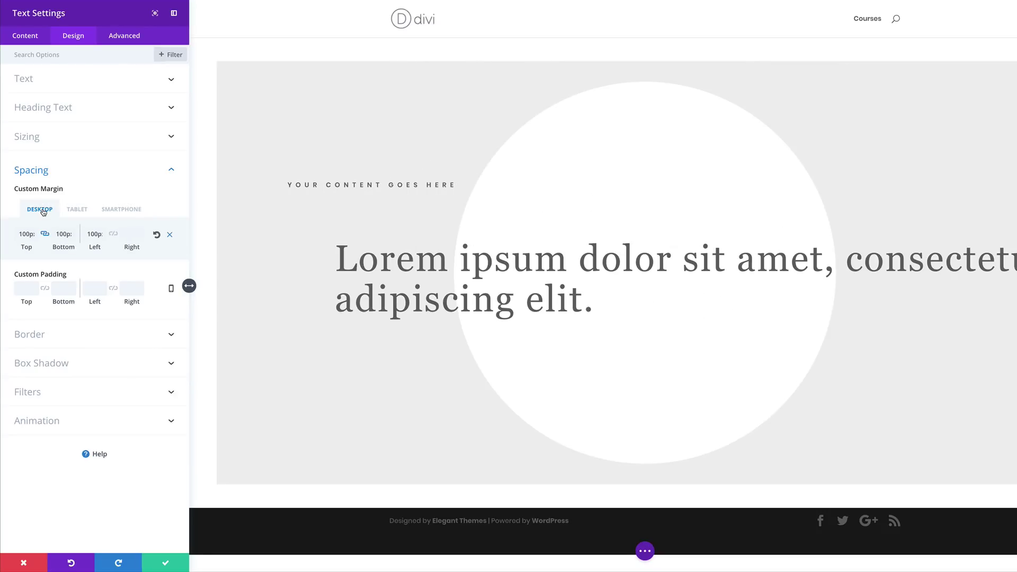
click(90, 288)
text(40px)
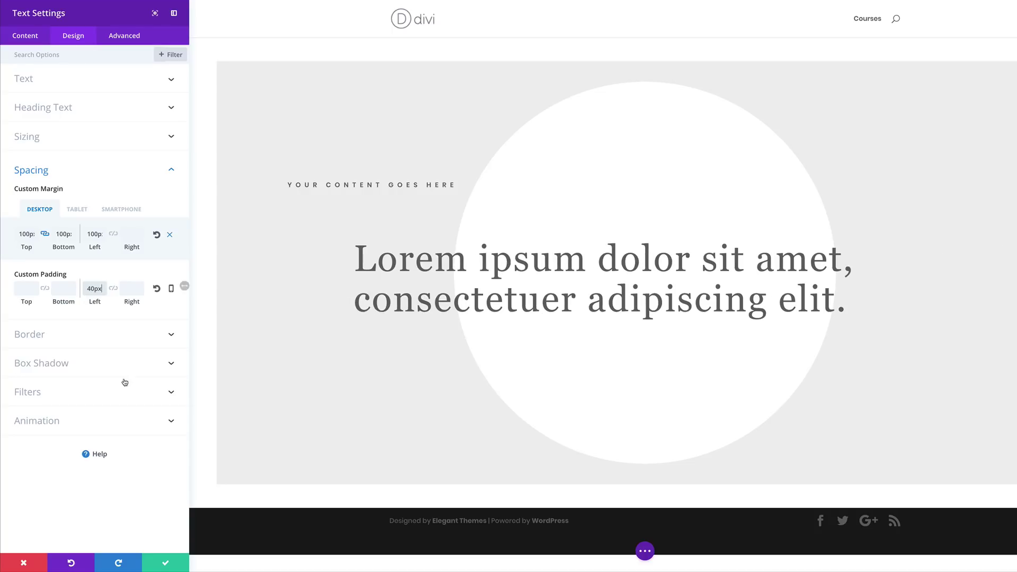
- Add a 6px left border in color #d67787 to the Lorem ipsum module and save its settings
click(78, 335)
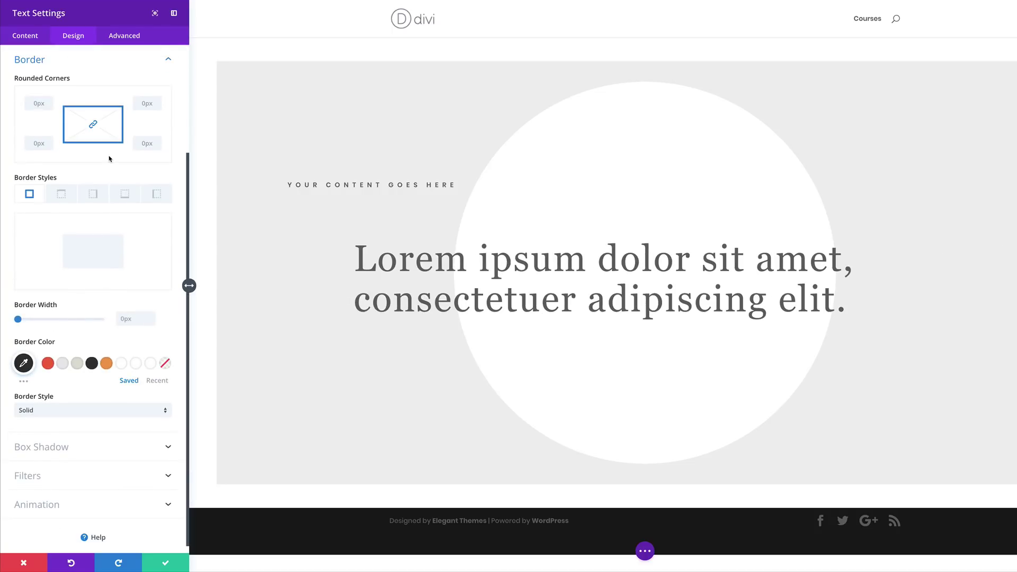
click(162, 197)
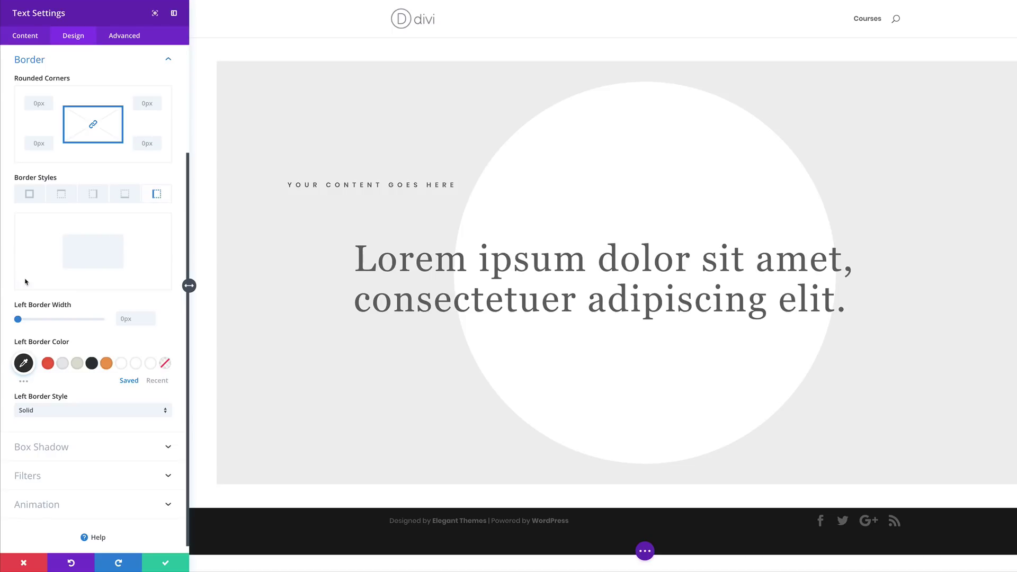
click(130, 317)
text(6px)
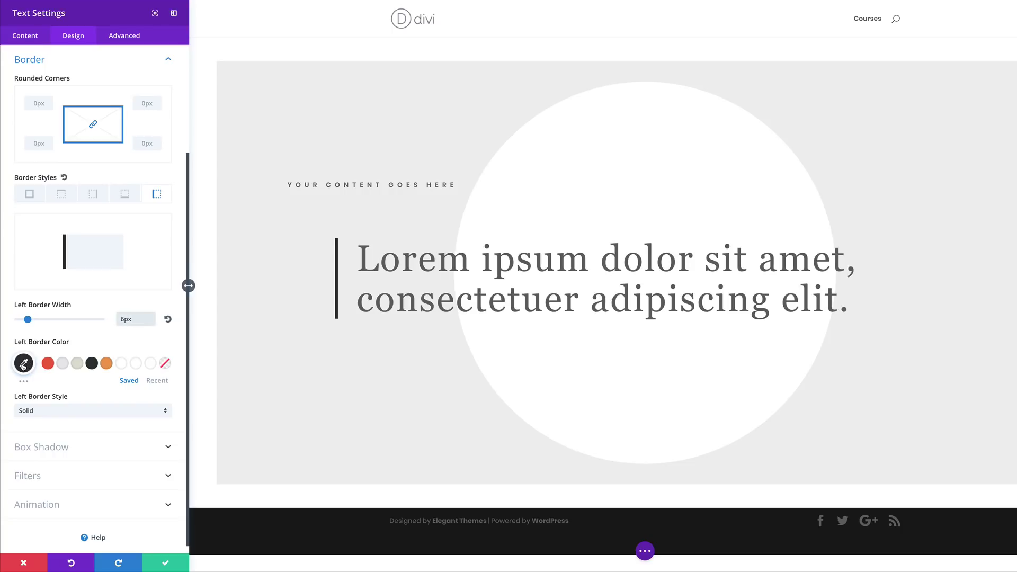
click(24, 365)
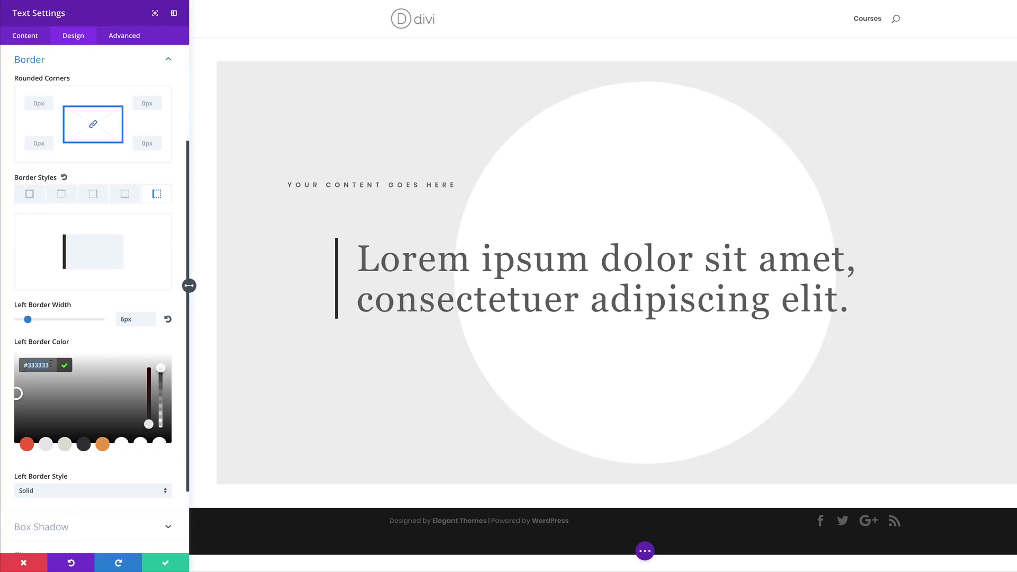
text(#d67787)
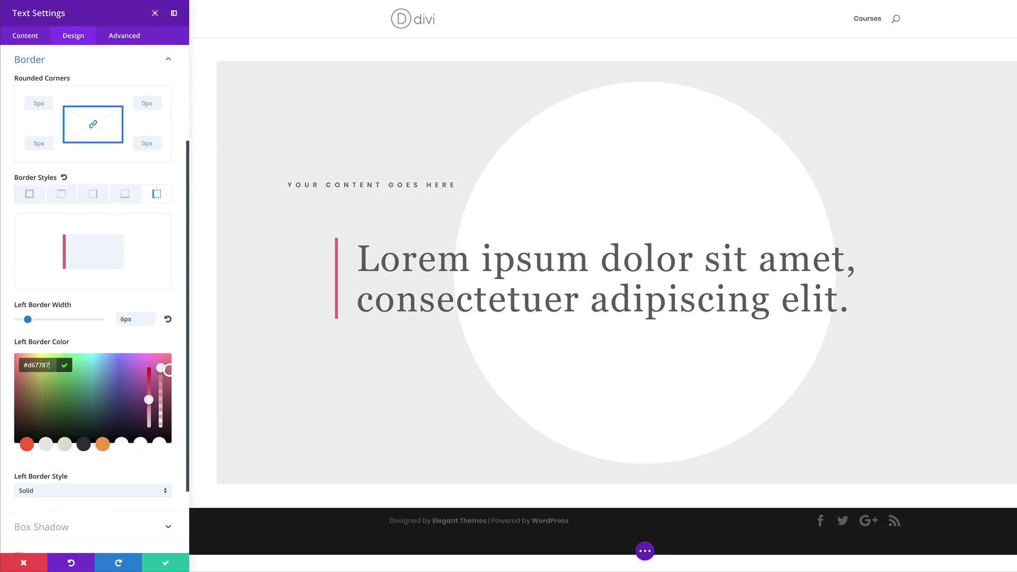
click(166, 565)
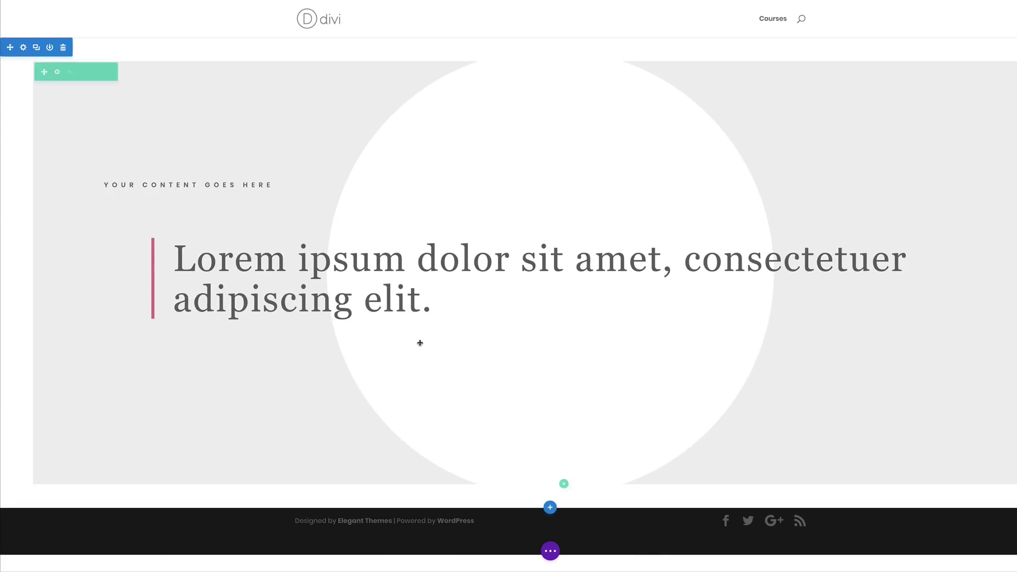
- Add a third Text module below the headline with the content "Learn More"
mouse_move(608, 304)
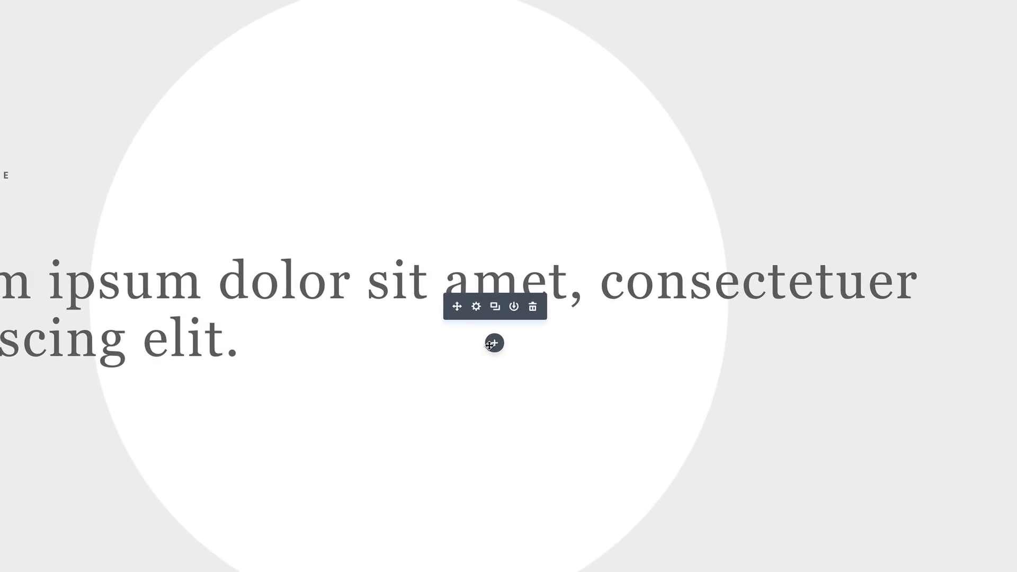
click(492, 343)
text(text)
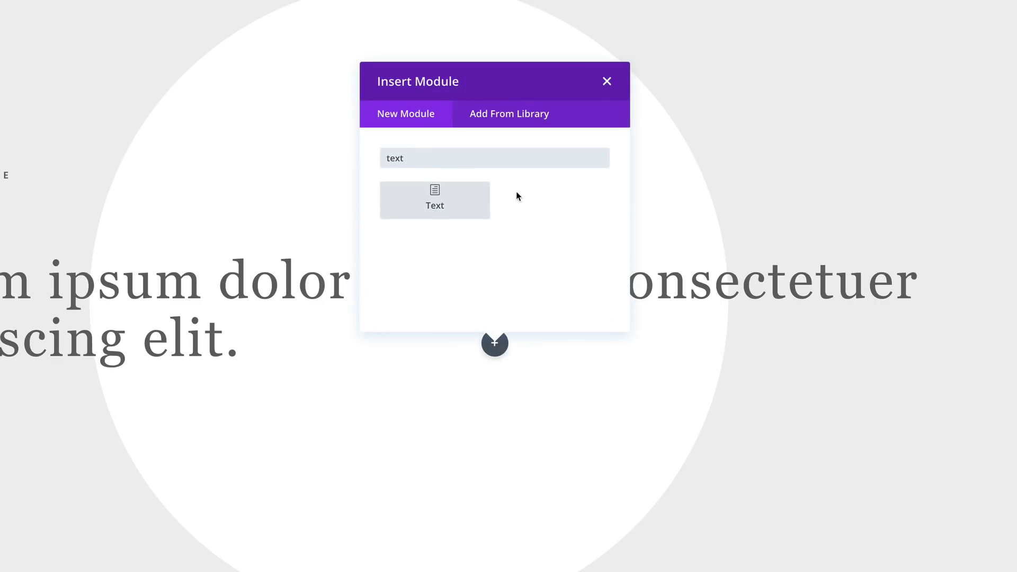
click(466, 197)
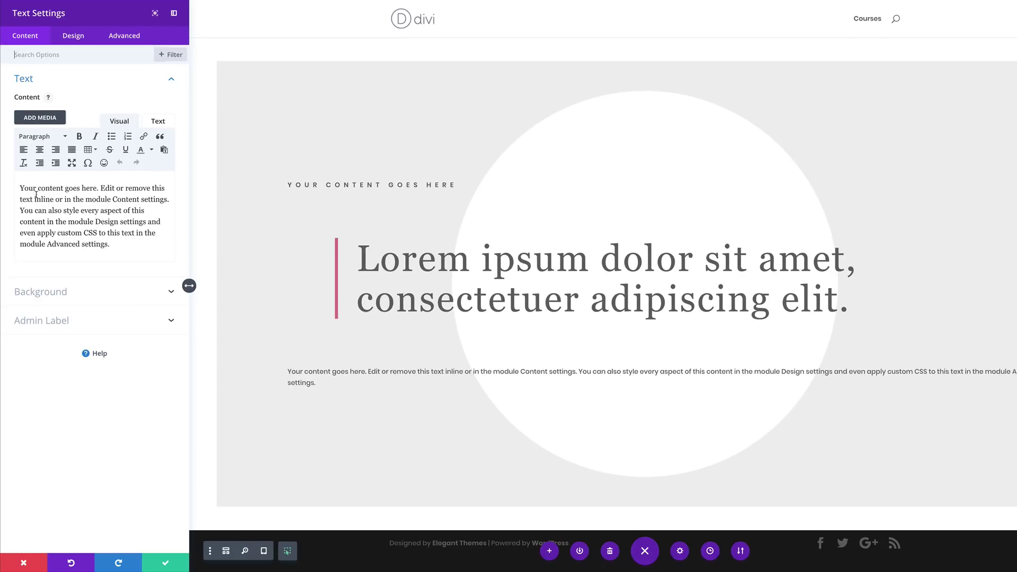
key(ctrl+a)
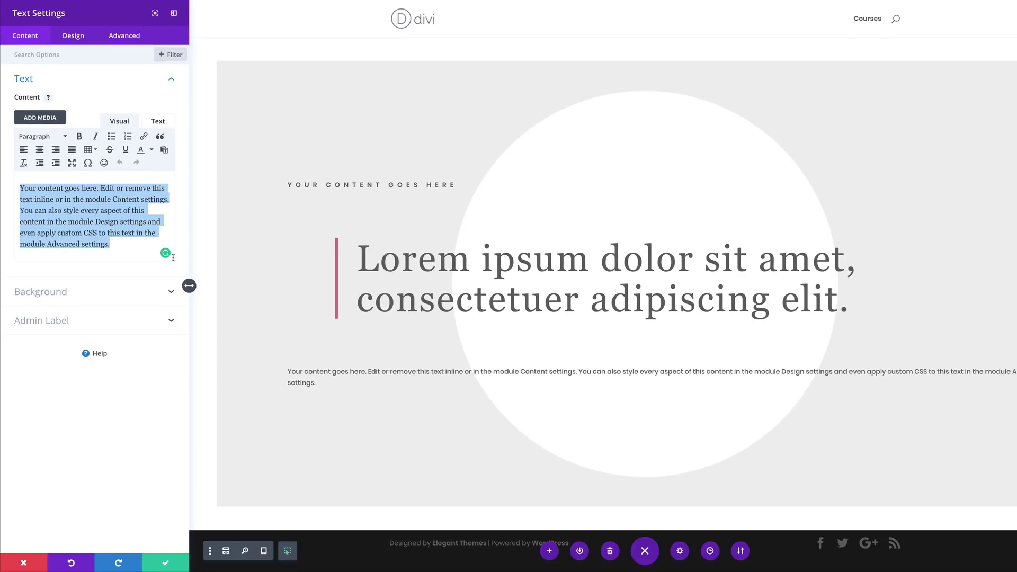
text(Learn More)
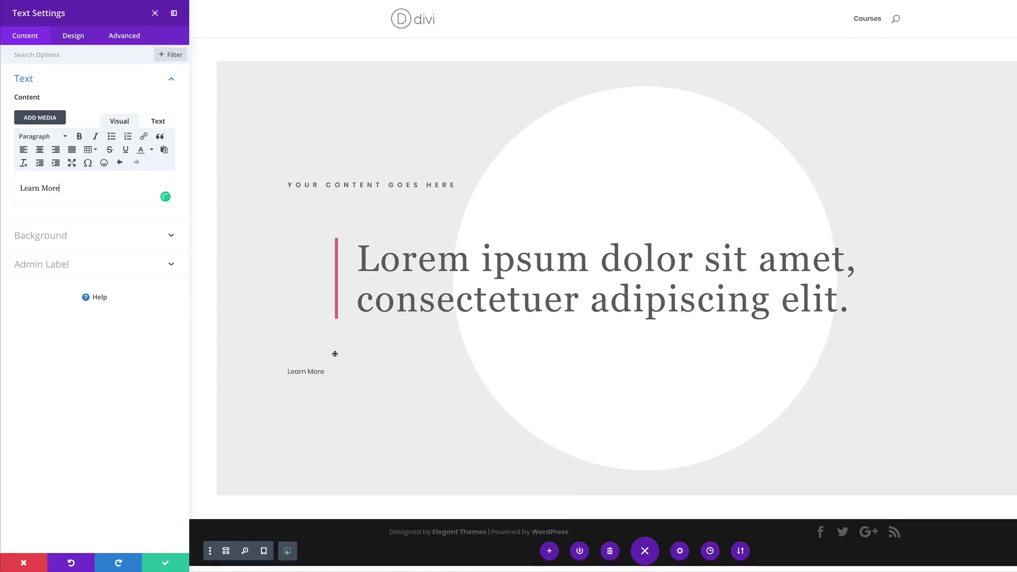
- Turn the "Learn More" text into a link with the URL "#"
drag(60, 188, 14, 190)
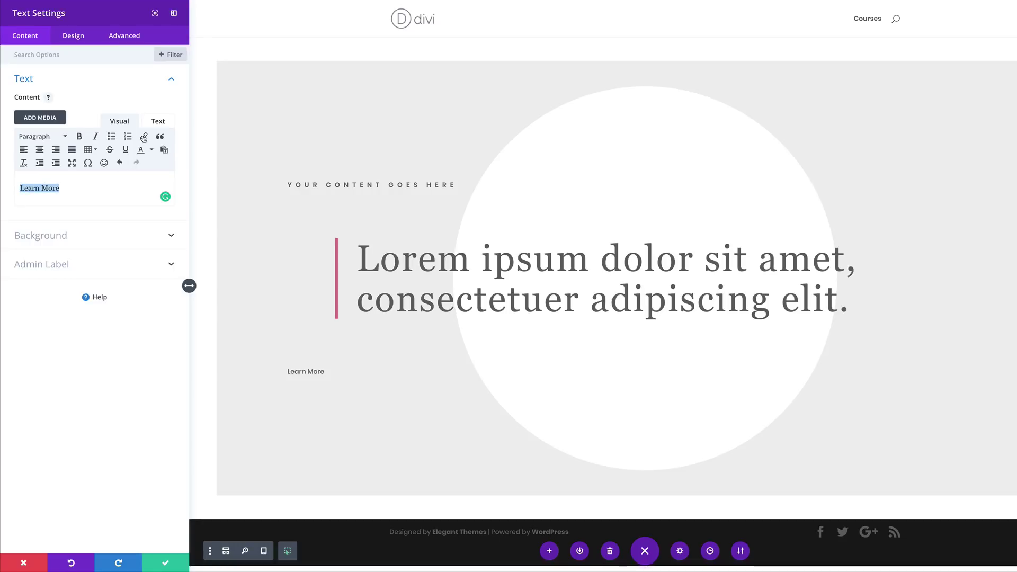
click(143, 137)
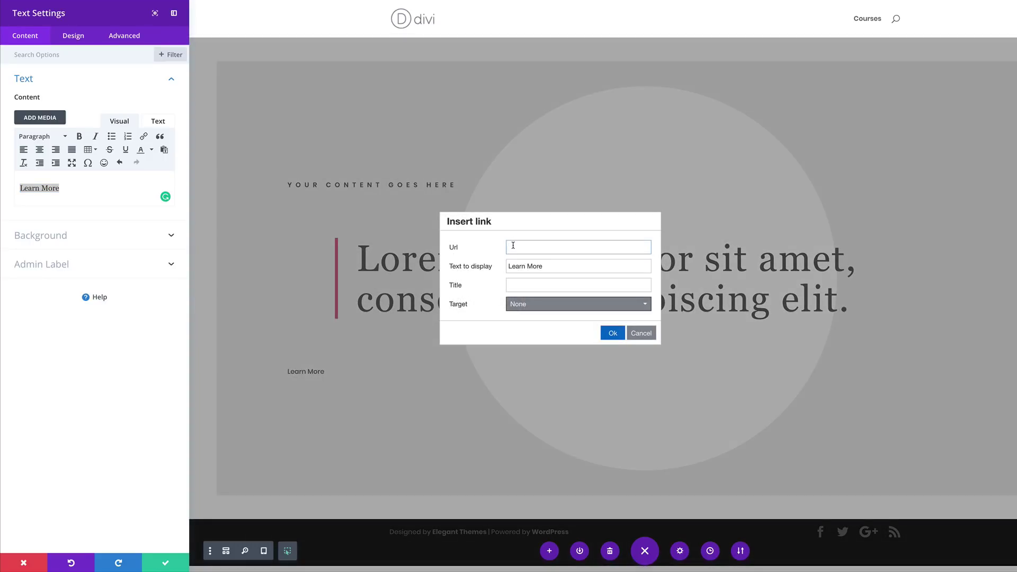
text(#)
click(614, 334)
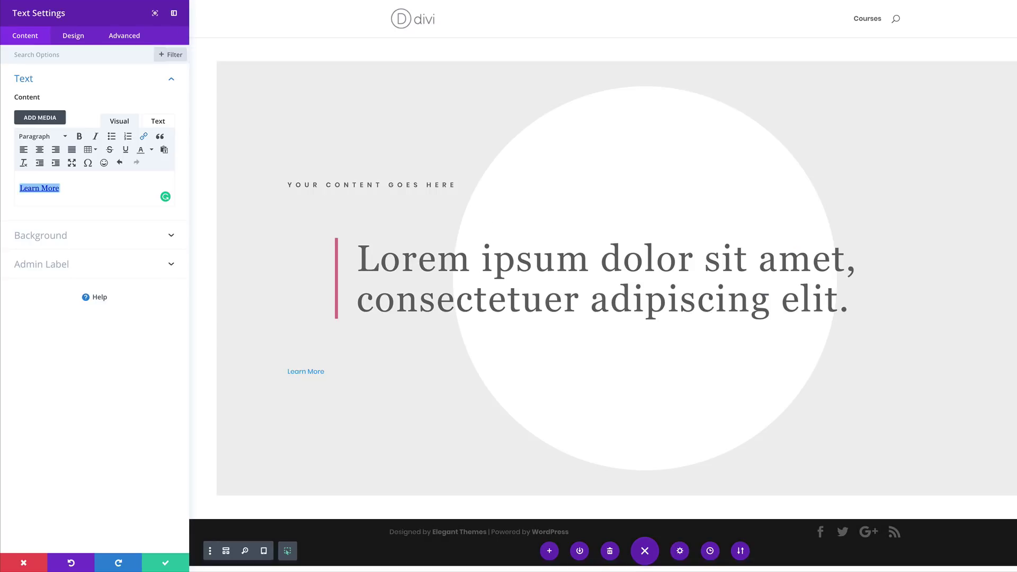
- Set the Learn More module's text font weight to Semi Bold and its font style to italic and uppercase
click(71, 37)
click(51, 81)
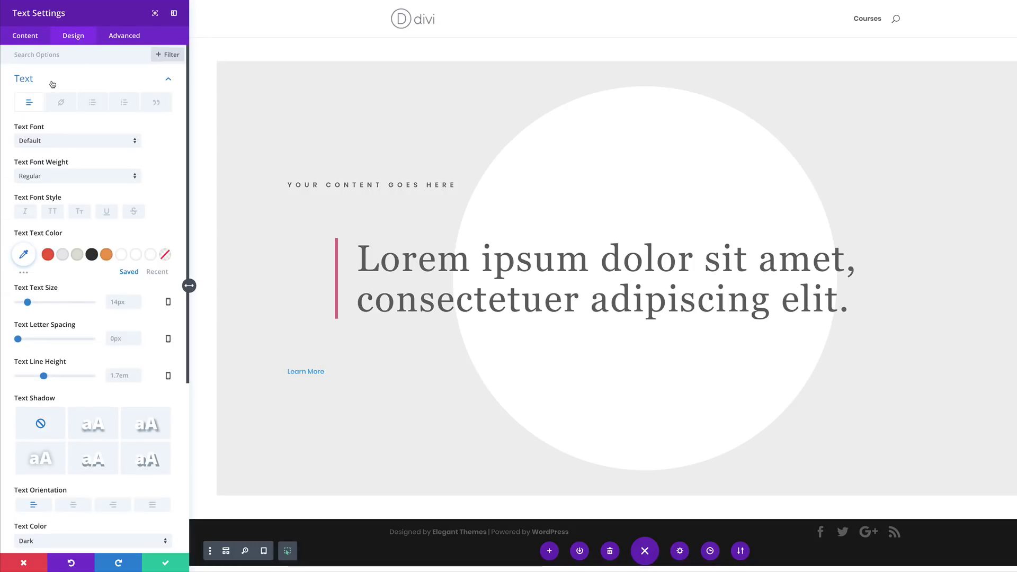
click(76, 181)
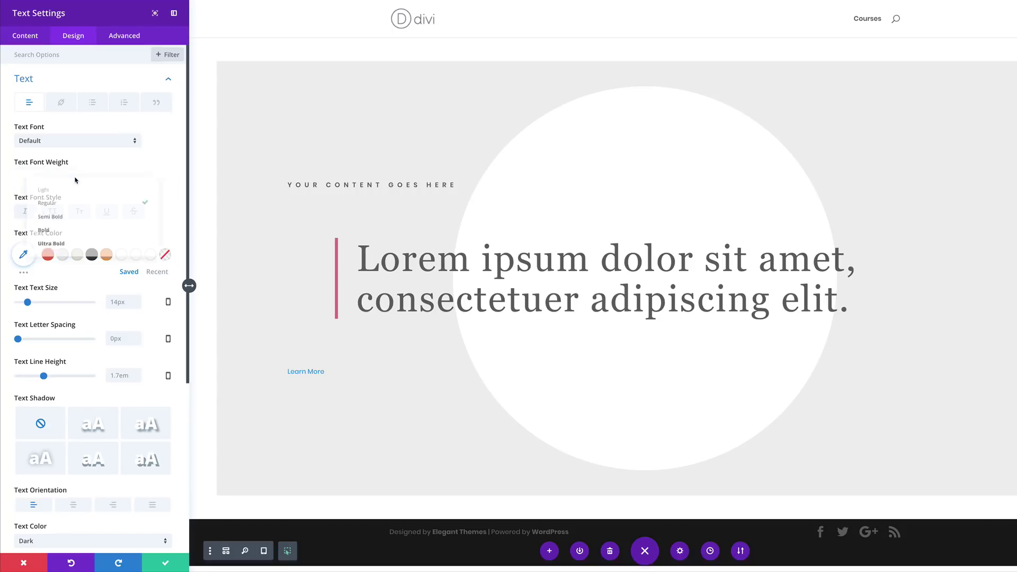
click(76, 221)
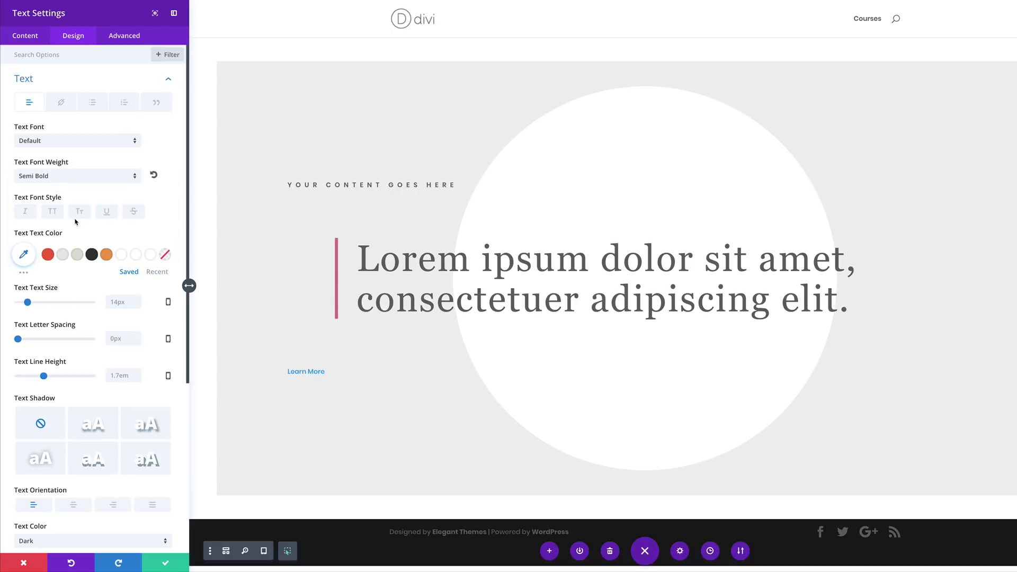
click(28, 214)
click(53, 213)
- Set the Learn More link's text color to #666666 and its letter spacing to 8px
click(24, 256)
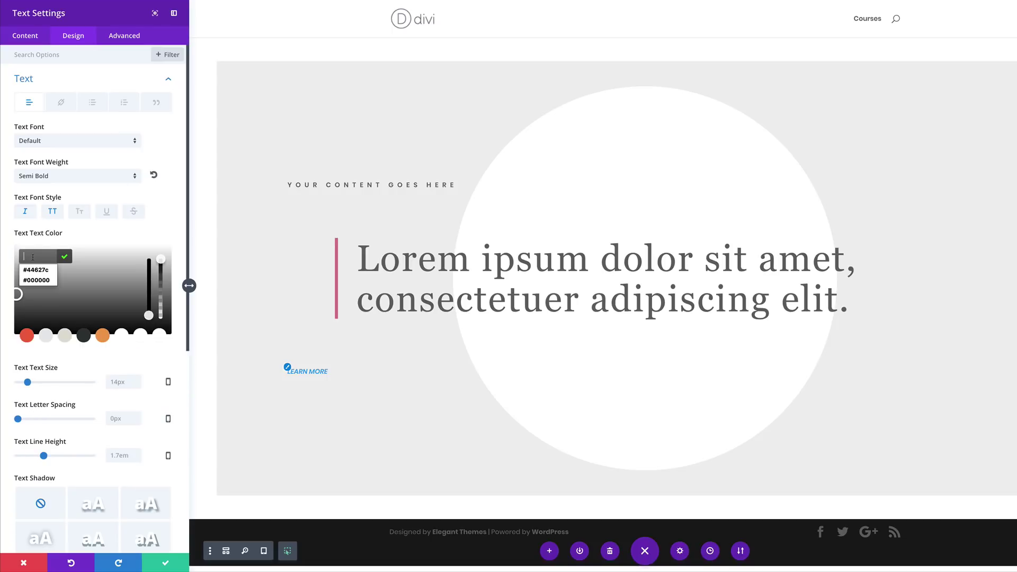
click(61, 102)
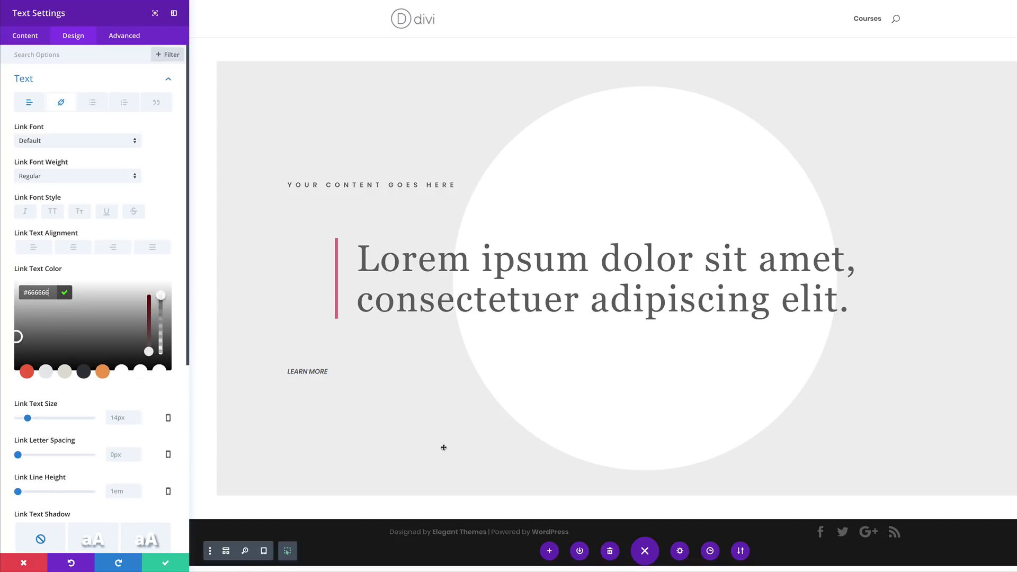
click(112, 455)
text(8)
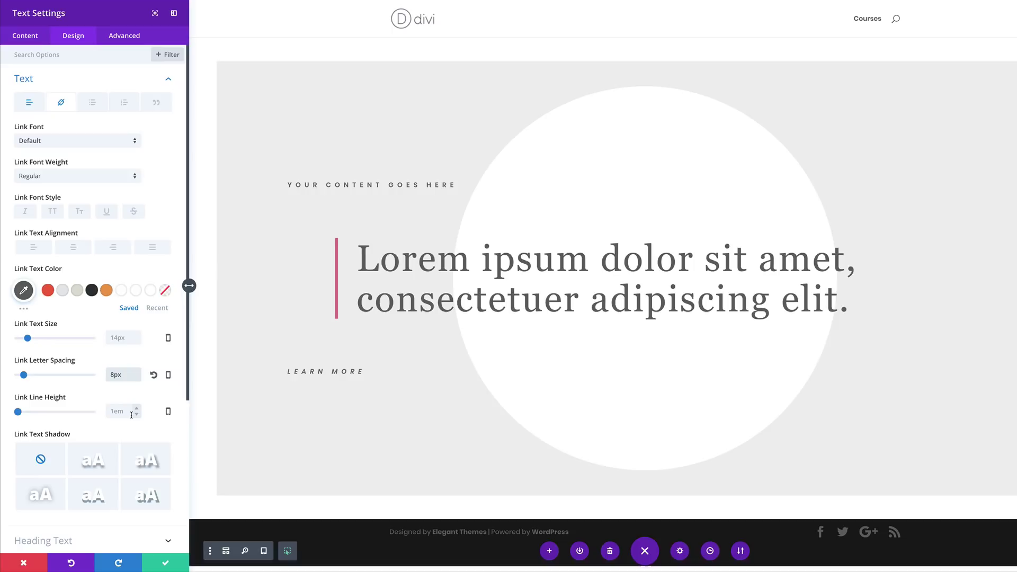
- Set the Learn More module's width to 46% and align the module to the left
scroll(157, 405, down, 5)
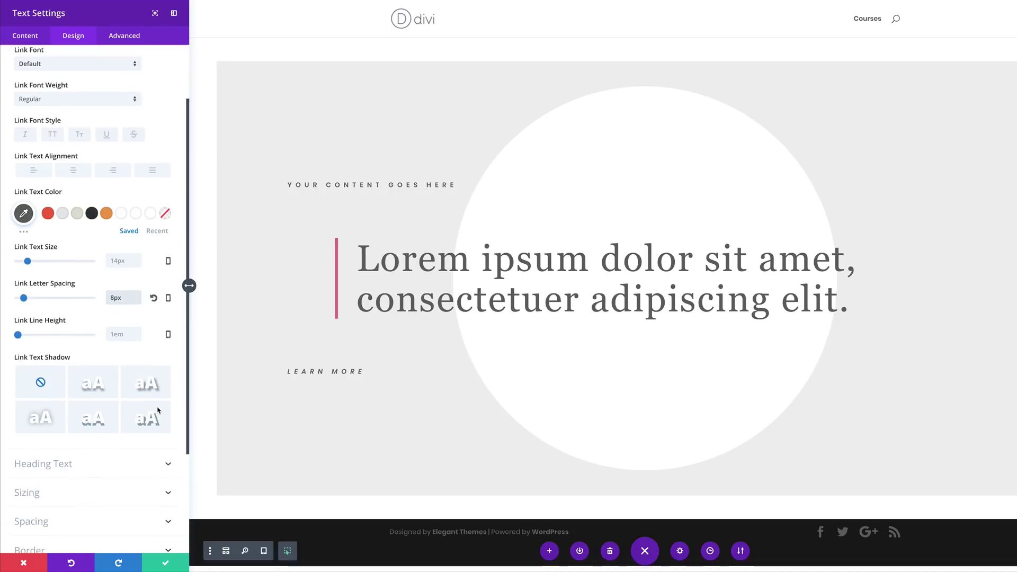
click(91, 425)
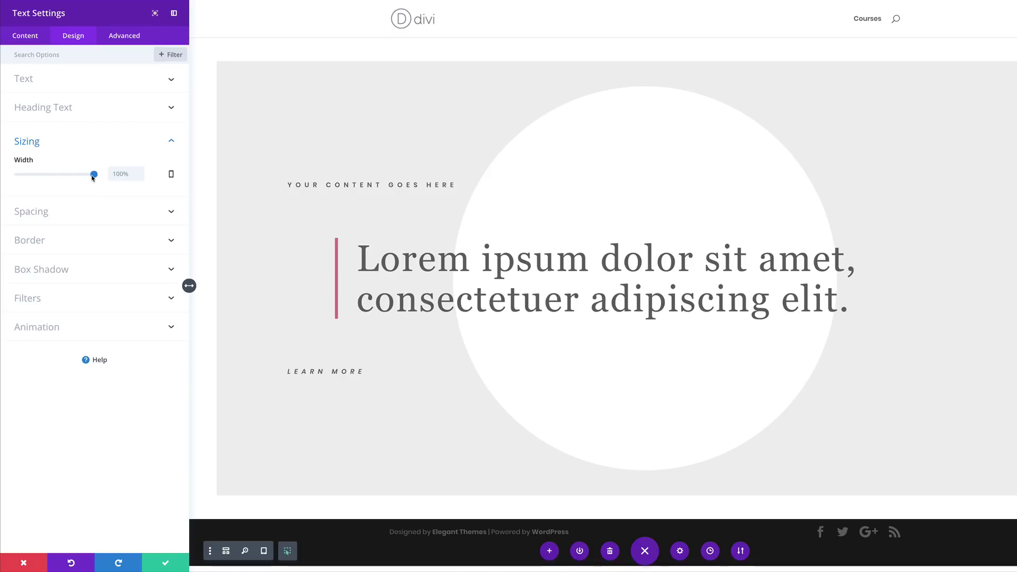
drag(93, 175, 53, 179)
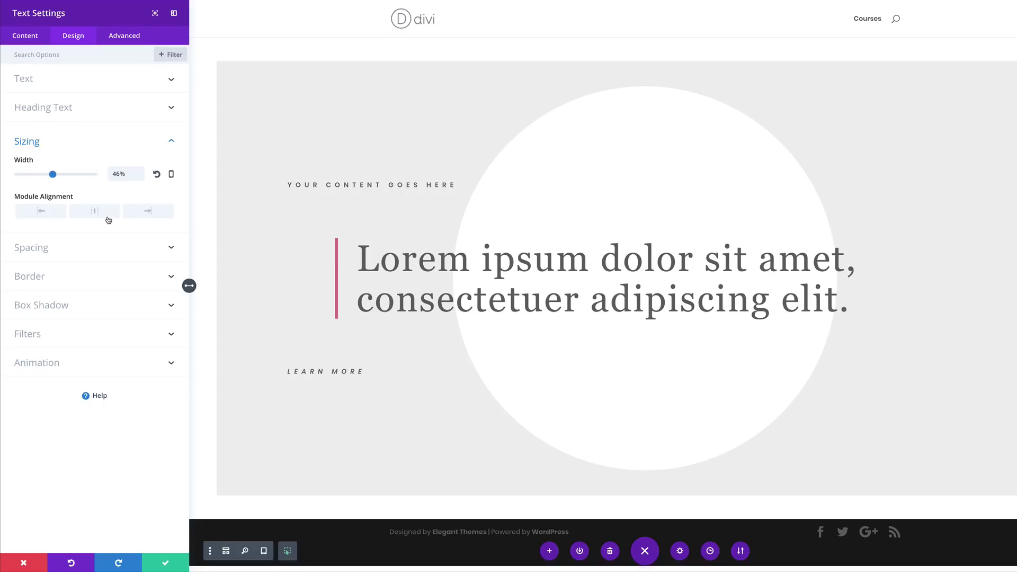
click(41, 212)
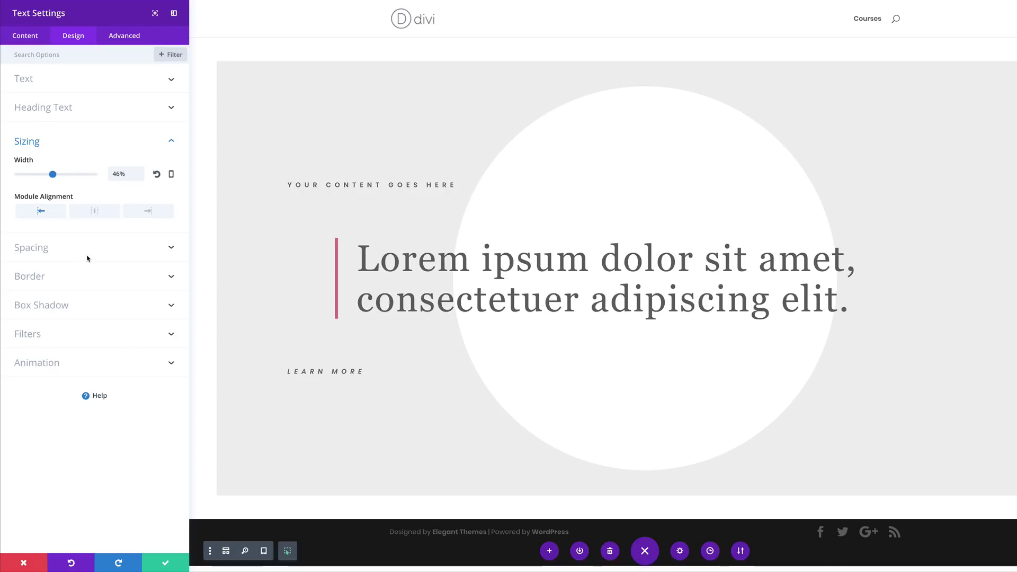
- Set the Learn More module's bottom custom padding to 10px
click(45, 247)
click(60, 246)
text(10px)
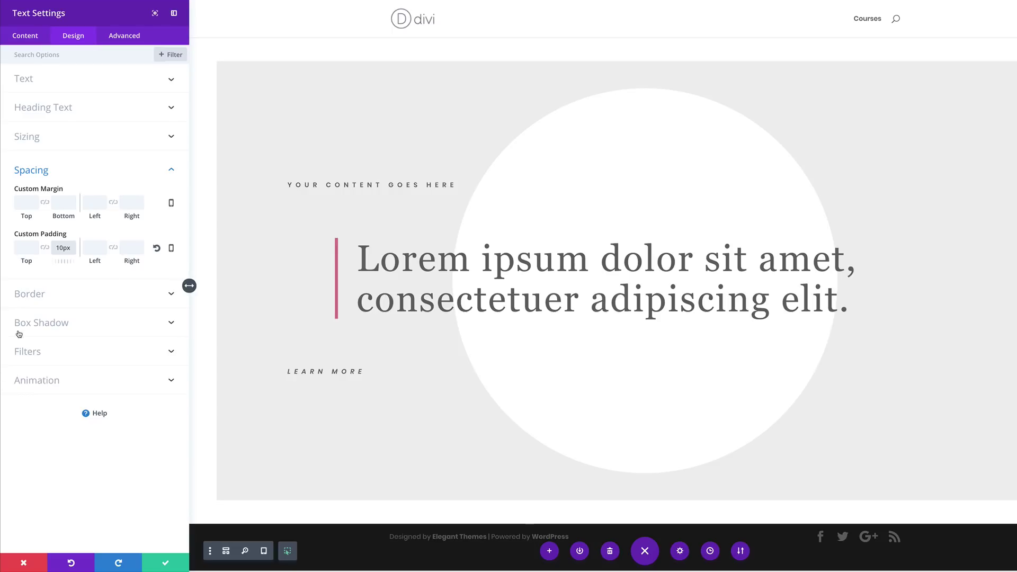
- Add a 1px bottom border to the Learn More module
click(92, 300)
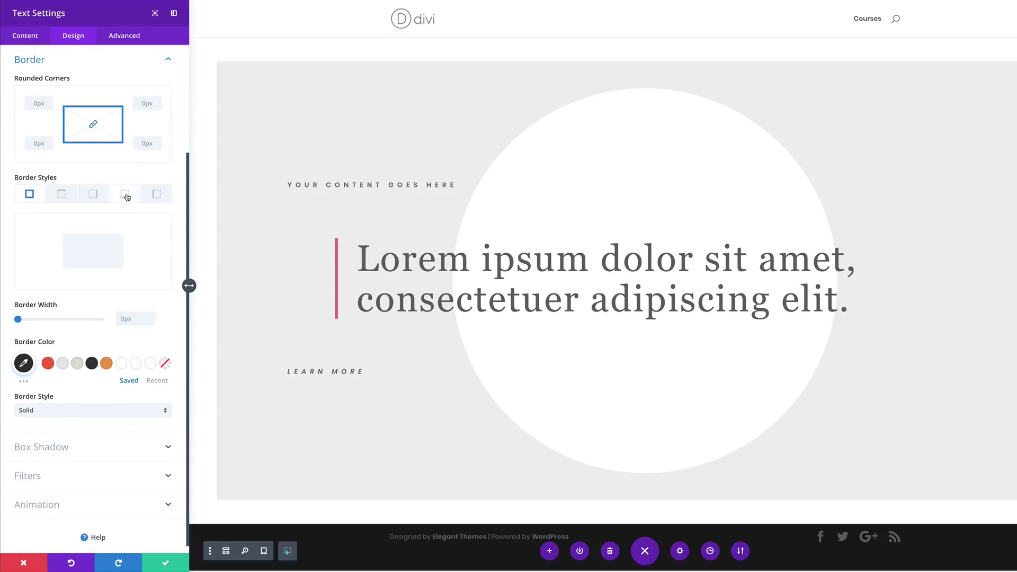
click(125, 194)
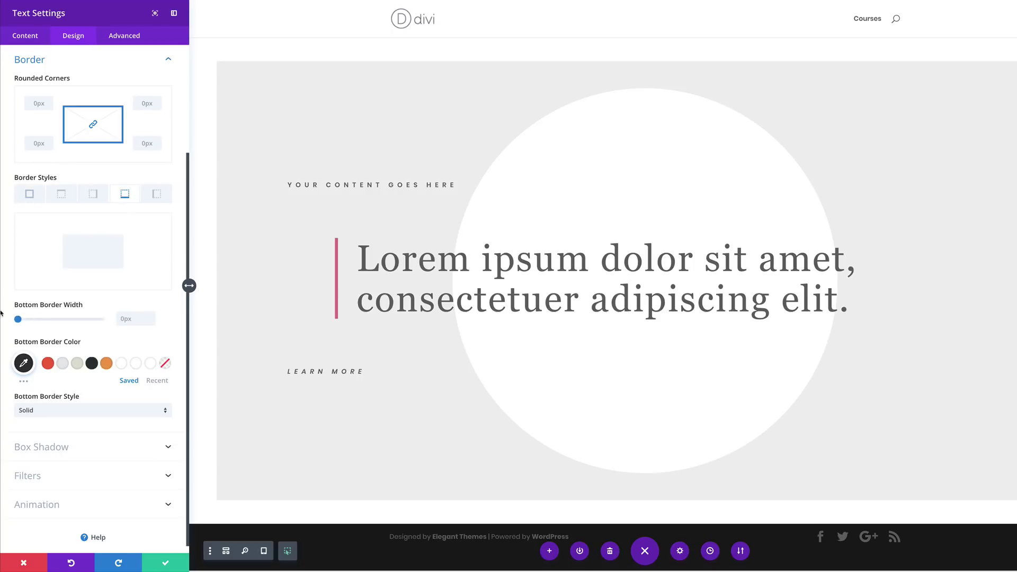
click(127, 317)
text(1)
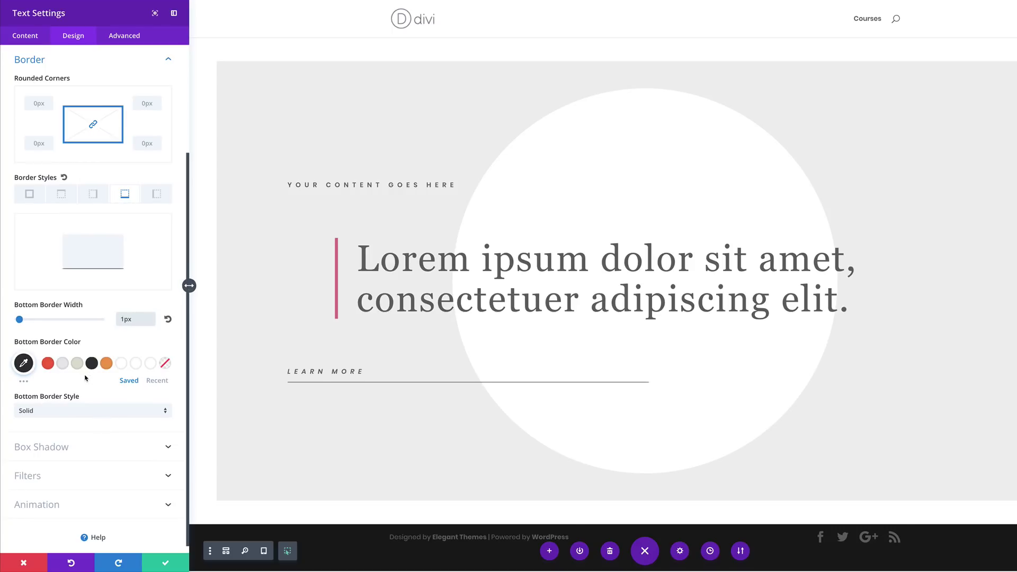
- Color the Learn More bottom border with the recently used dark grey, and give the module a Slide animation with direction Right
click(157, 380)
click(48, 365)
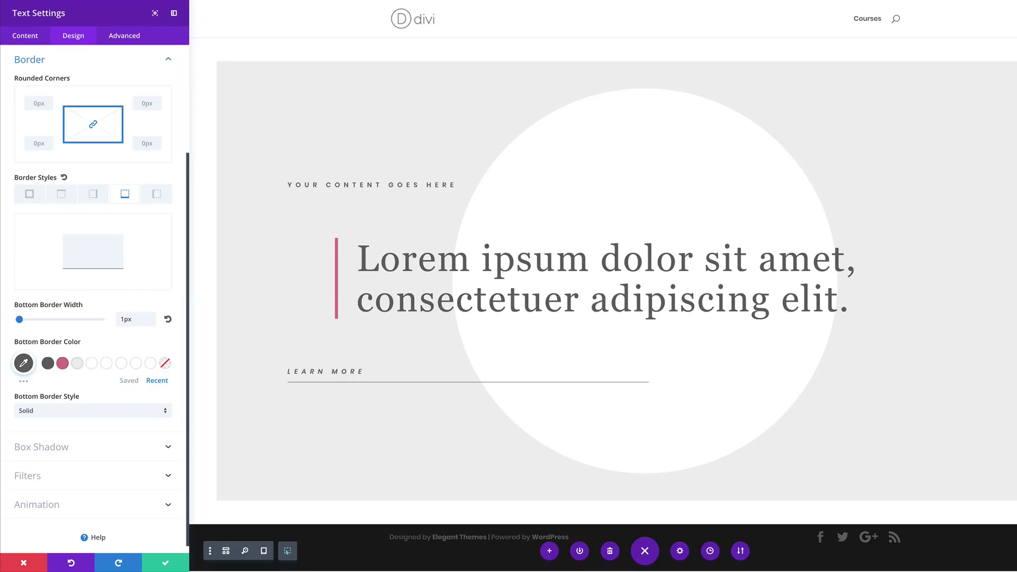
click(65, 507)
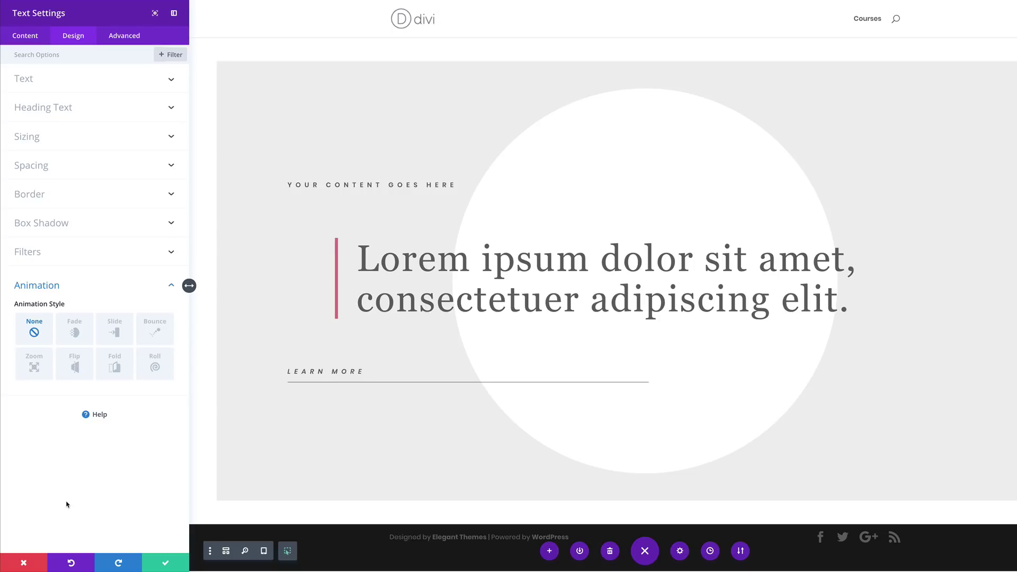
click(117, 335)
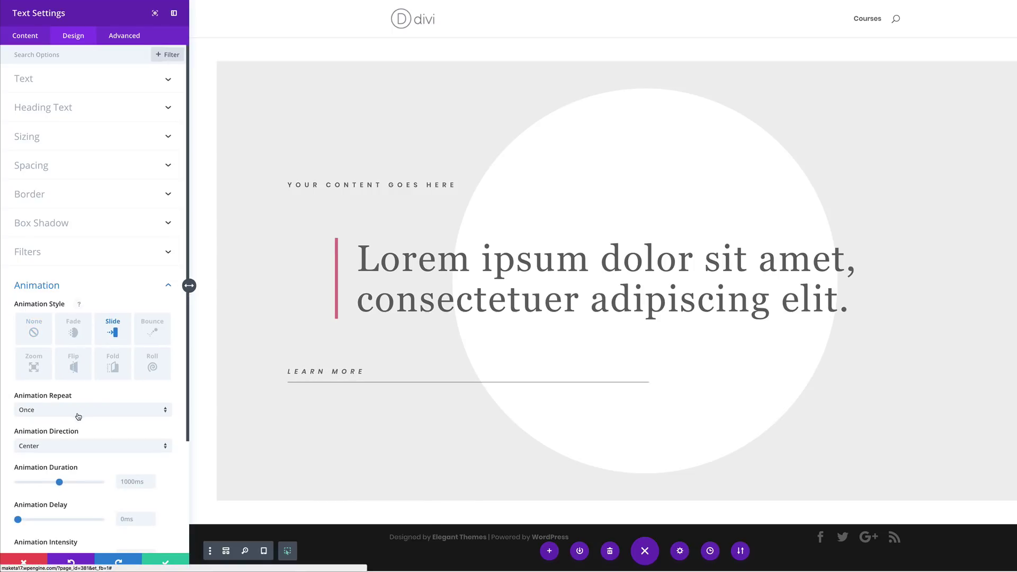
click(75, 448)
click(75, 461)
- Set the Learn More module's animation duration to 100ms, reduce the animation intensity, and save the module settings
scroll(72, 462, down, 2)
scroll(72, 462, down, 3)
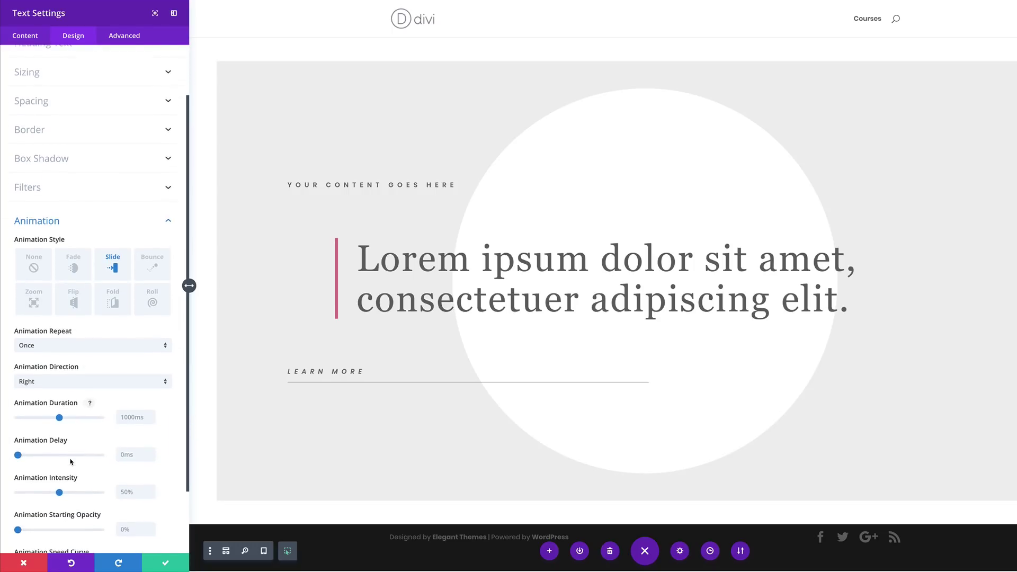
click(135, 411)
key(BackSpace)
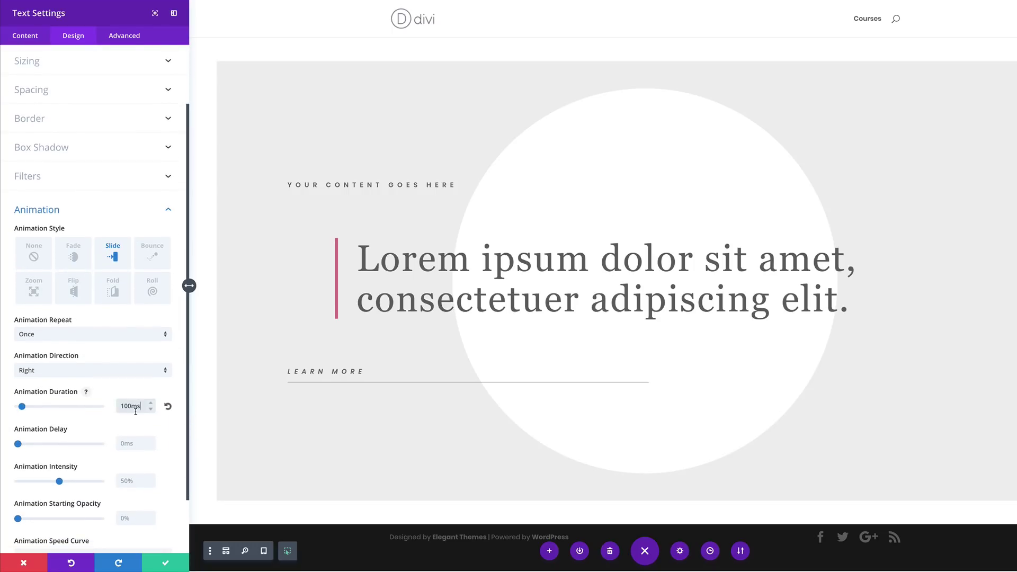
scroll(127, 469, down, 1)
click(126, 465)
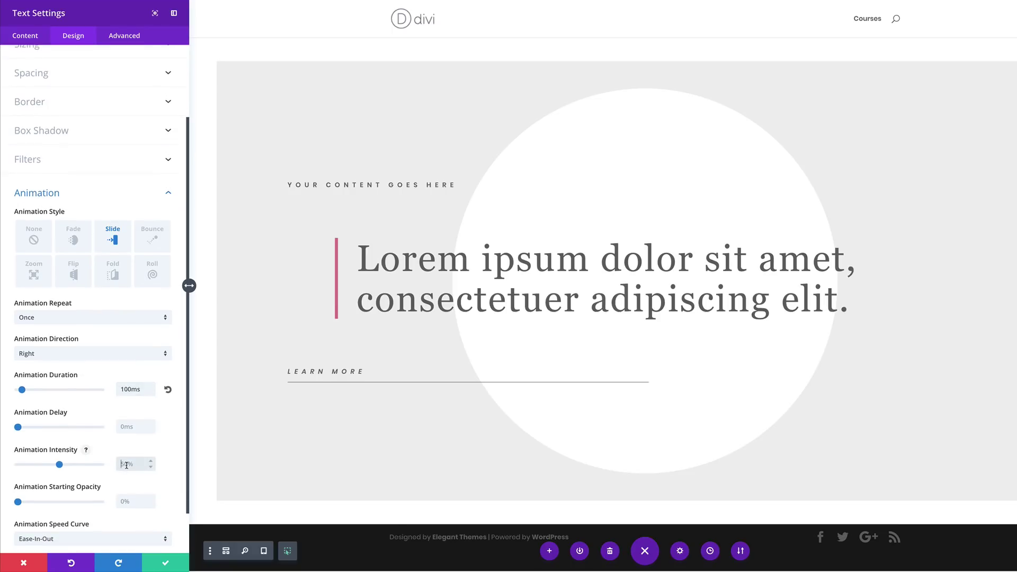
key(BackSpace)
click(167, 561)
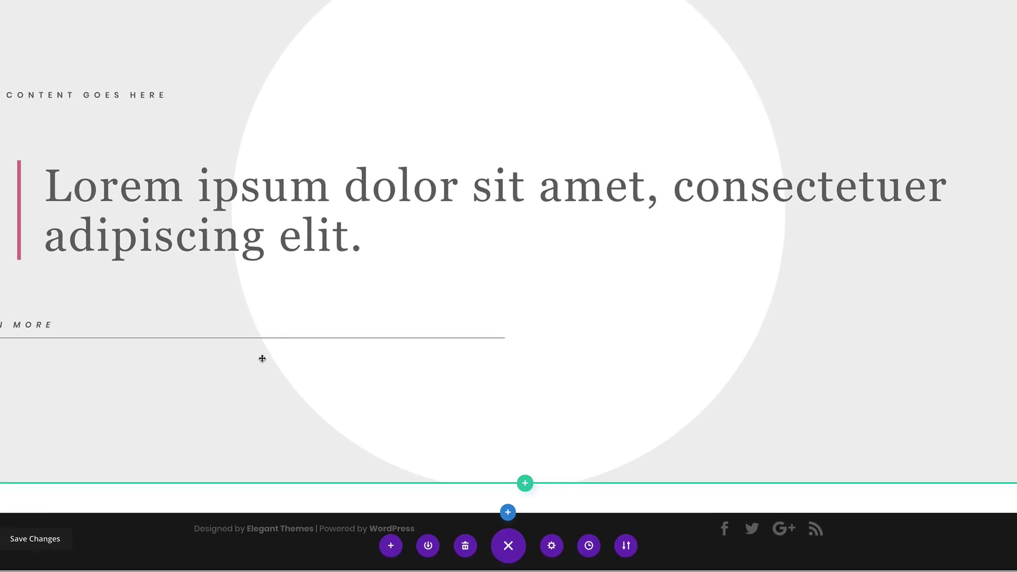
- Insert a Divider module directly below the Learn More text
click(231, 351)
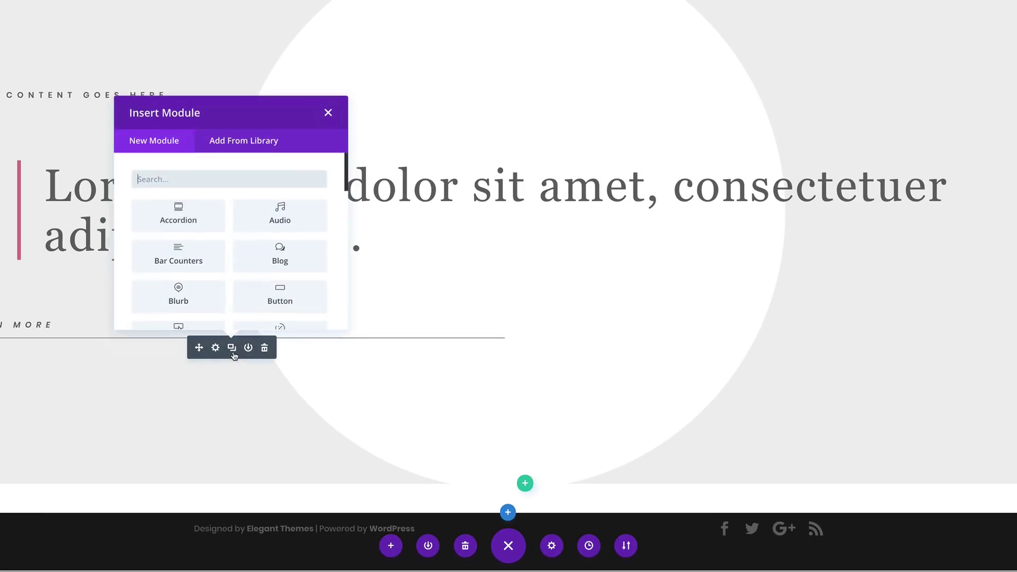
text(div)
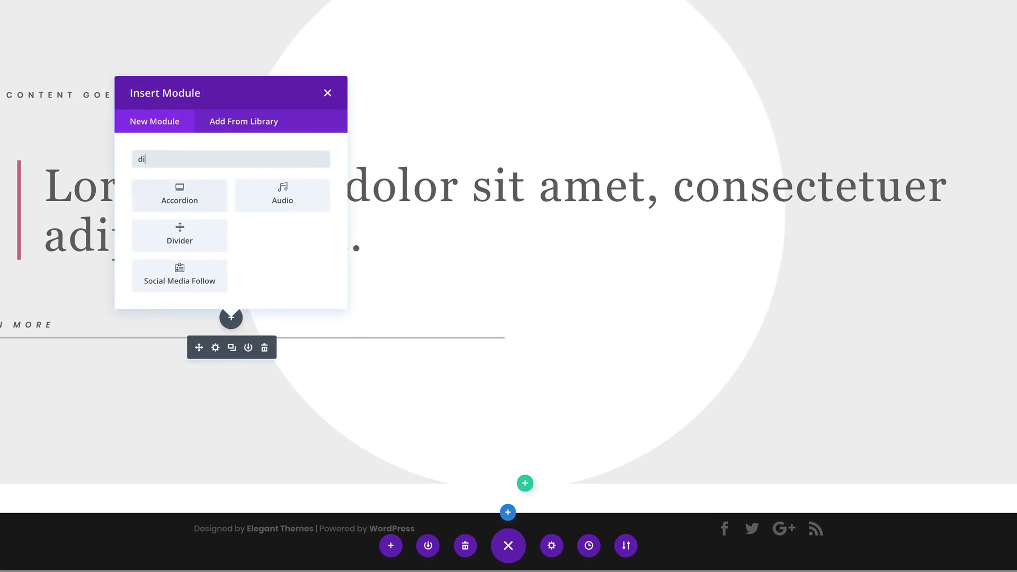
click(216, 205)
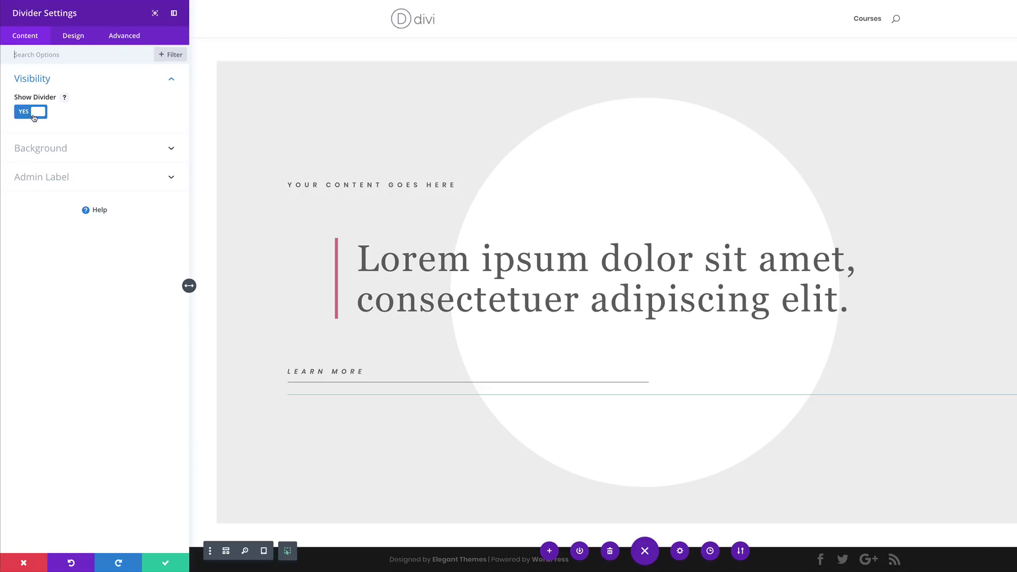
- Set the divider's color to #d67787 and its weight to 2px
click(77, 37)
click(39, 84)
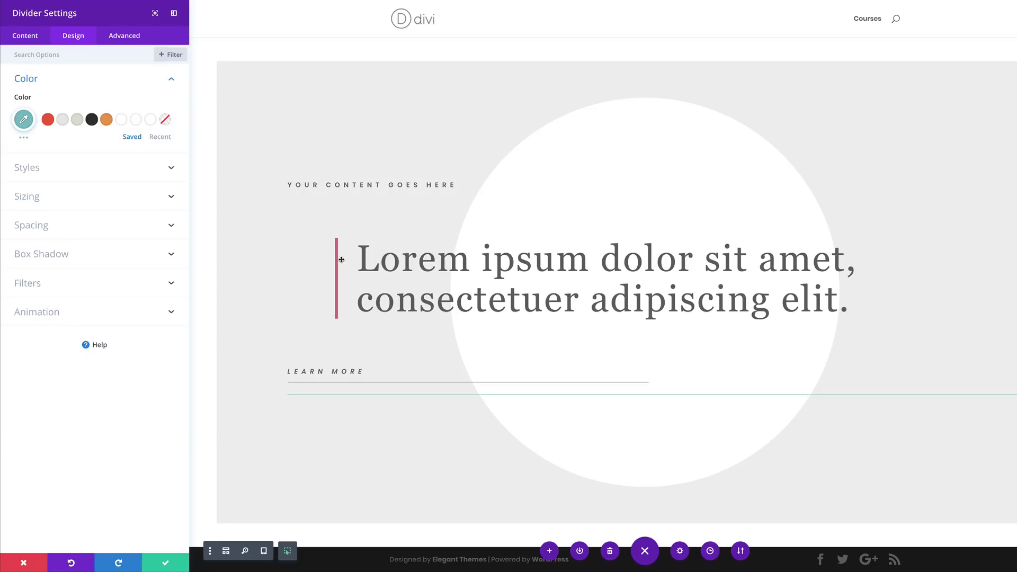
click(23, 121)
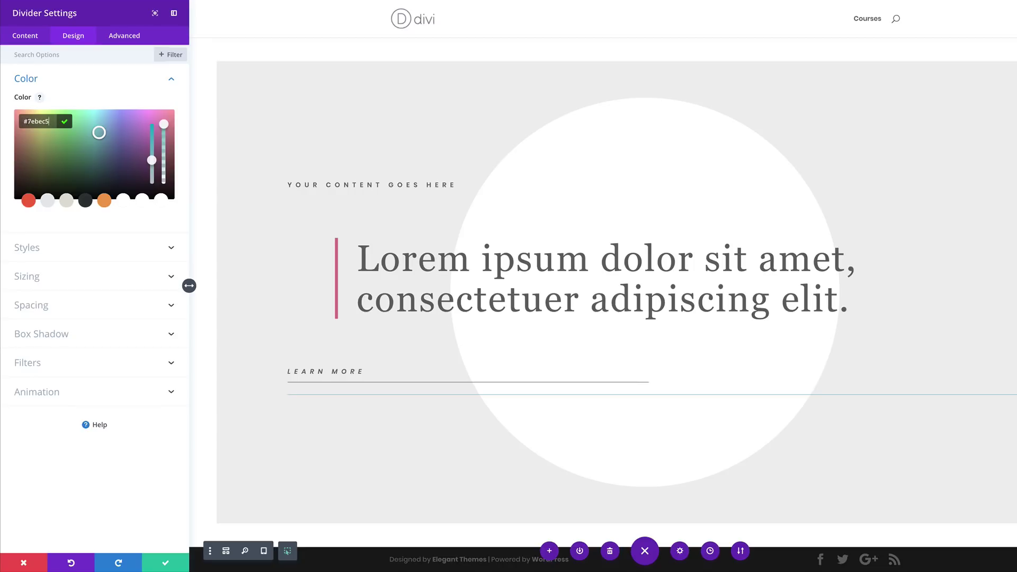
text(#d67787)
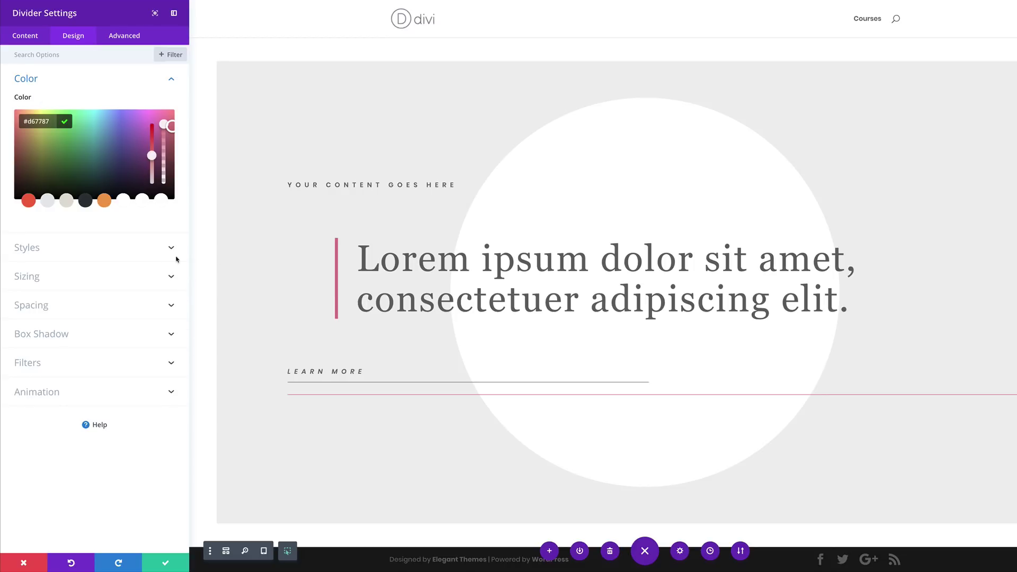
click(48, 249)
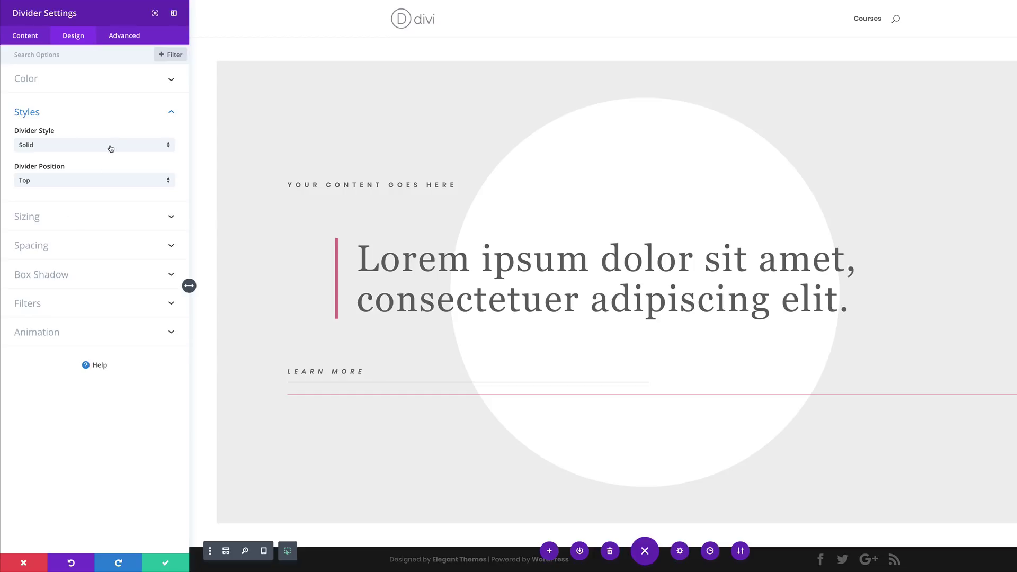
click(62, 215)
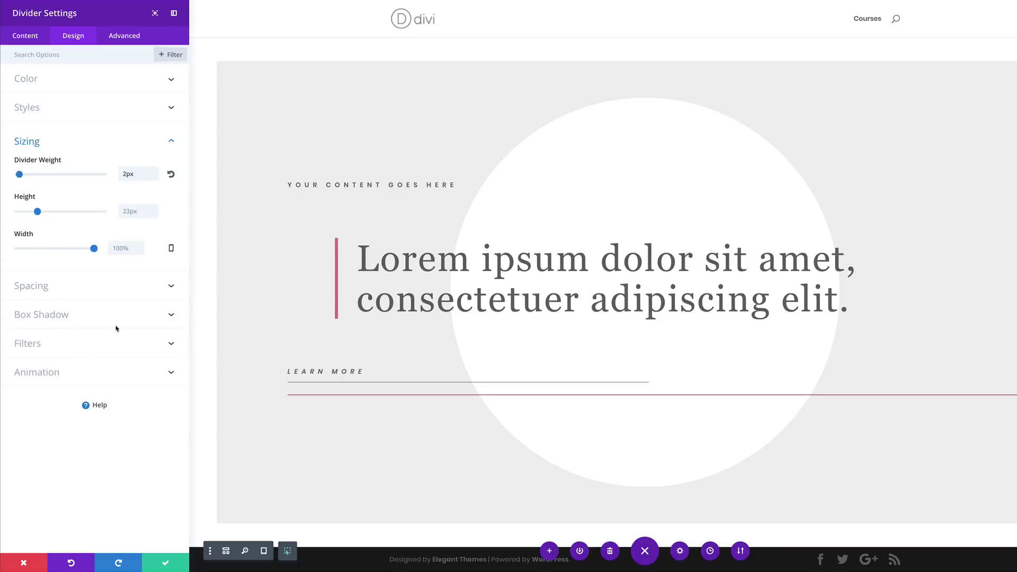
- Set the divider's custom margin to 200px on the left and -100px on the right
click(45, 289)
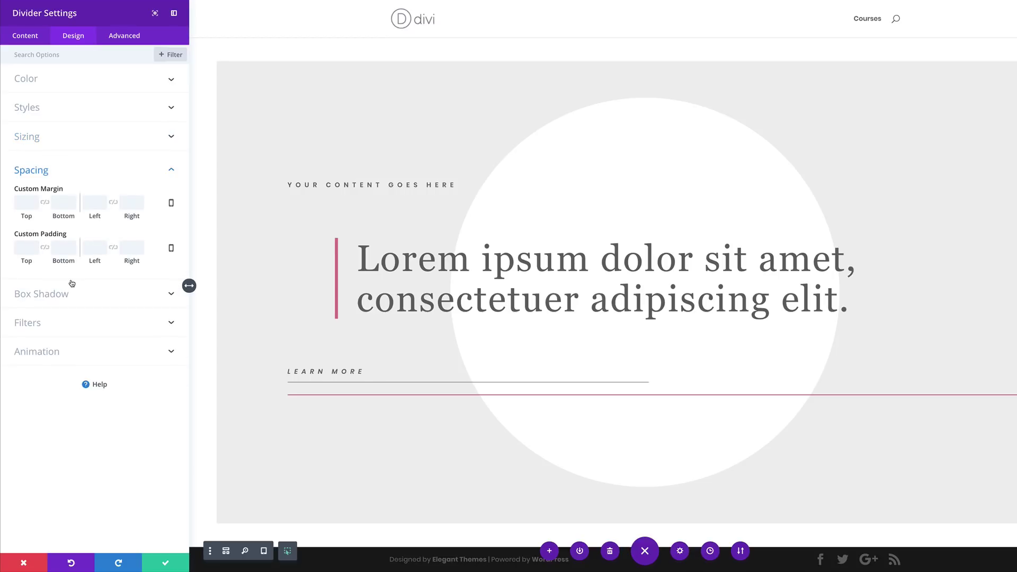
click(95, 202)
text(200px)
click(127, 203)
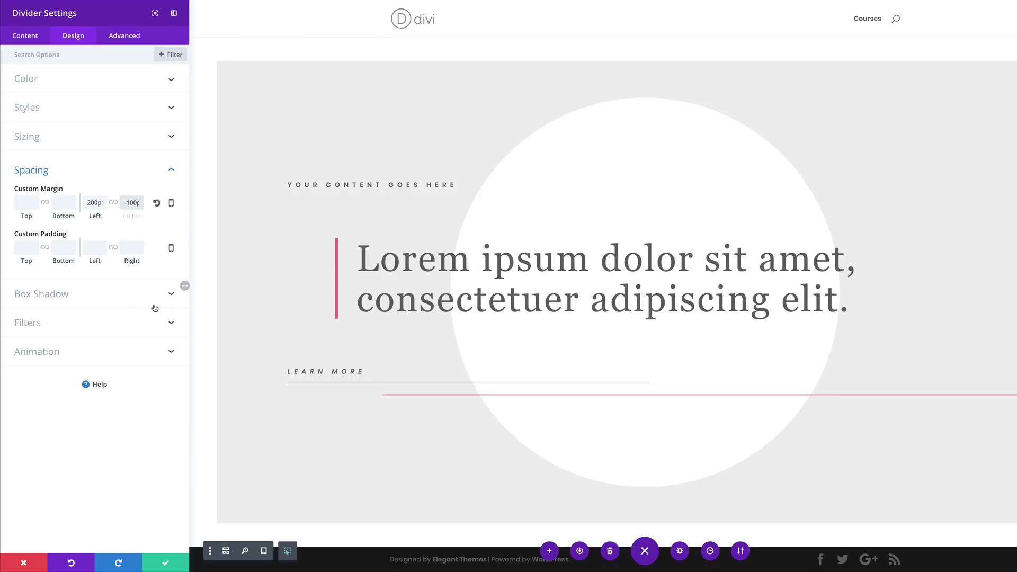
- Give the divider a Slide animation with the direction set to Left
click(72, 353)
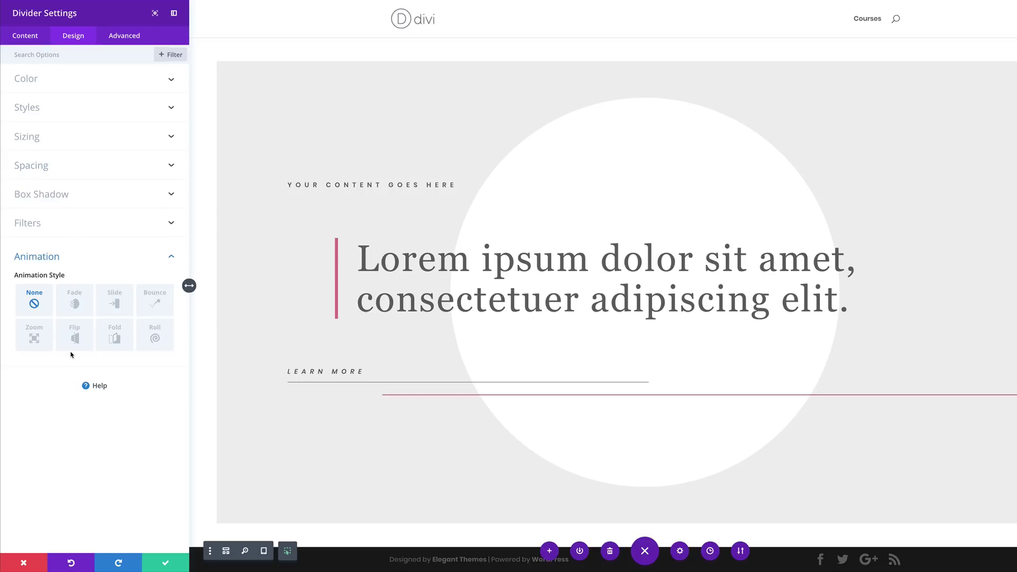
click(120, 301)
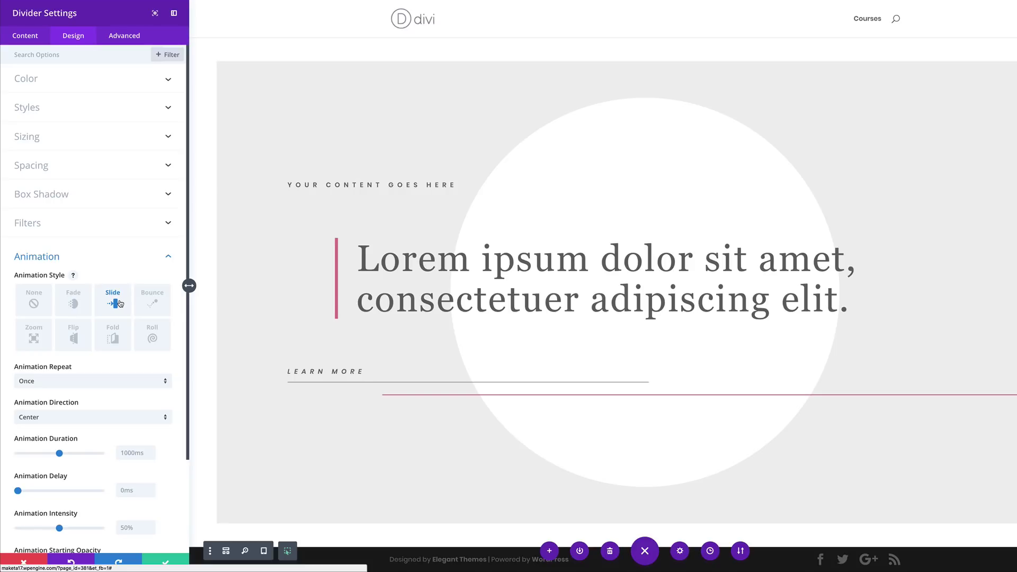
click(103, 417)
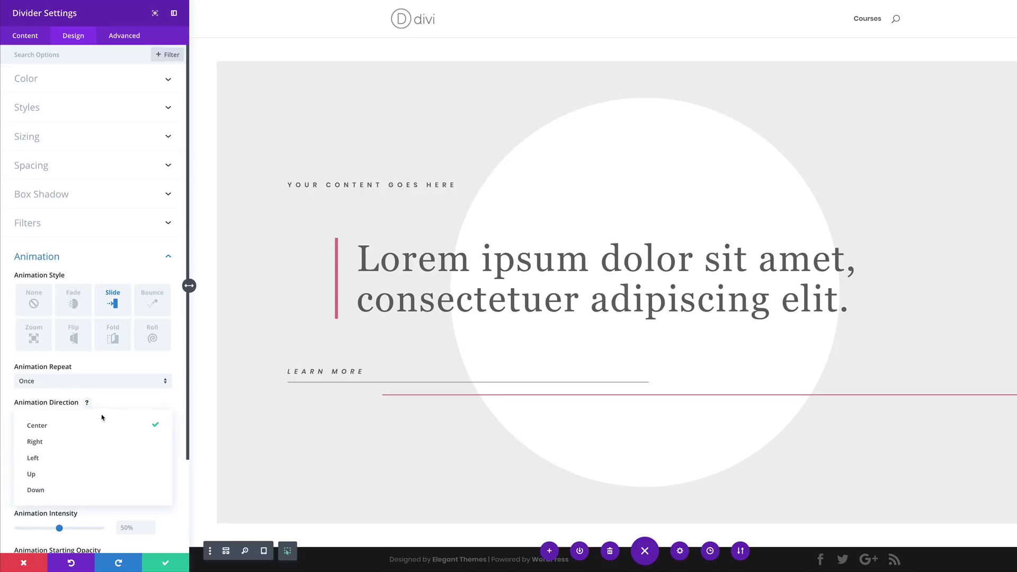
click(114, 458)
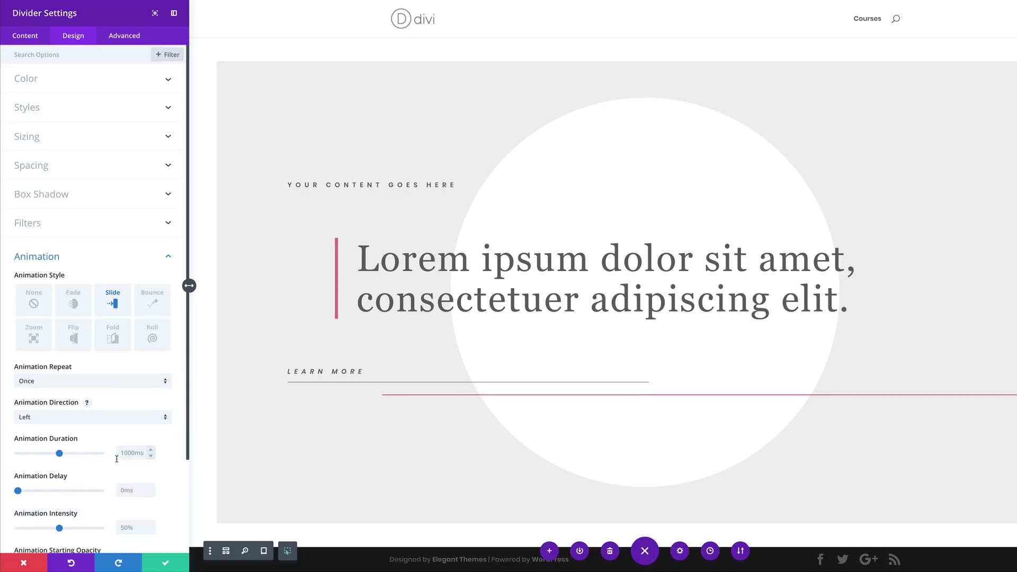
- Set the divider's animation duration to 150ms and intensity to 5%, and save the divider settings
scroll(117, 459, down, 3)
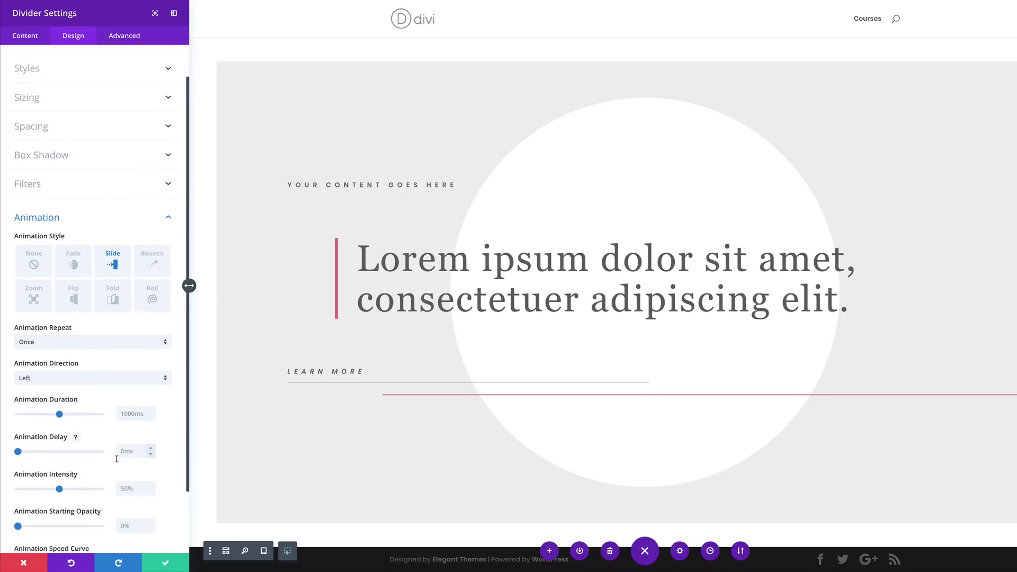
double_click(129, 392)
text(150)
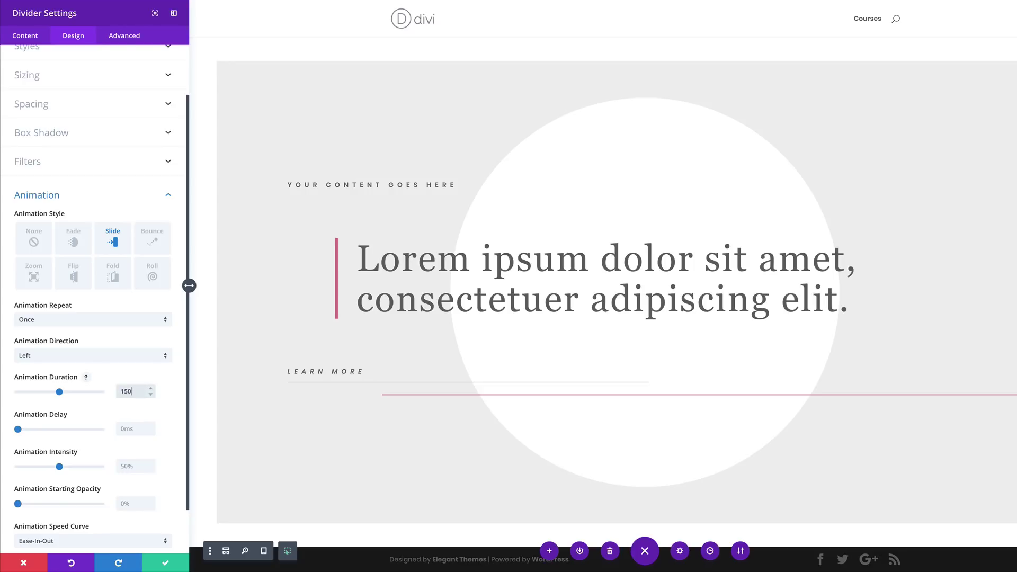
key(Return)
scroll(131, 433, down, 1)
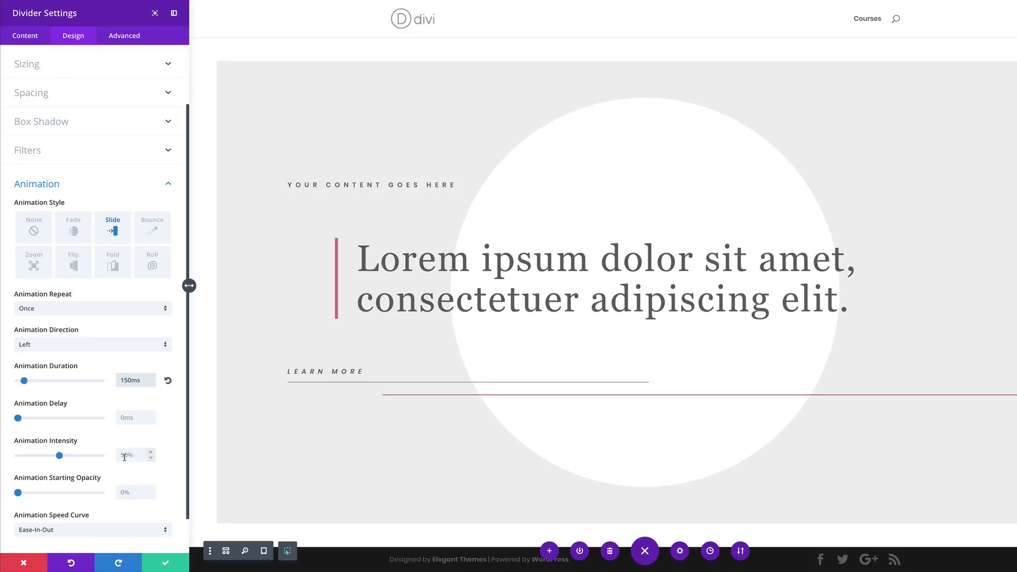
double_click(125, 457)
text(5)
key(Return)
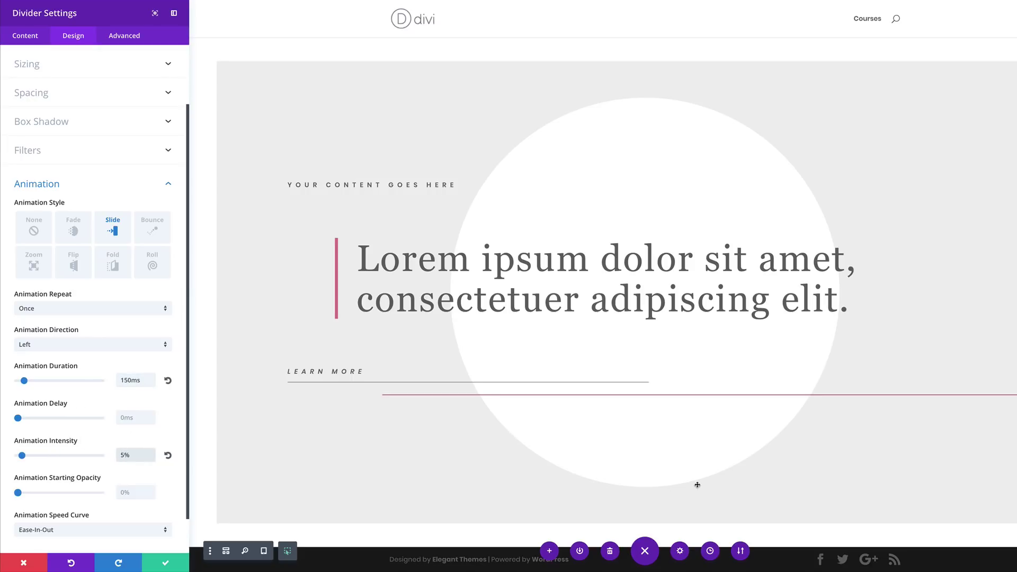
click(159, 566)
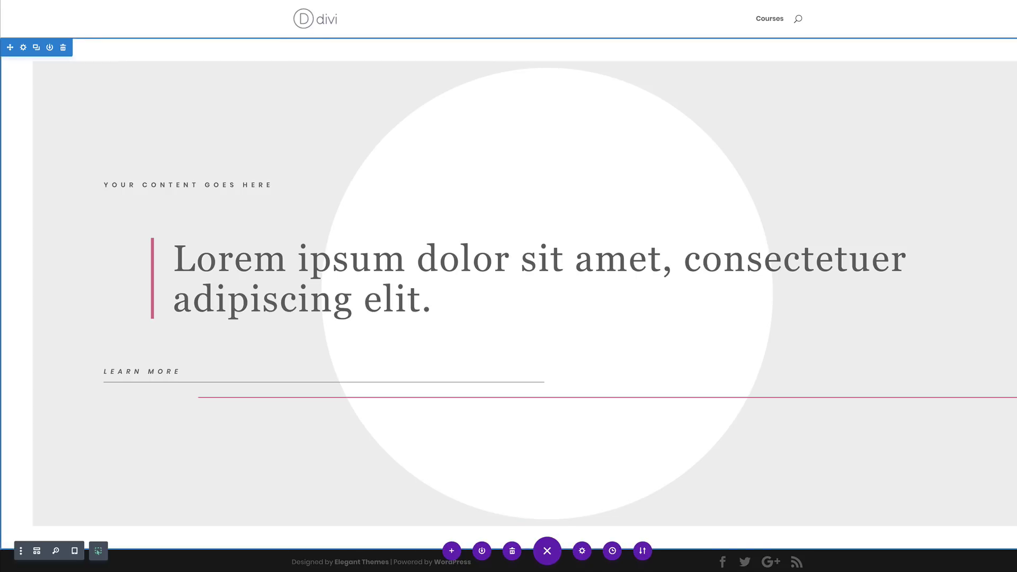
- Insert a new regular section below the existing section, without choosing a row layout
scroll(607, 297, down, 1)
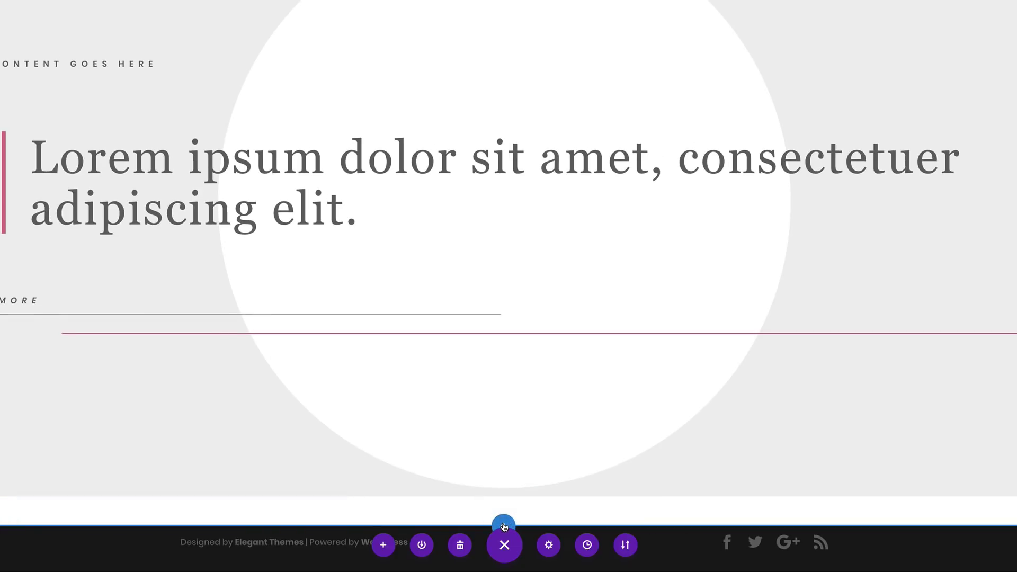
click(503, 523)
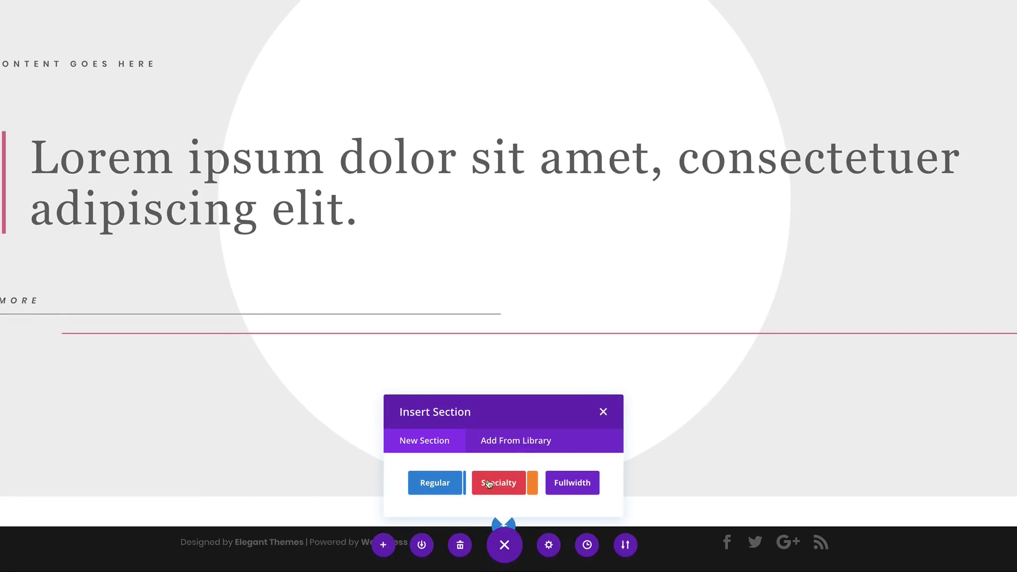
click(440, 485)
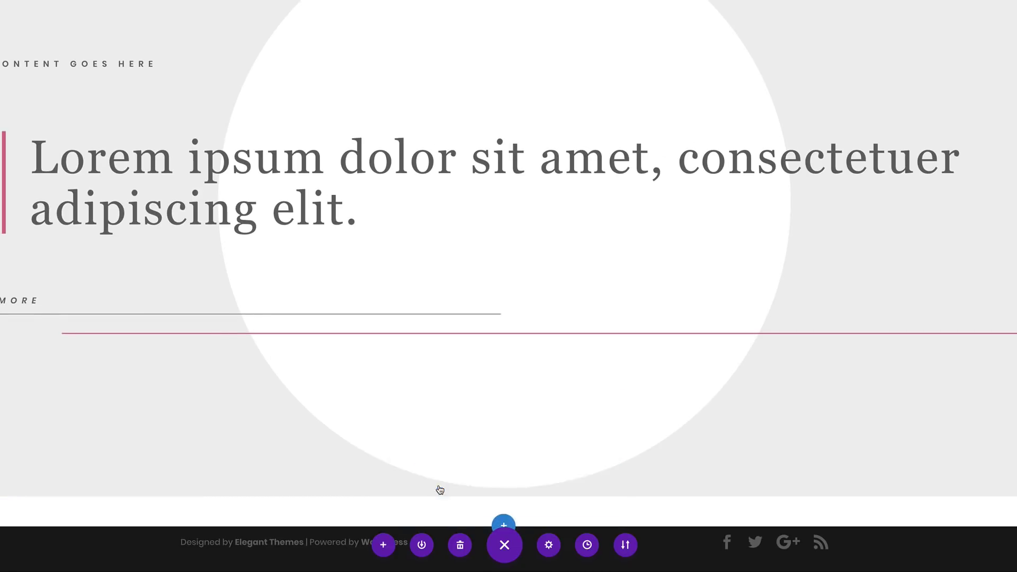
click(604, 375)
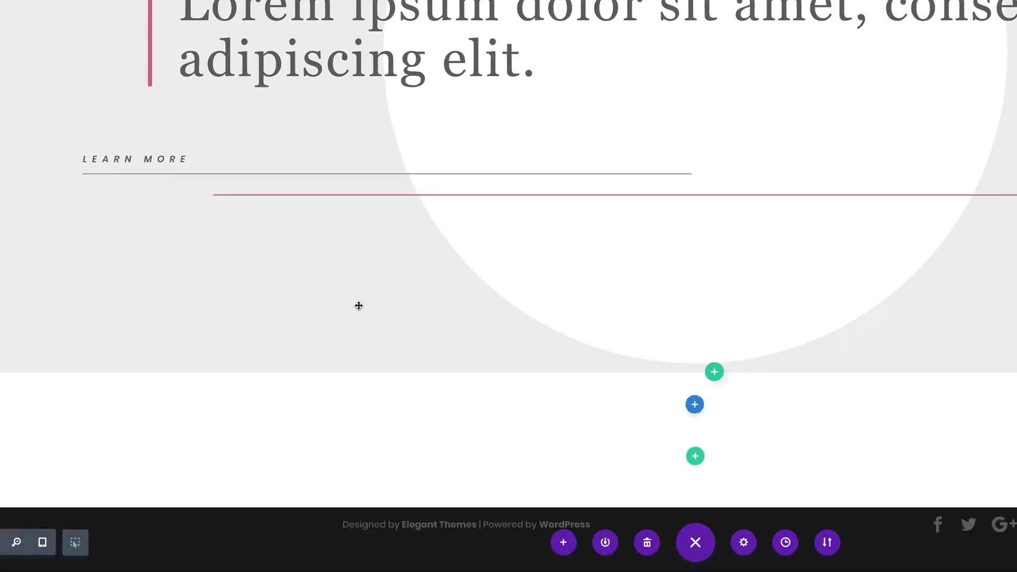
- Link the new section's top and bottom custom margins, set them to 80px, and save the section settings
mouse_move(0, 442)
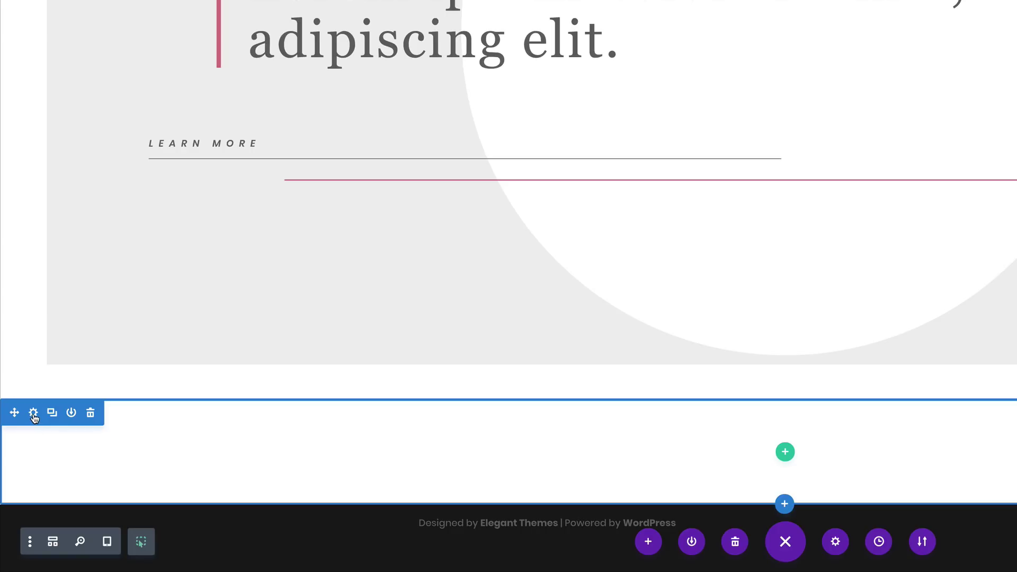
click(33, 417)
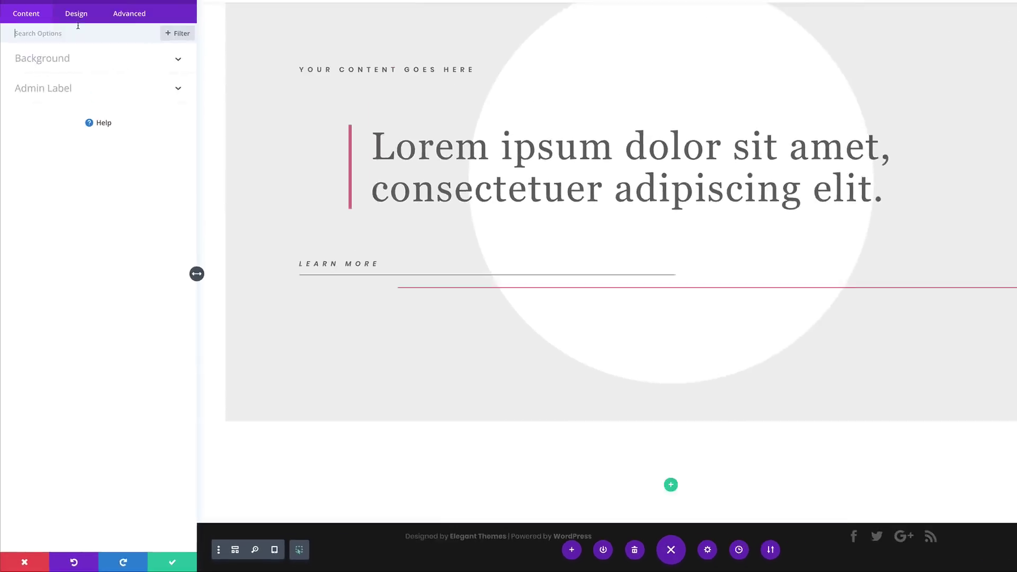
click(74, 37)
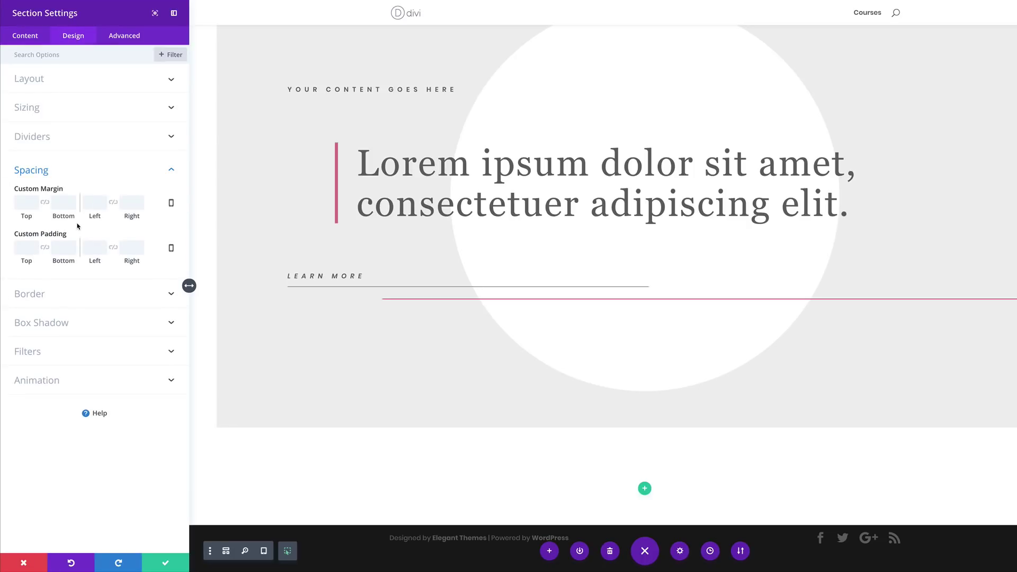
click(45, 204)
click(19, 204)
text(80px)
click(164, 565)
- Make the new section's two-column row full width and give it a custom gutter width of 2
scroll(334, 425, down, 2)
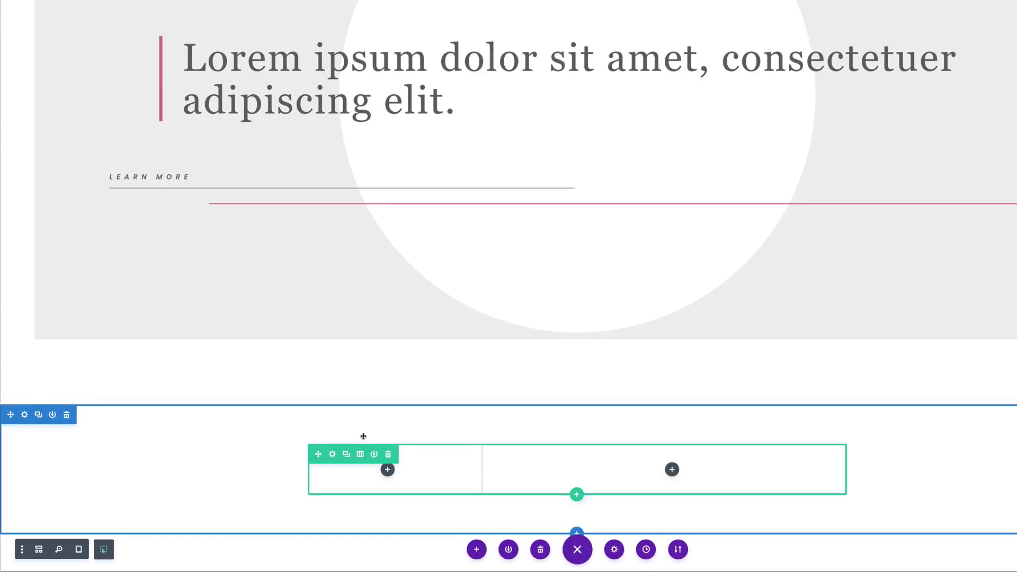
click(333, 455)
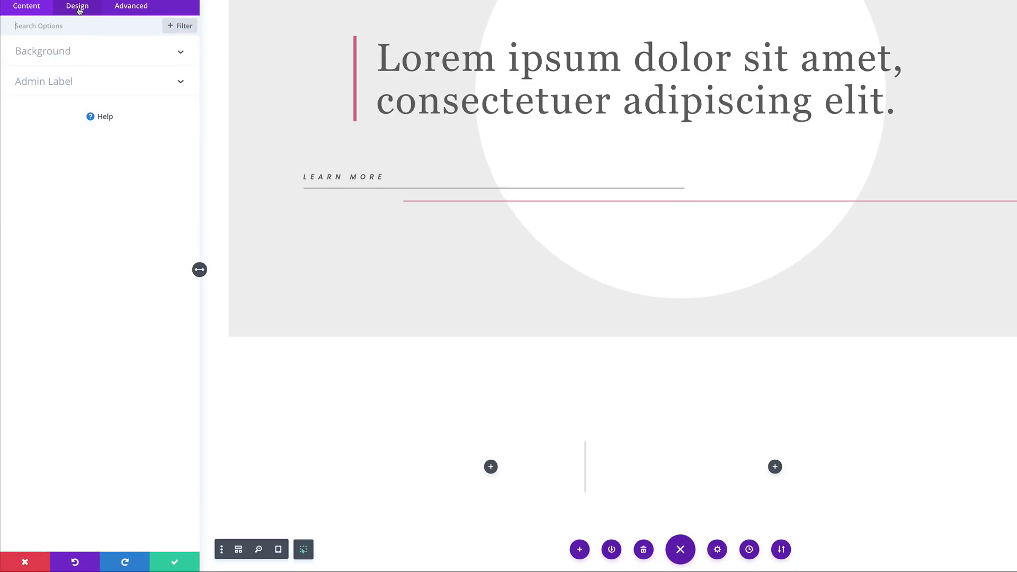
click(79, 8)
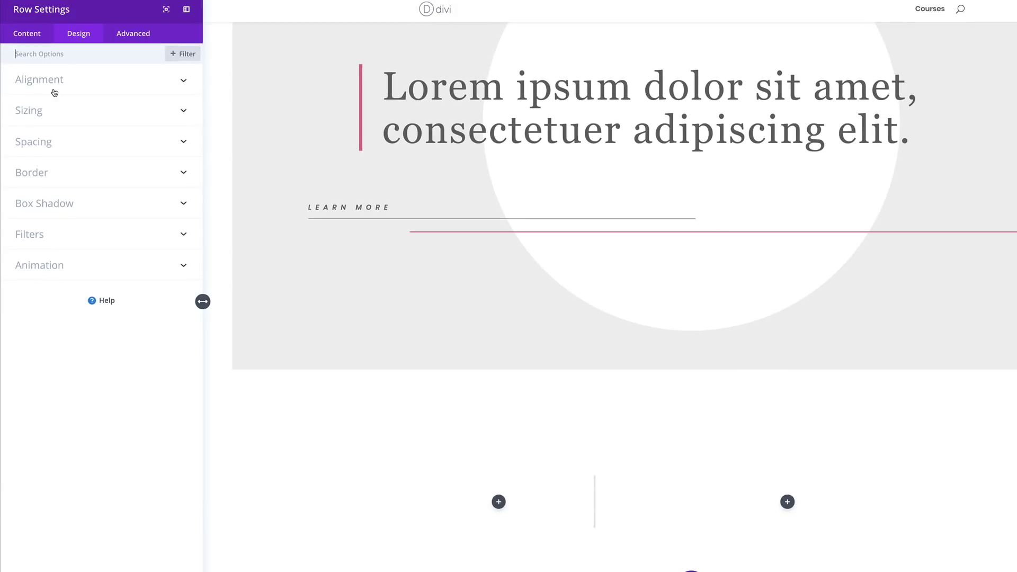
click(40, 112)
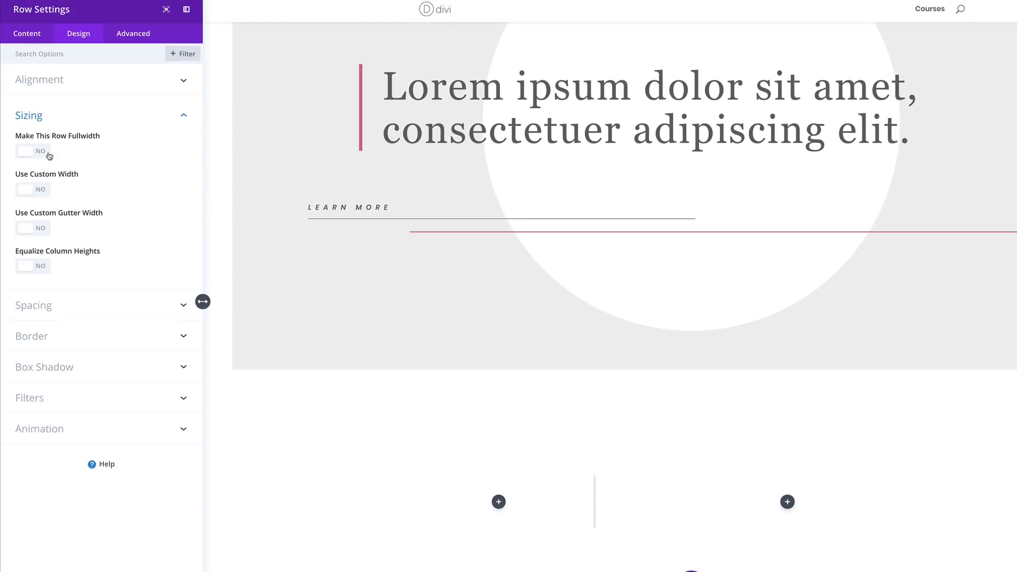
click(45, 153)
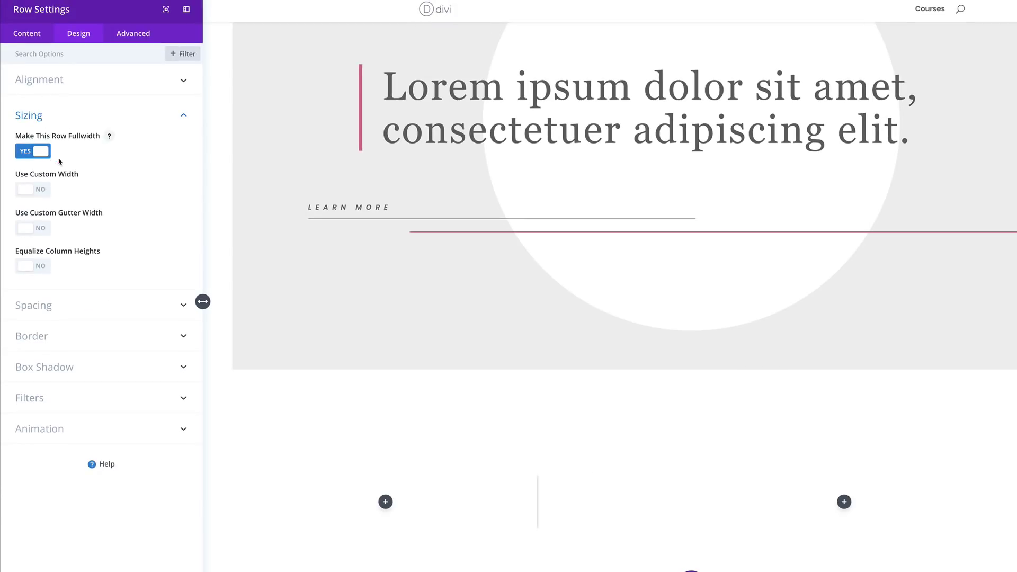
click(42, 229)
drag(81, 267, 50, 268)
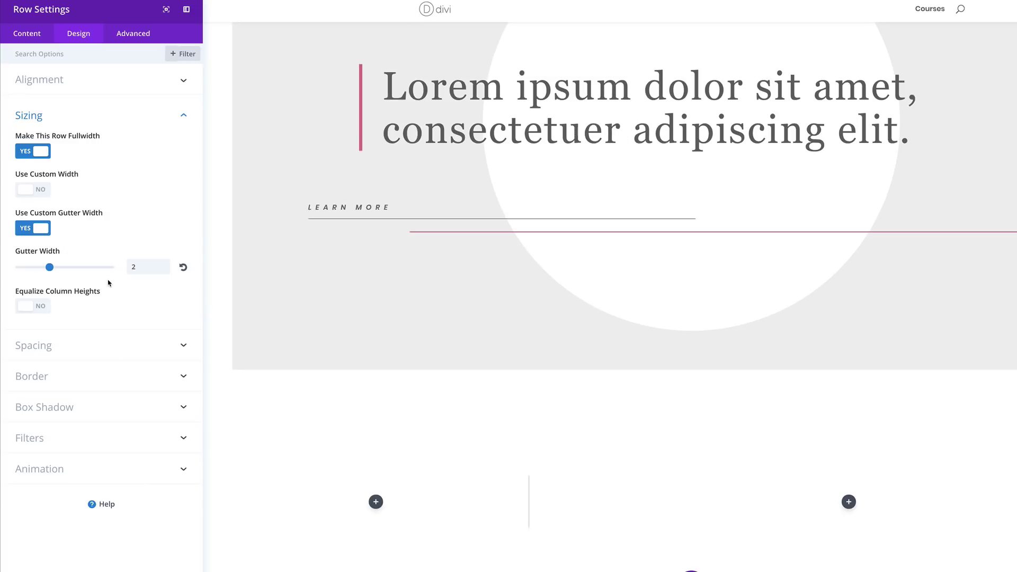
- Set the row's Column 2 left custom padding to 100px on desktop and 0px on smartphone, adjust it for tablet, and close the row settings
click(43, 351)
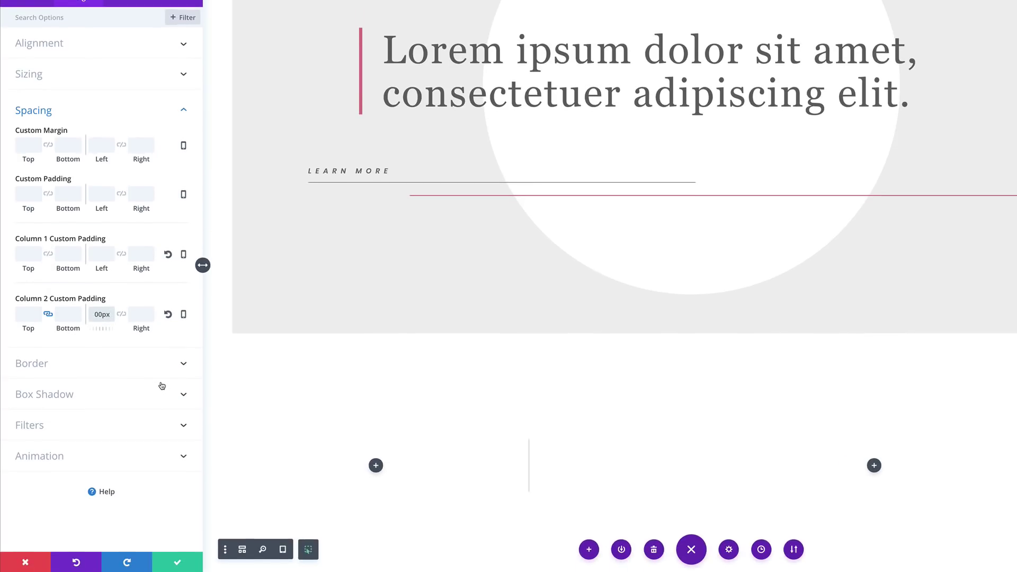
click(184, 317)
click(83, 321)
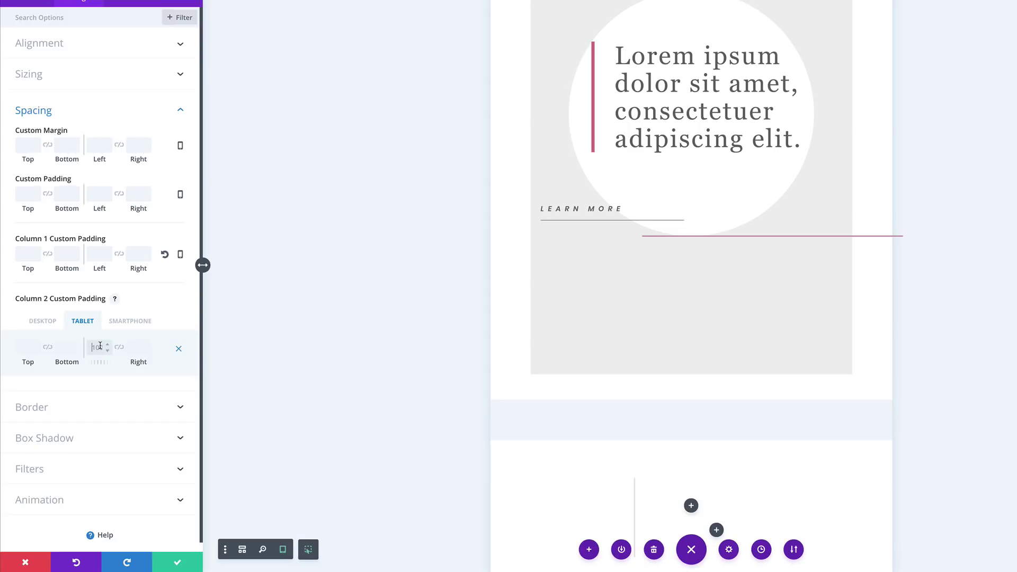
click(130, 321)
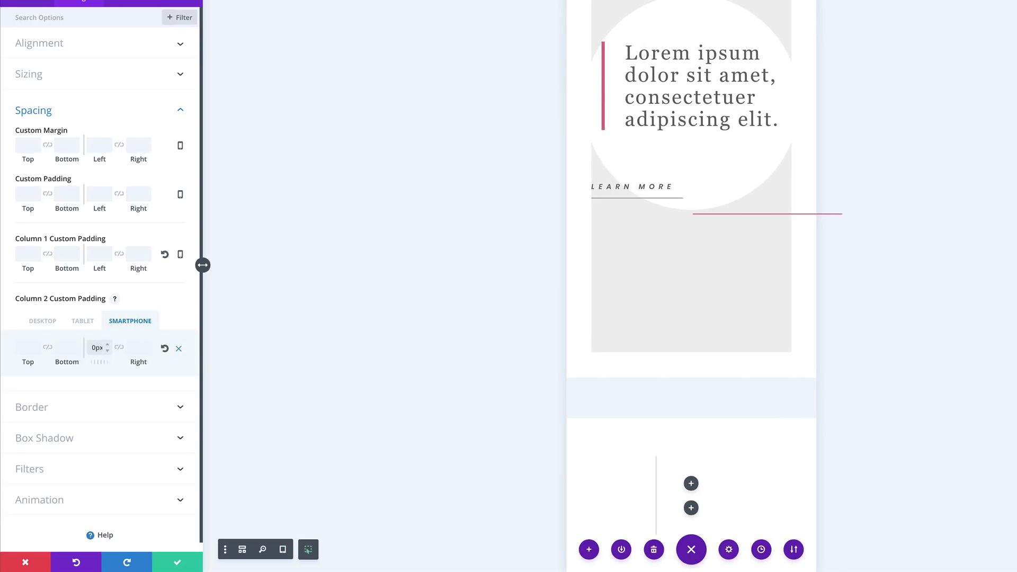
click(48, 321)
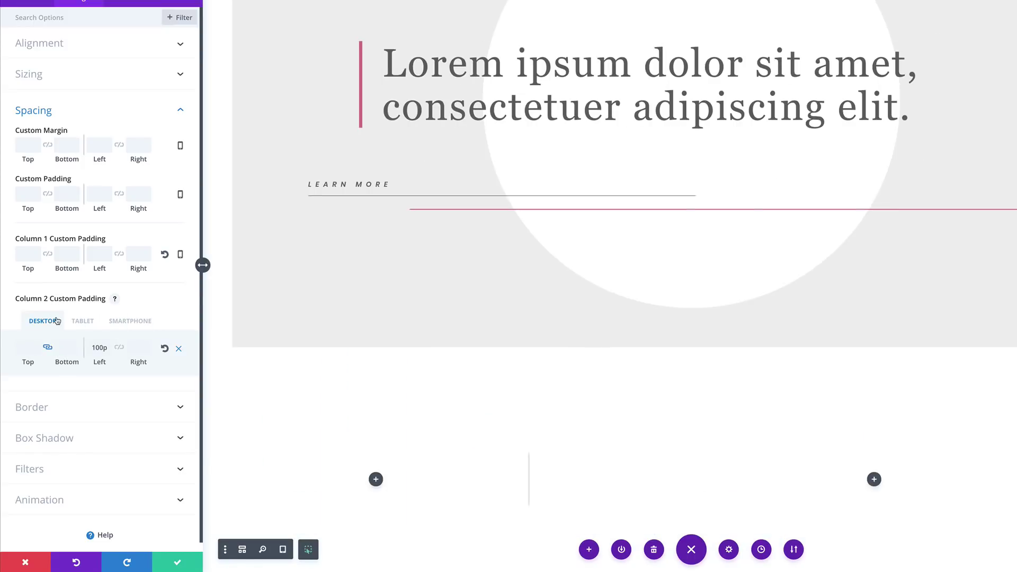
key(Escape)
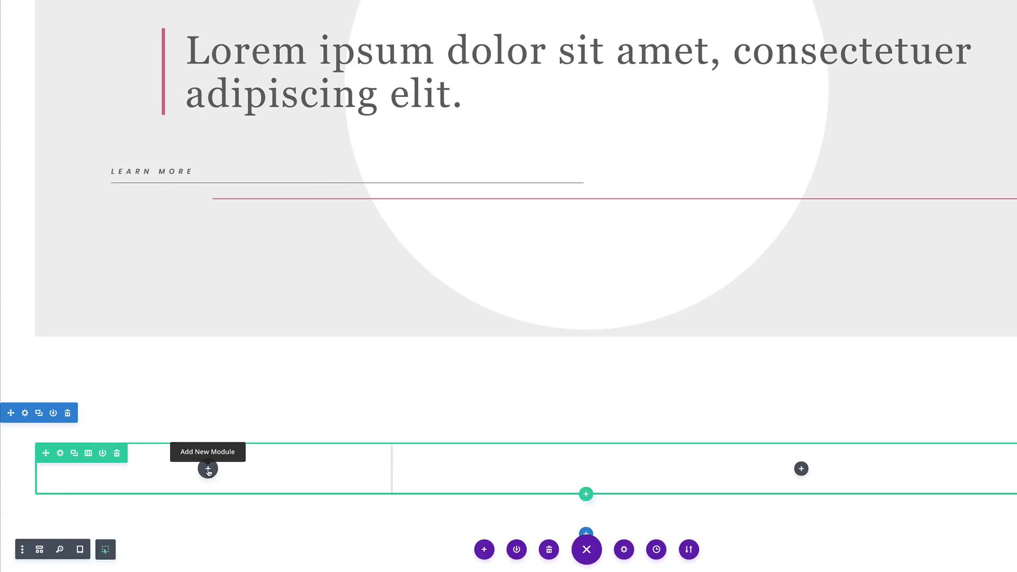
- Insert an Image module in the row's first column, using the handshake photo pexels-photo-1081228.jpeg from the media library
click(207, 469)
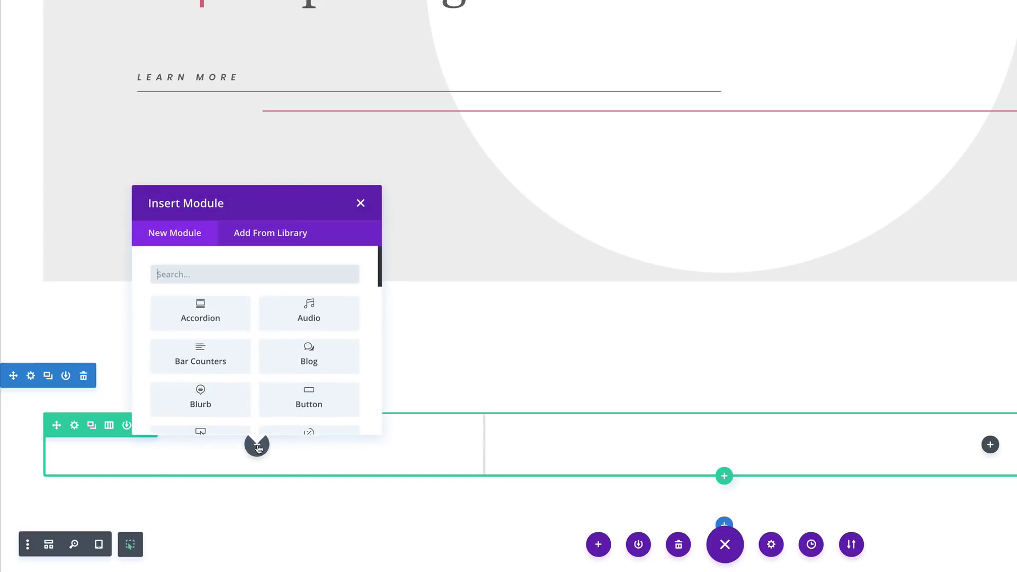
text(ima)
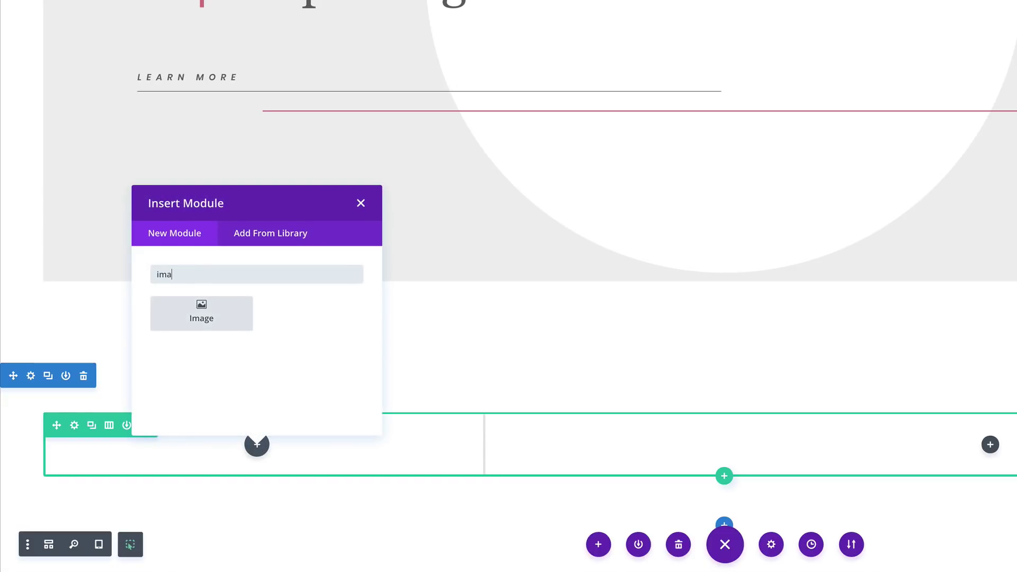
click(233, 309)
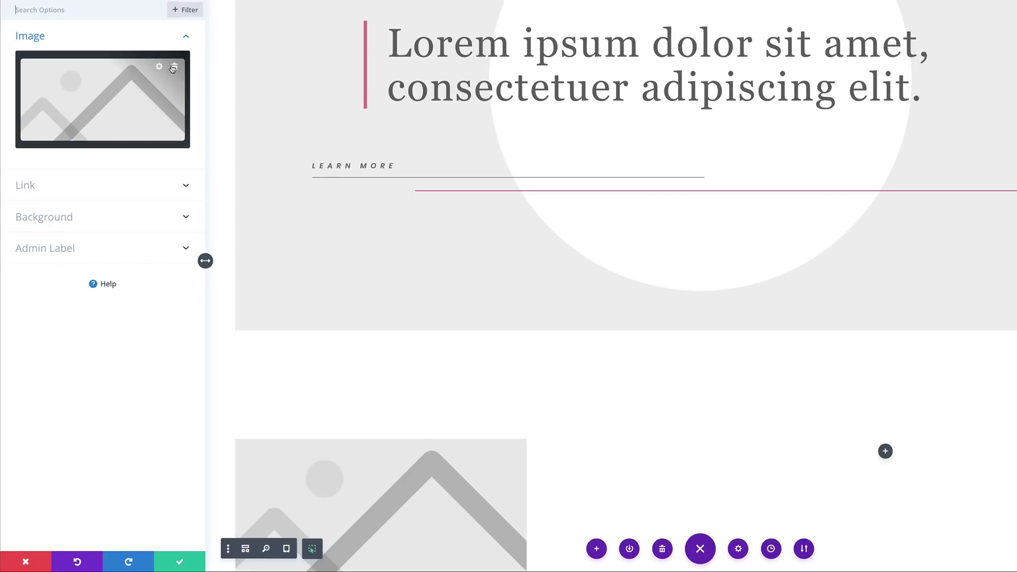
click(128, 89)
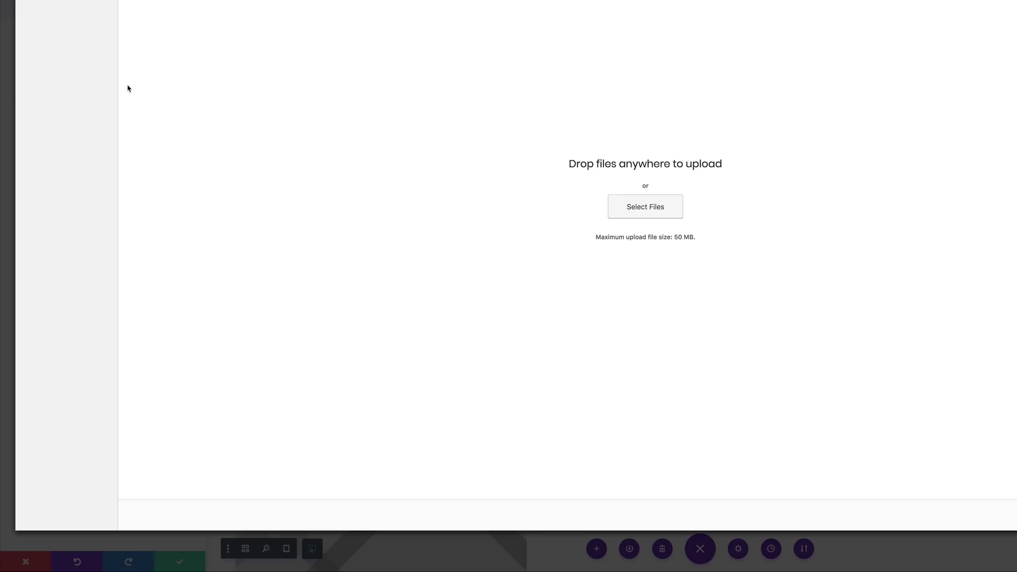
click(219, 36)
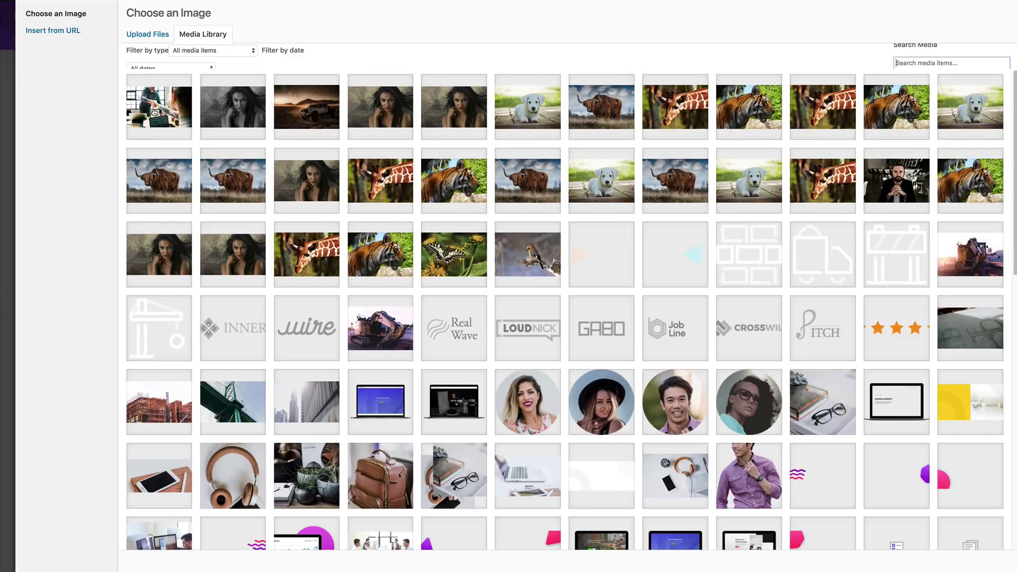
click(163, 106)
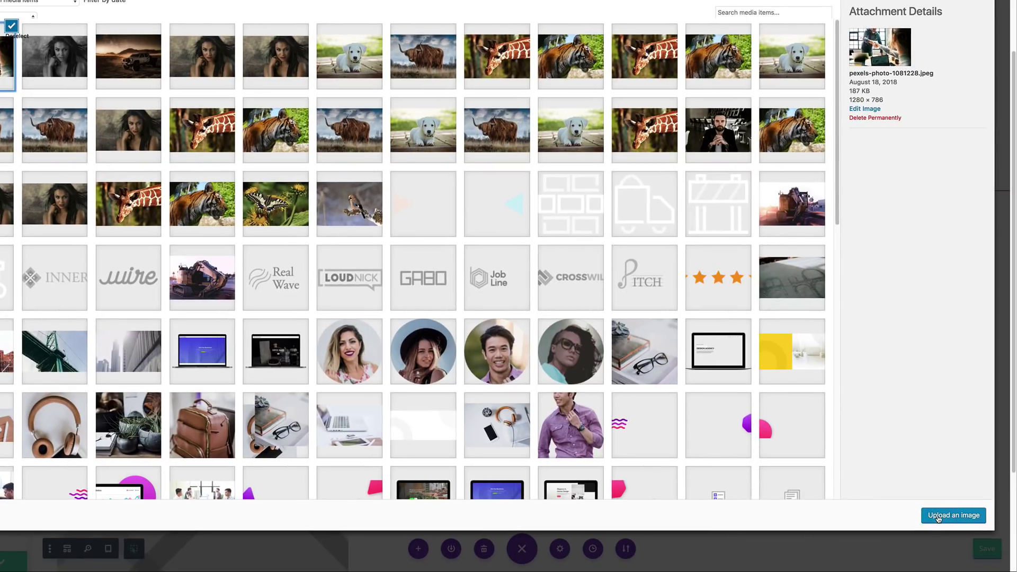
click(938, 515)
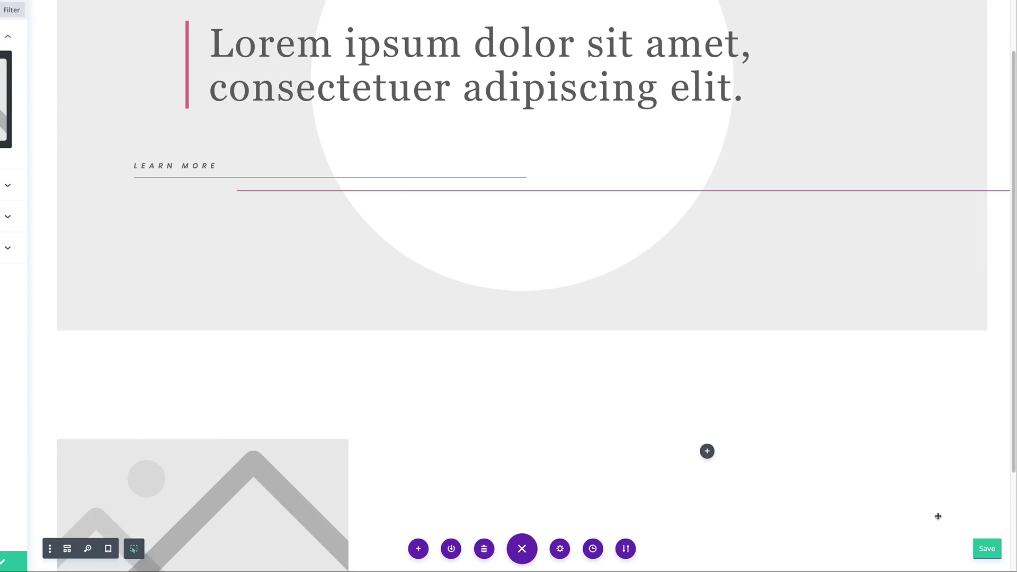
- Give the image a negative right custom margin so it extends past its column, and clear the settings search
scroll(346, 401, down, 3)
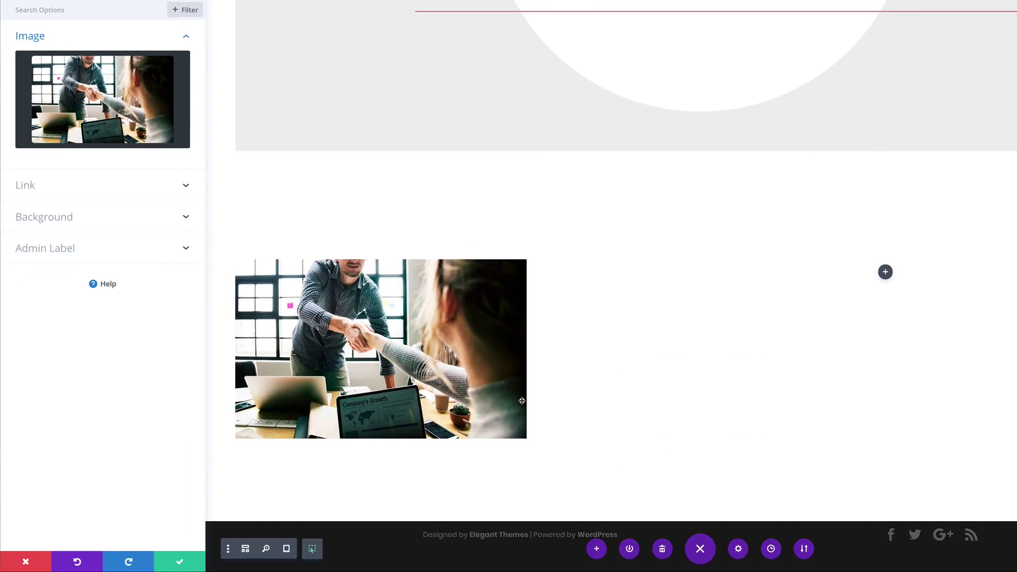
click(127, 1)
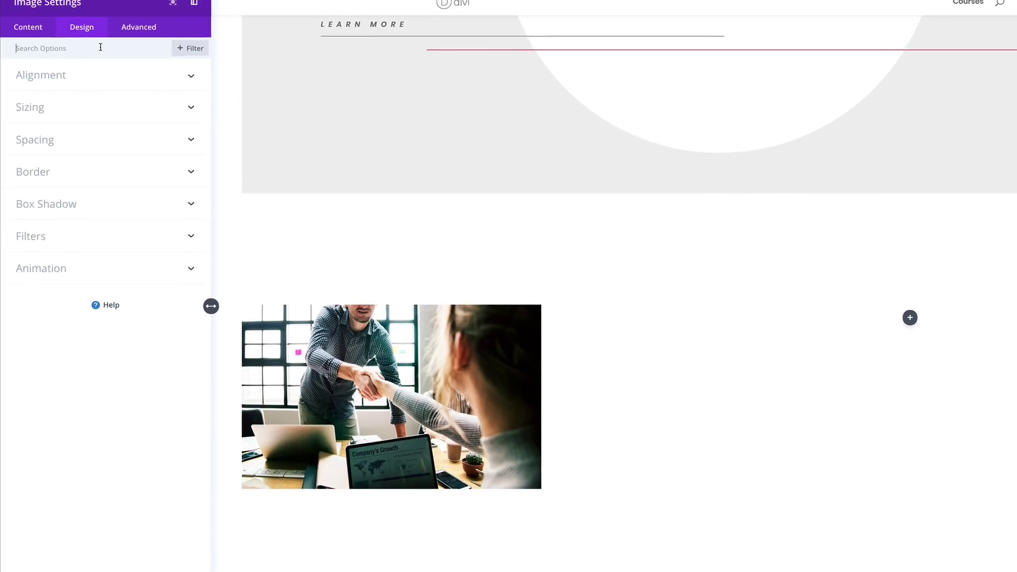
text(Marg)
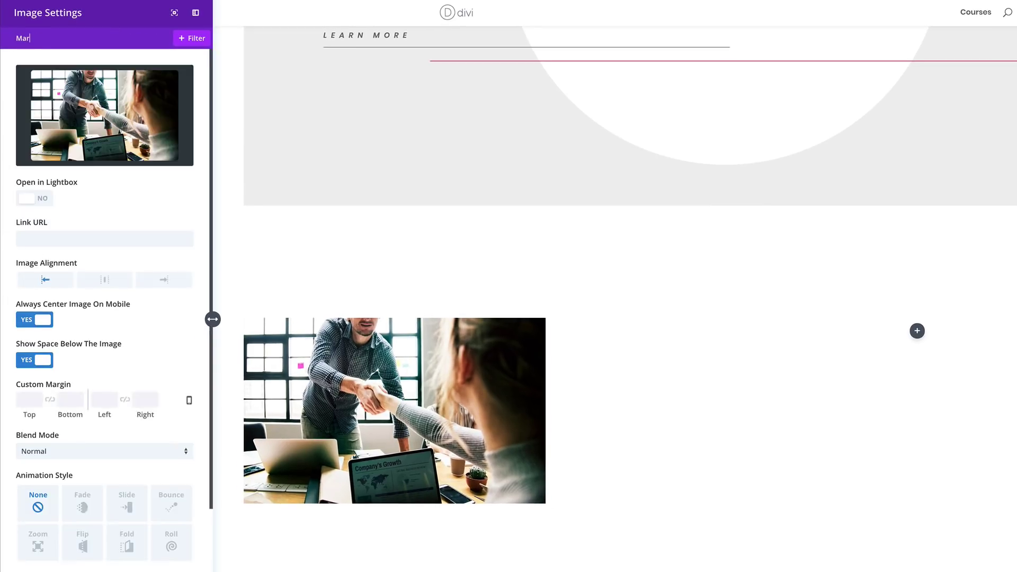
click(144, 87)
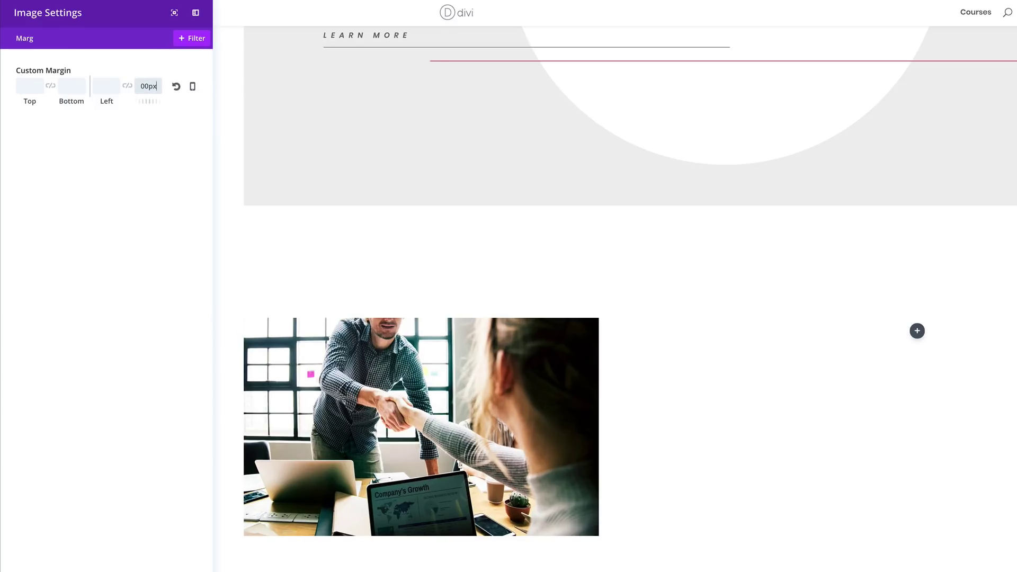
double_click(117, 37)
key(BackSpace)
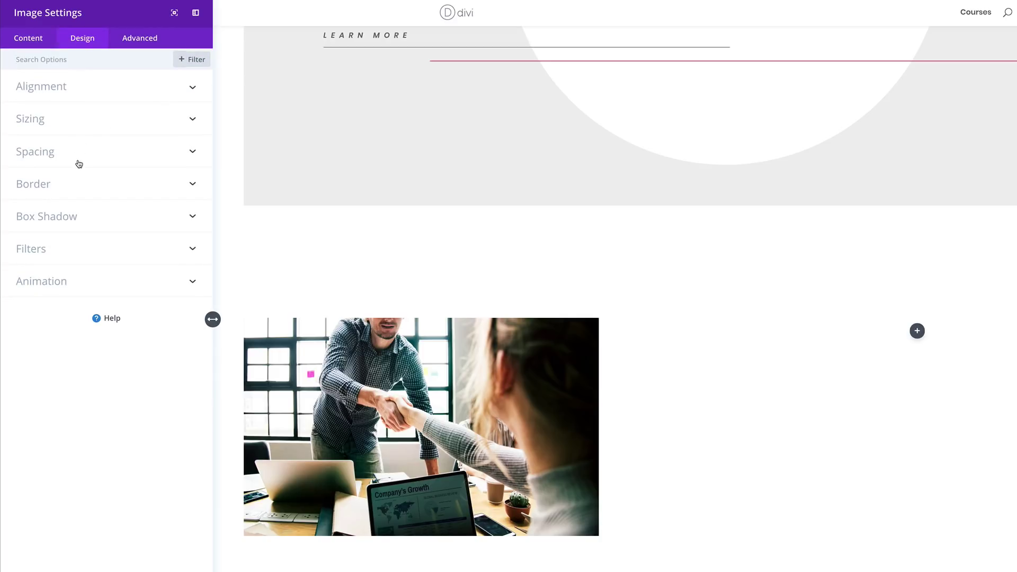
- Apply the solid all-around box shadow to the image with 100px horizontal position, 100px vertical position and -14px spread strength
click(73, 219)
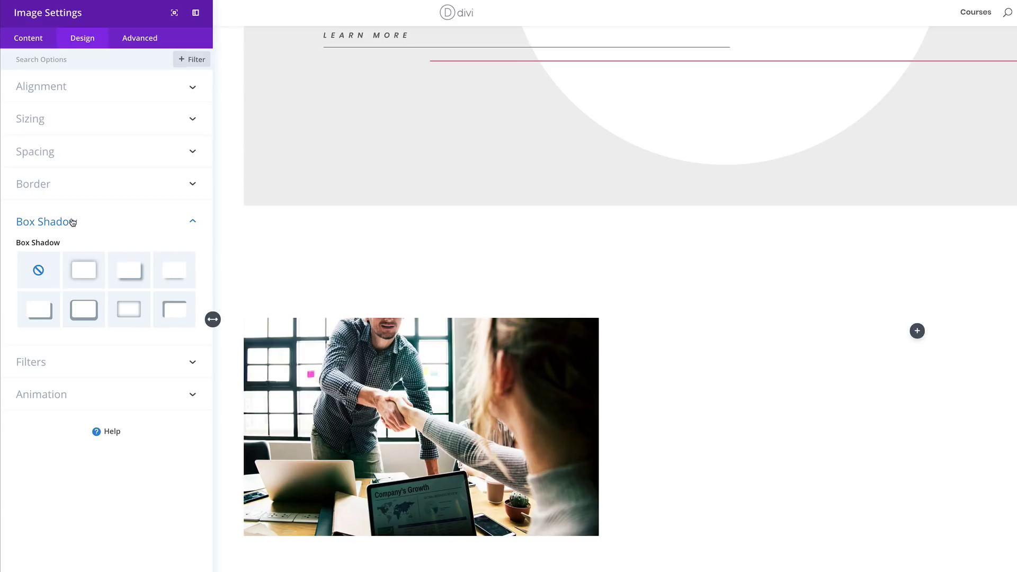
click(83, 310)
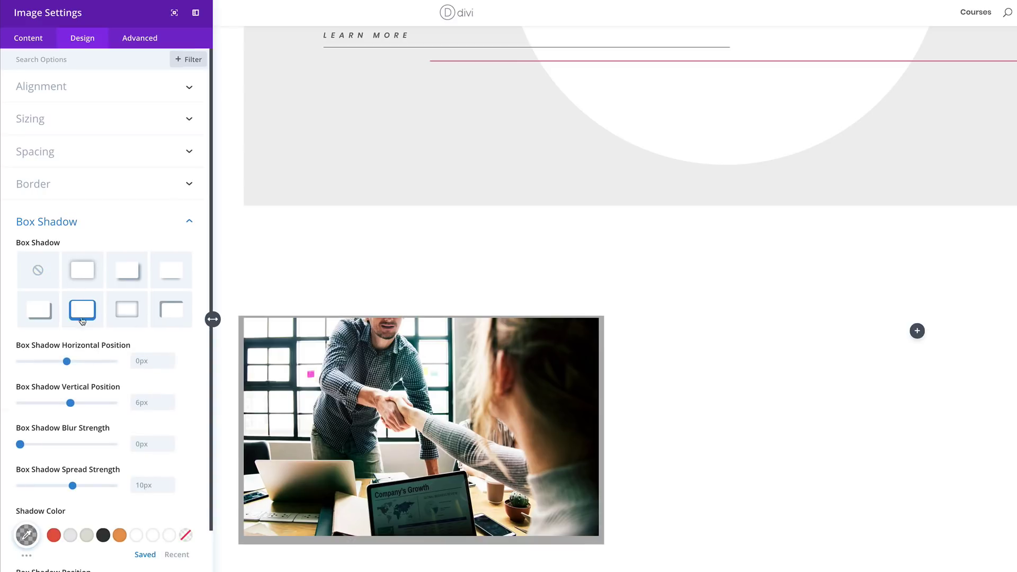
scroll(139, 344, down, 2)
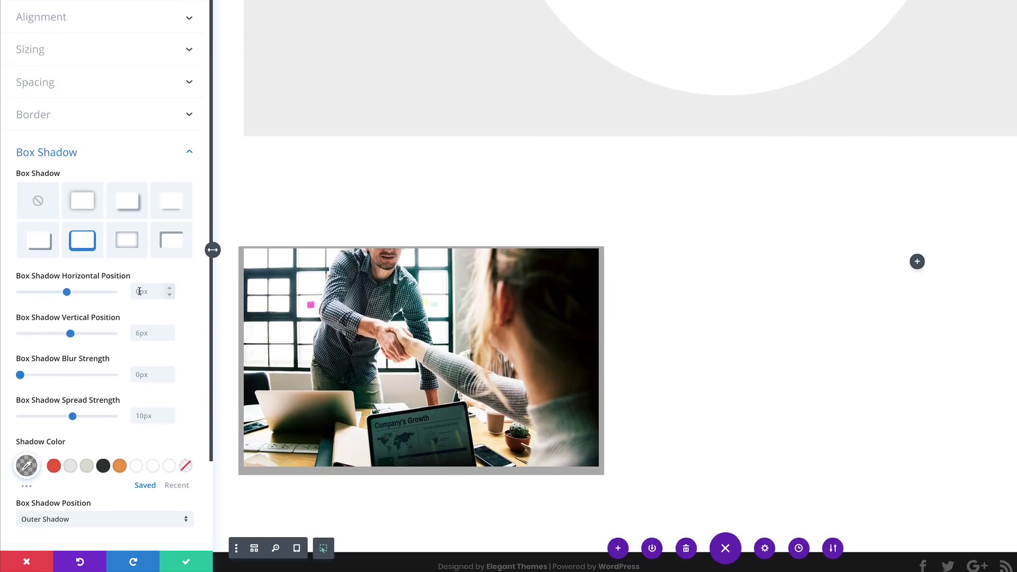
click(139, 290)
text(100px)
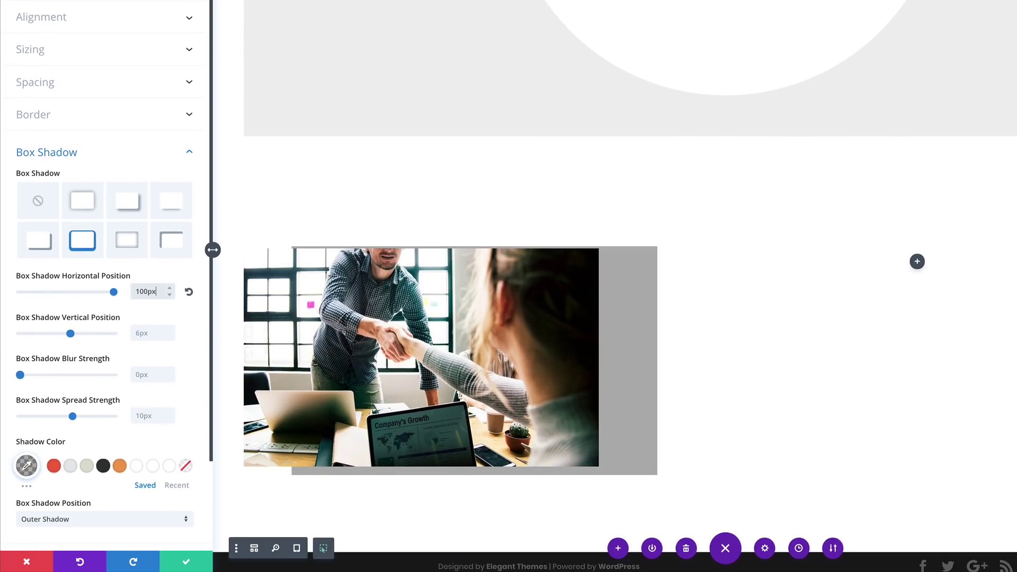
click(147, 335)
text(1)
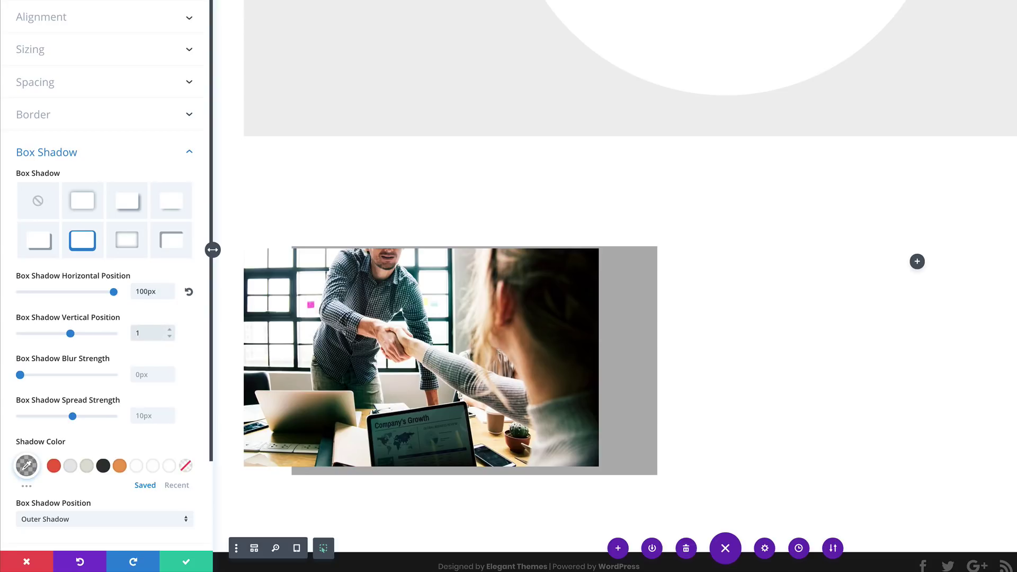
text(00px)
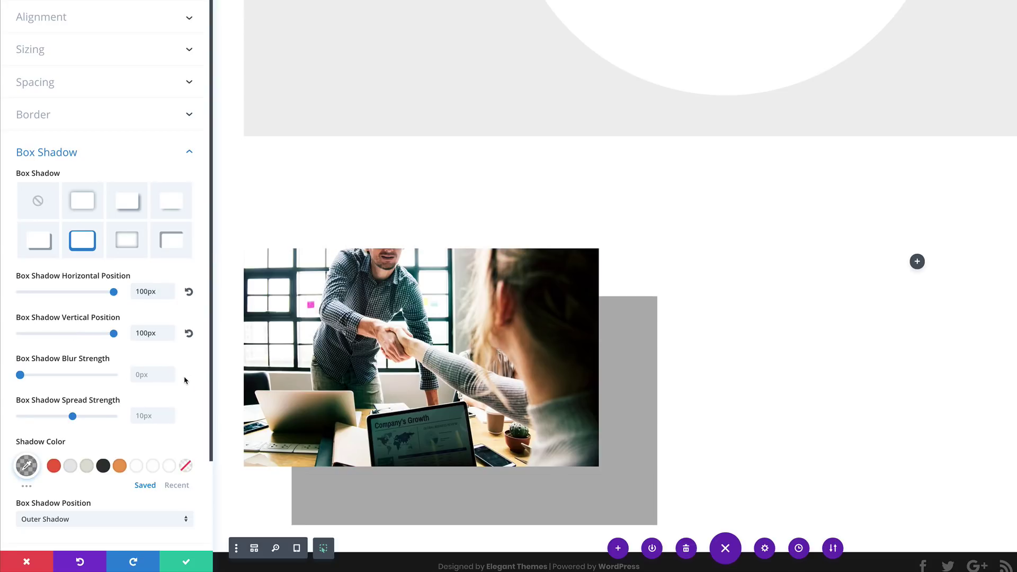
scroll(164, 387, down, 1)
click(146, 392)
text(-14px)
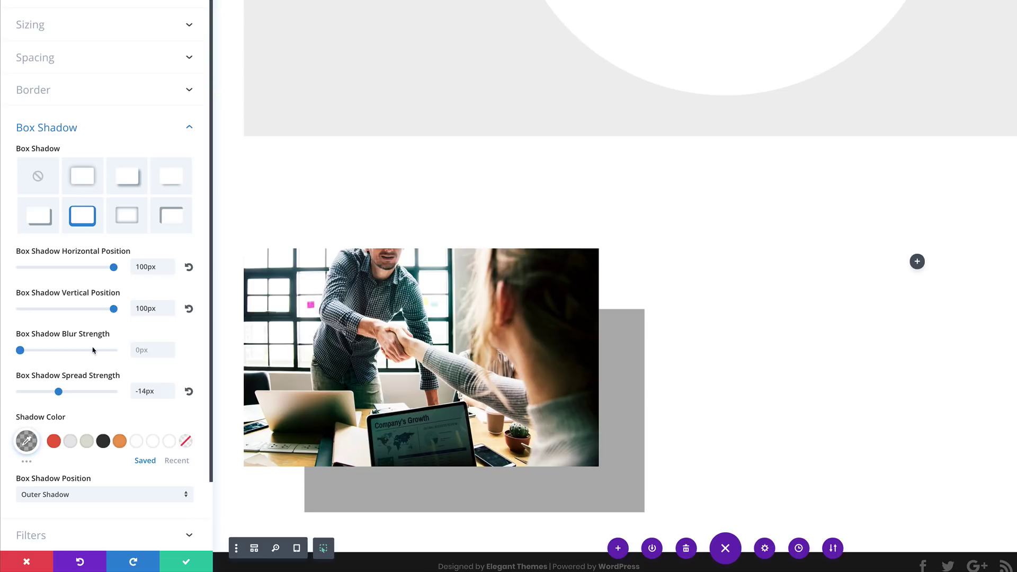
- Make the image's shadow color fully opaque #efefef and save the image settings
scroll(32, 433, down, 1)
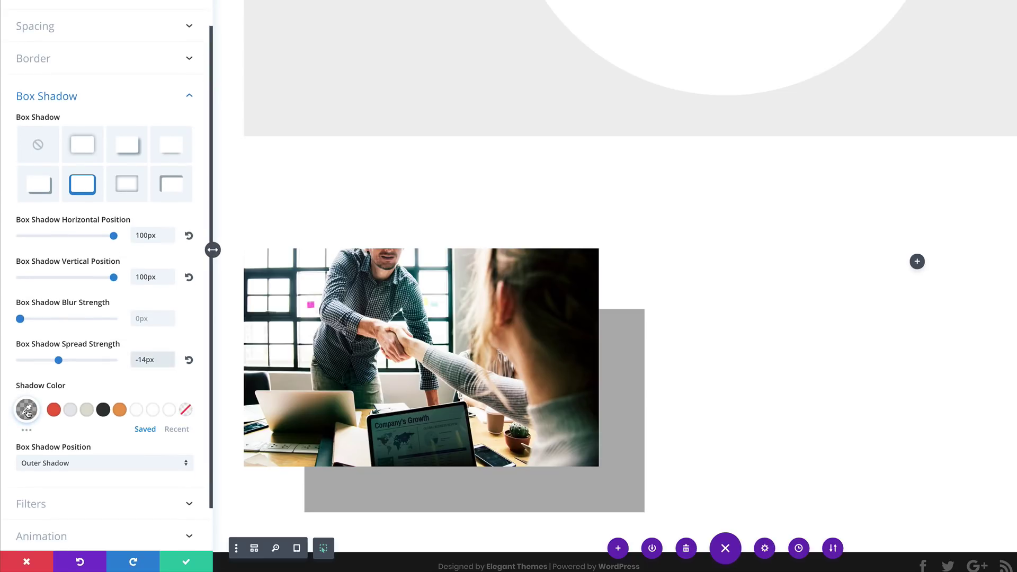
click(28, 410)
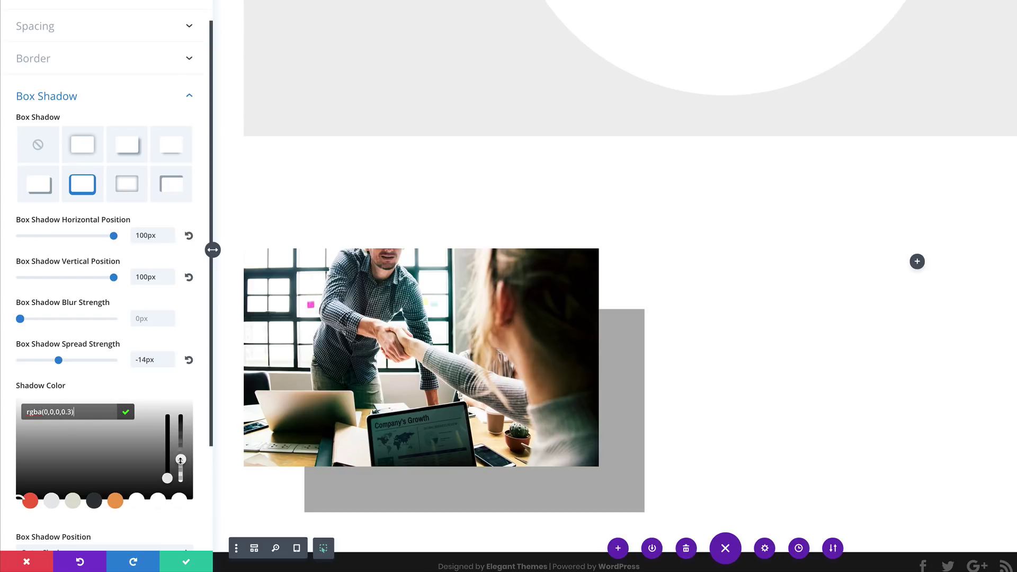
drag(180, 461, 185, 402)
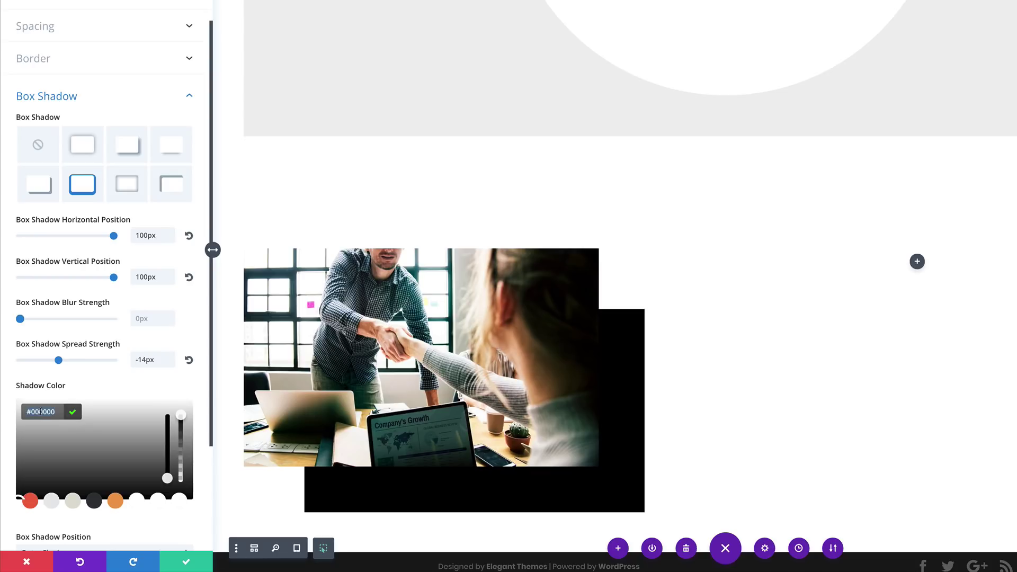
text(#efefef)
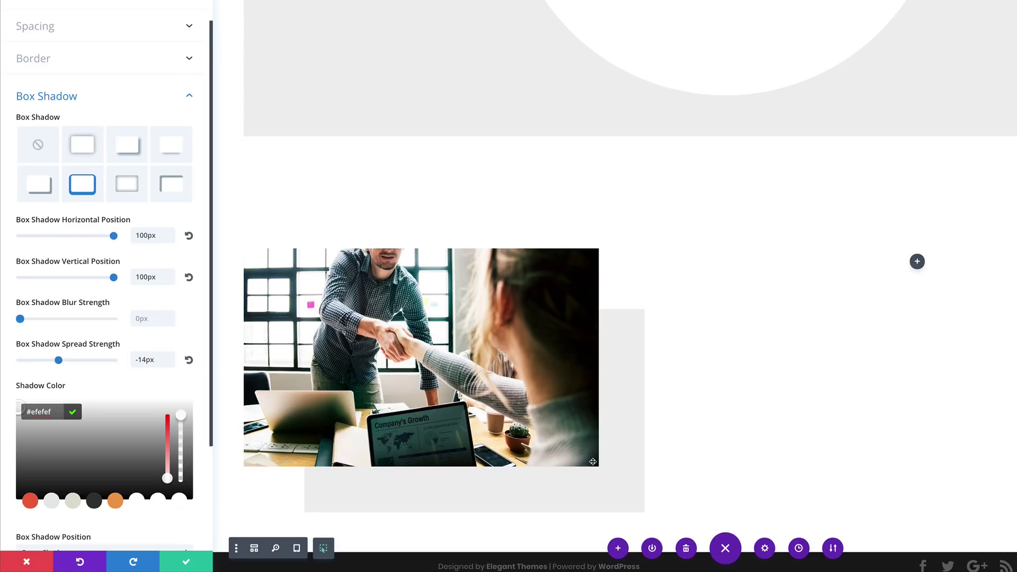
scroll(738, 381, down, 1)
click(186, 562)
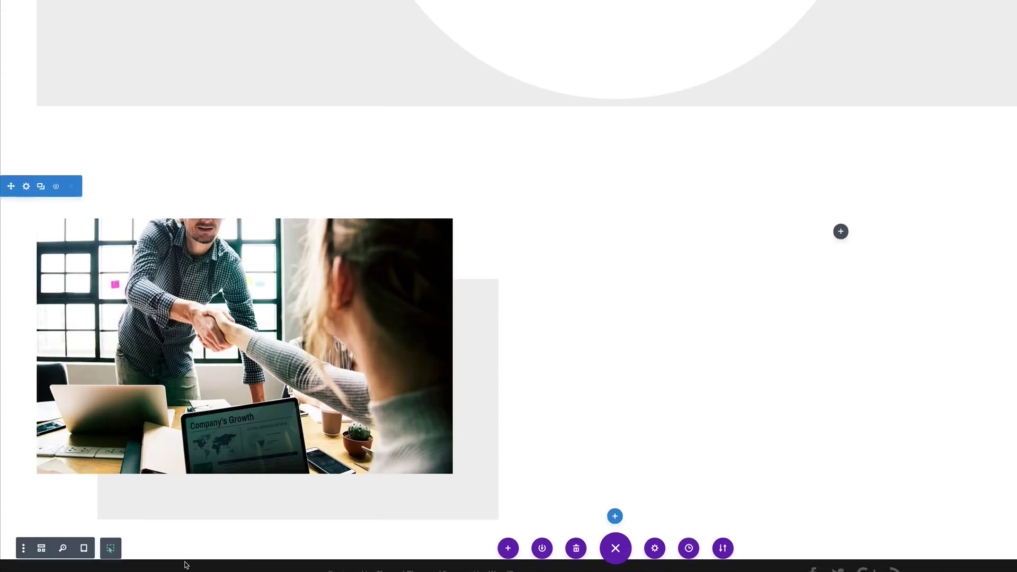
- Duplicate the hero's LEARN MORE text module and move the copy below the handshake image in the first column
scroll(229, 144, up, 5)
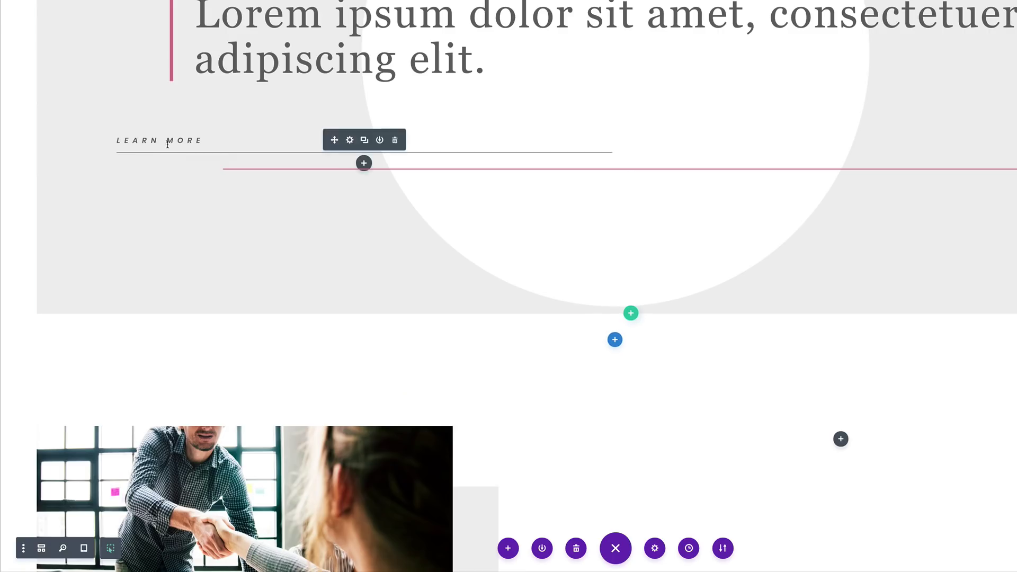
click(364, 141)
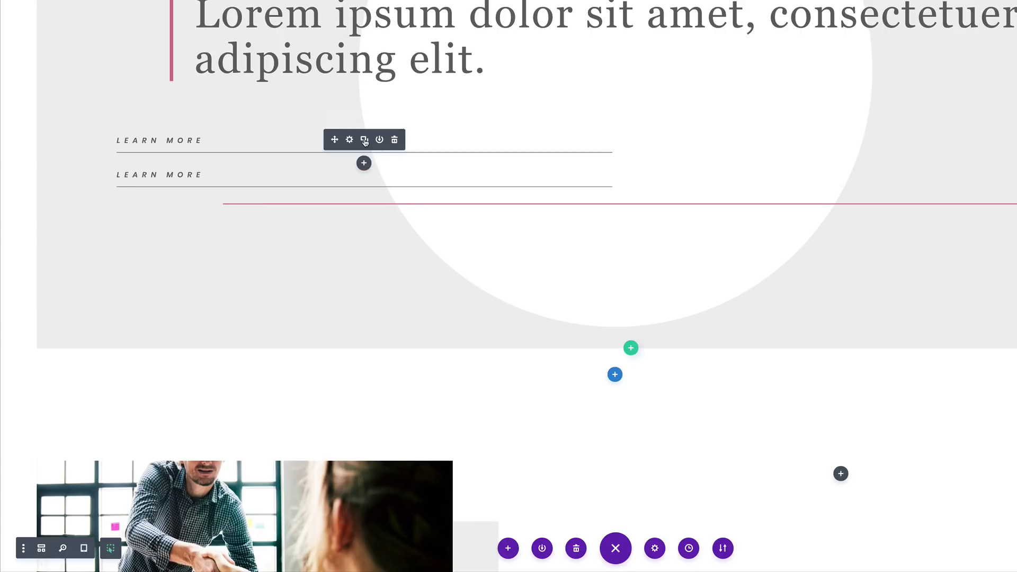
scroll(299, 251, down, 3)
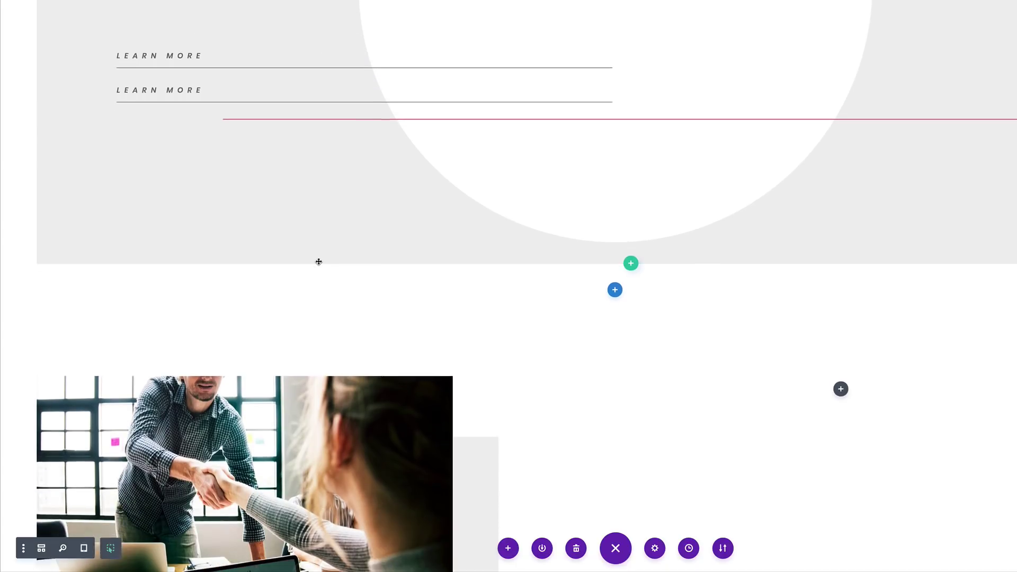
drag(335, 37, 177, 514)
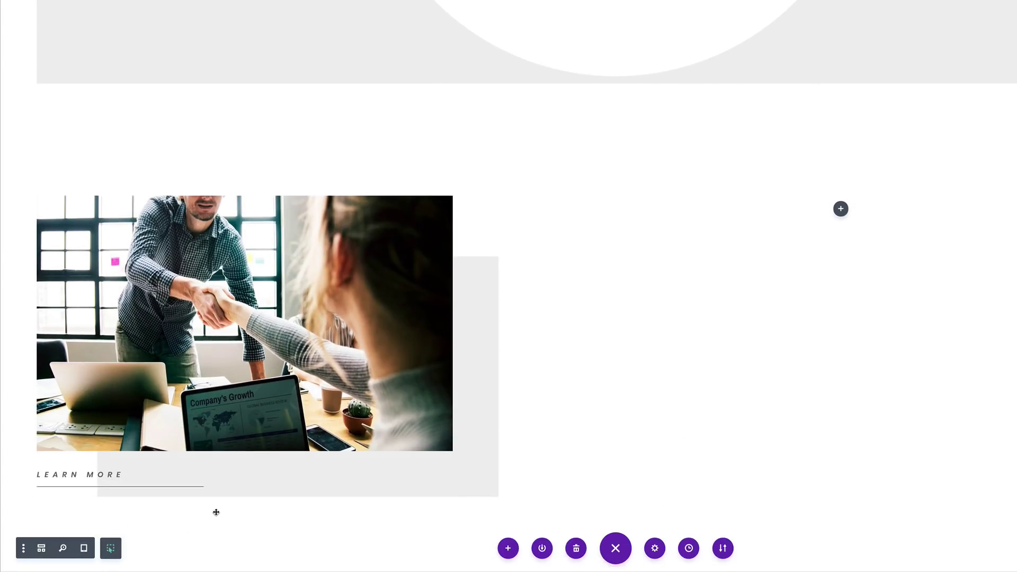
scroll(206, 477, down, 1)
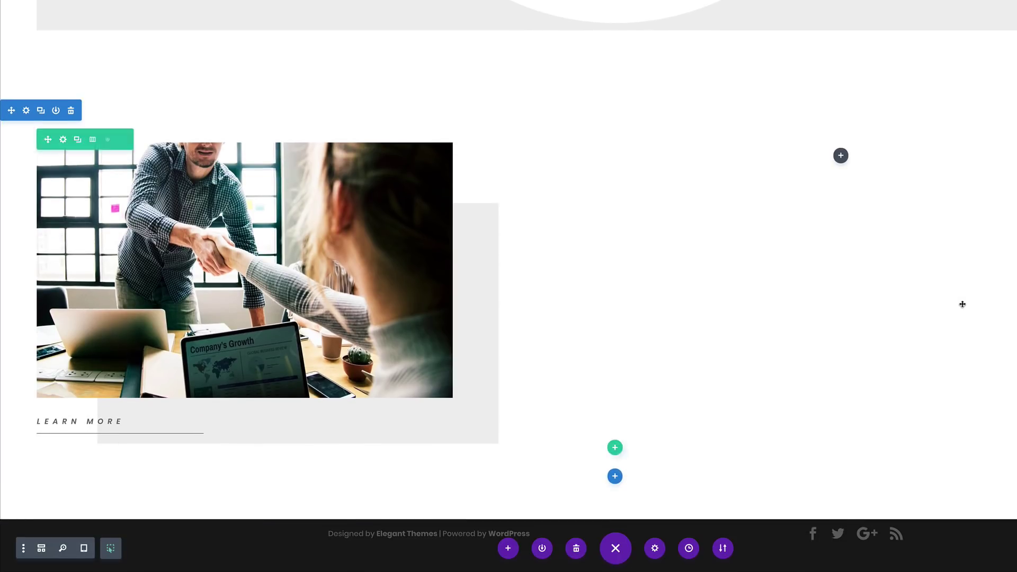
- Copy the hero's "Your content goes here" text module into the empty second column of the image row
scroll(745, 185, up, 9)
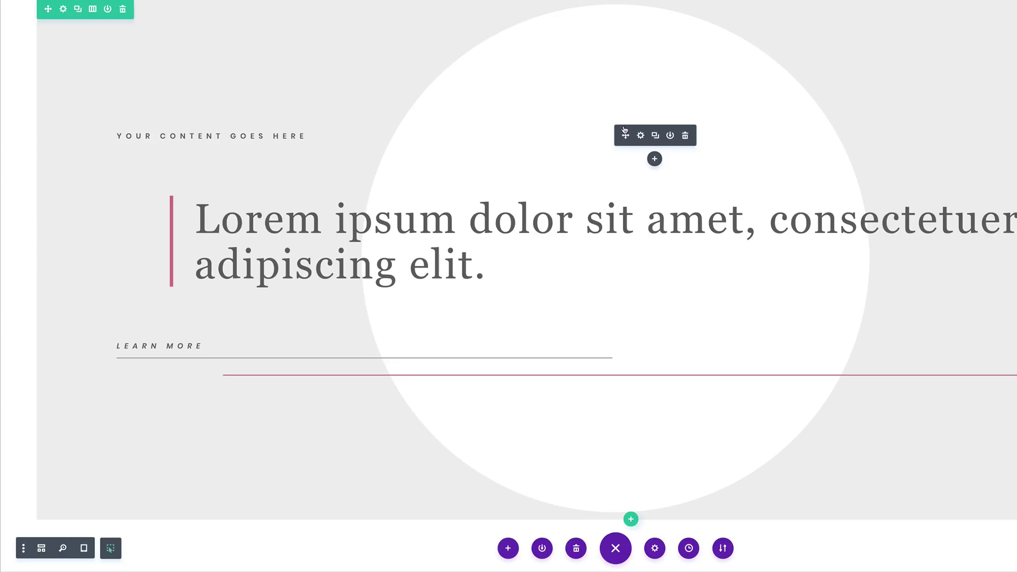
click(650, 144)
scroll(831, 284, down, 5)
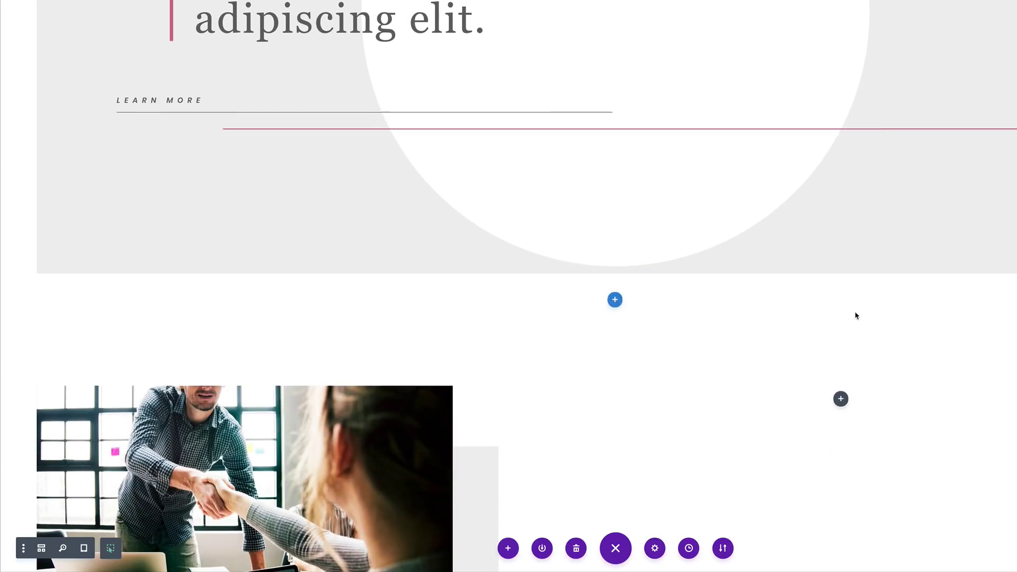
click(845, 406)
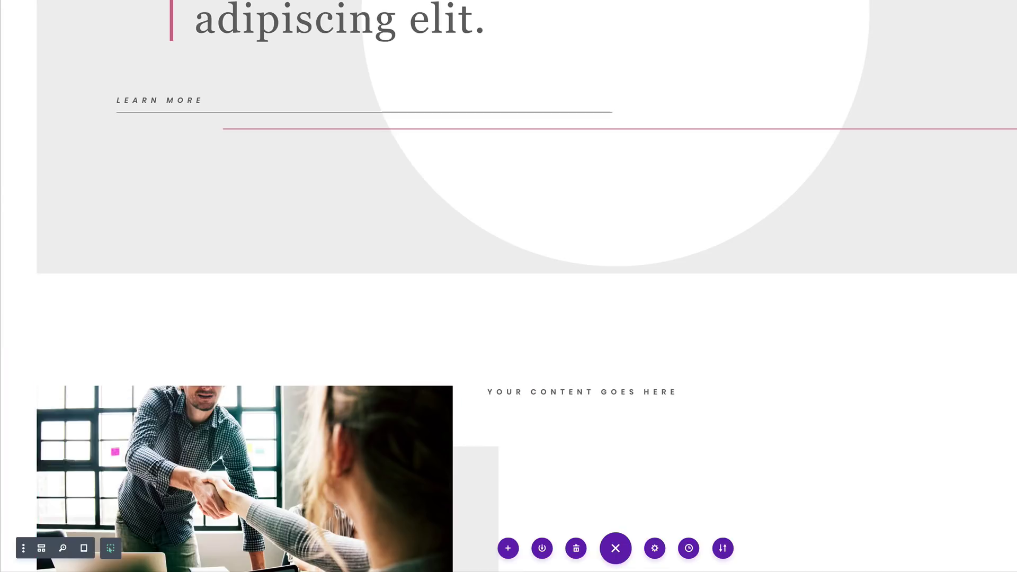
scroll(706, 371, down, 1)
drag(624, 182, 990, 365)
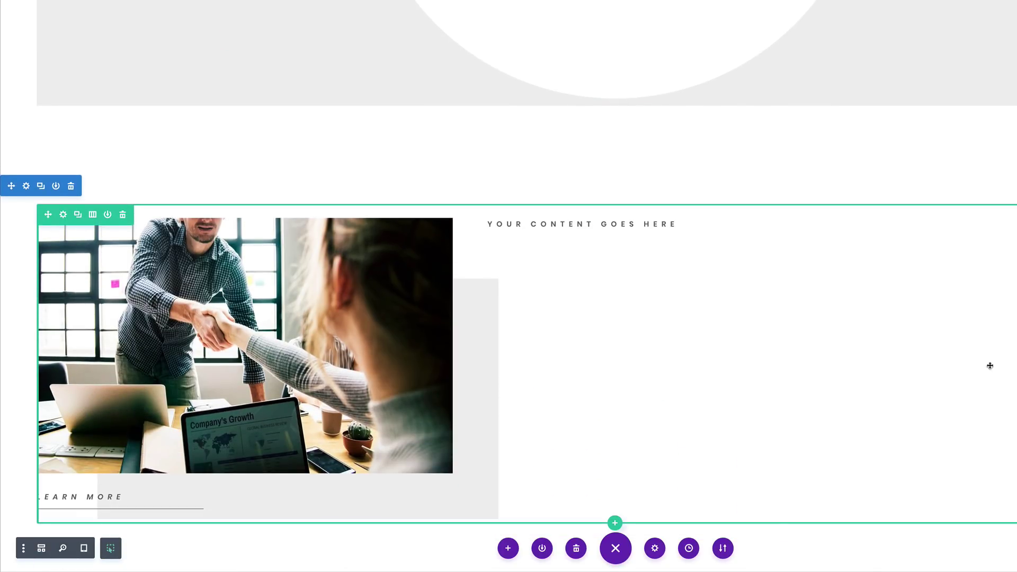
- Copy the hero's large quote text below the second column's small label and shorten its content to "Lorem ipsum dolor"
scroll(967, 255, up, 8)
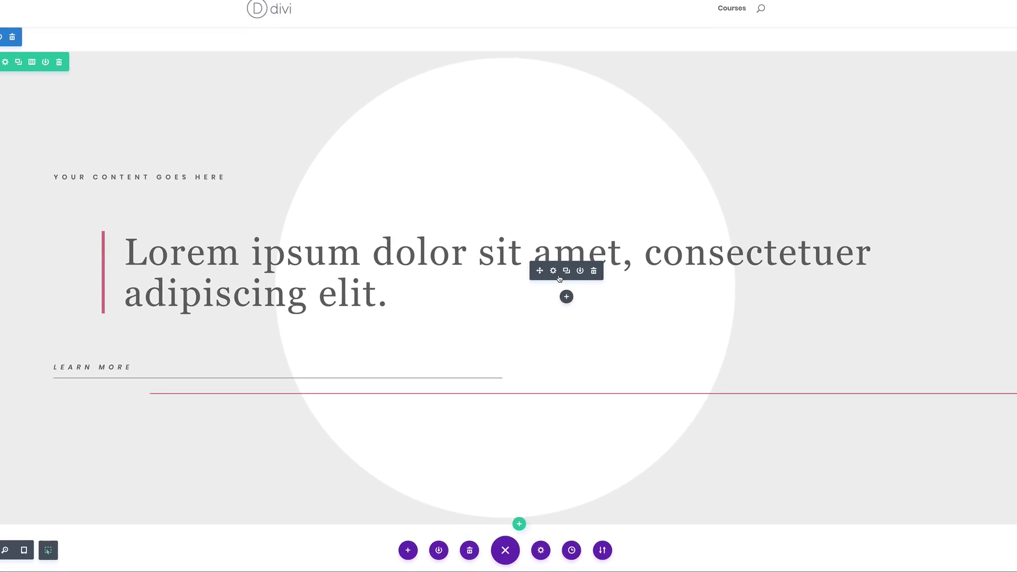
scroll(742, 356, down, 9)
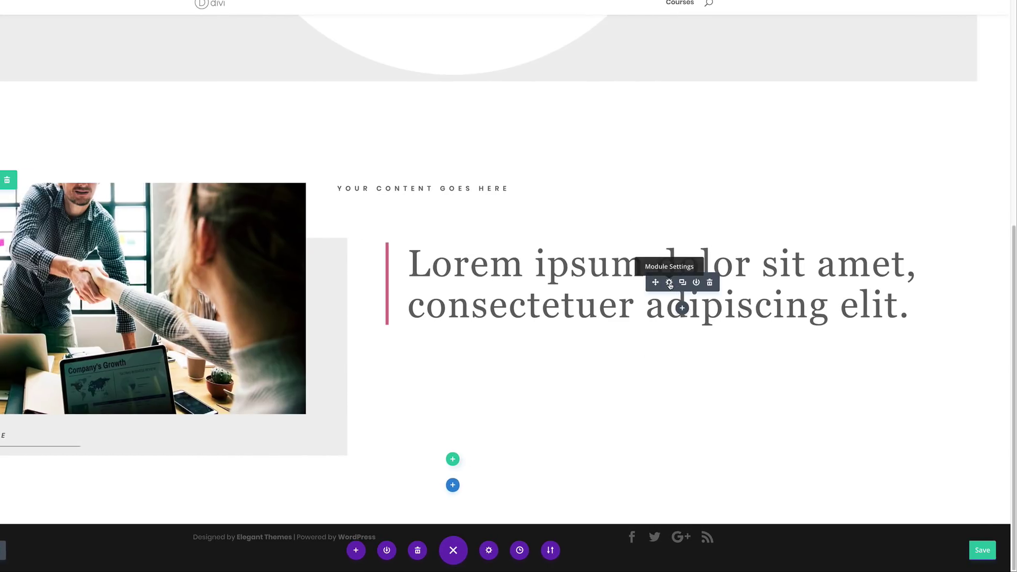
click(669, 283)
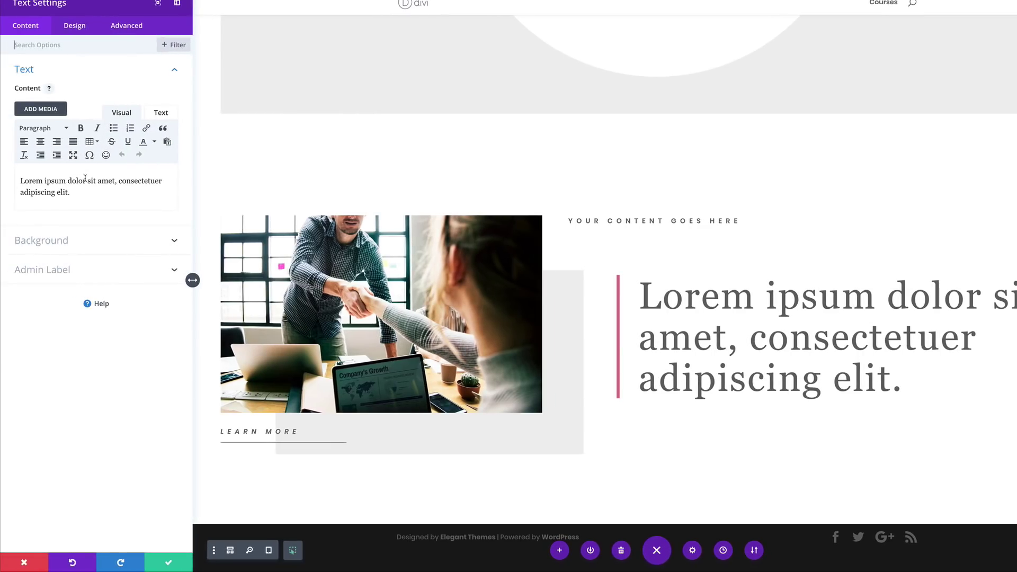
drag(87, 181, 147, 198)
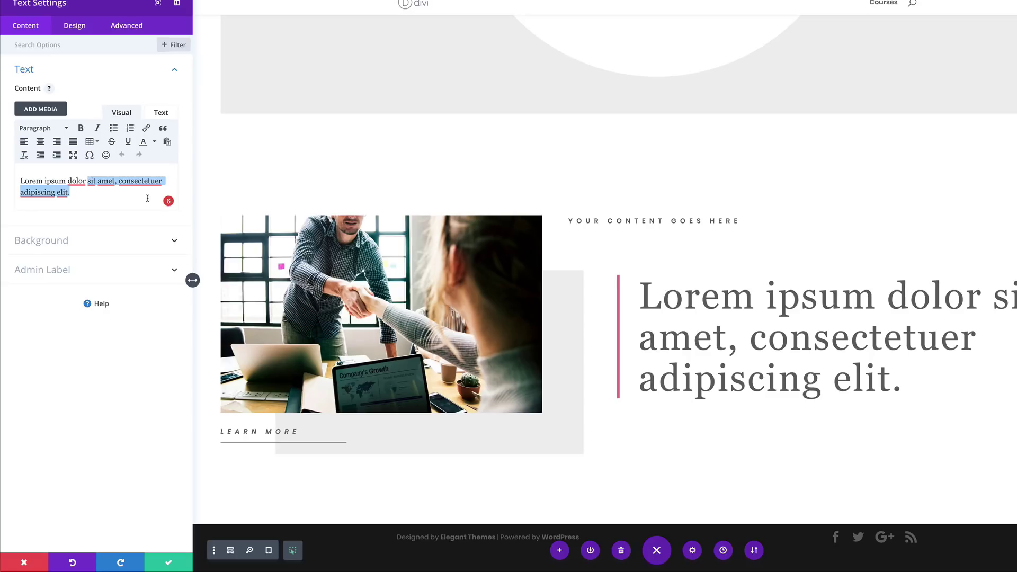
key(BackSpace)
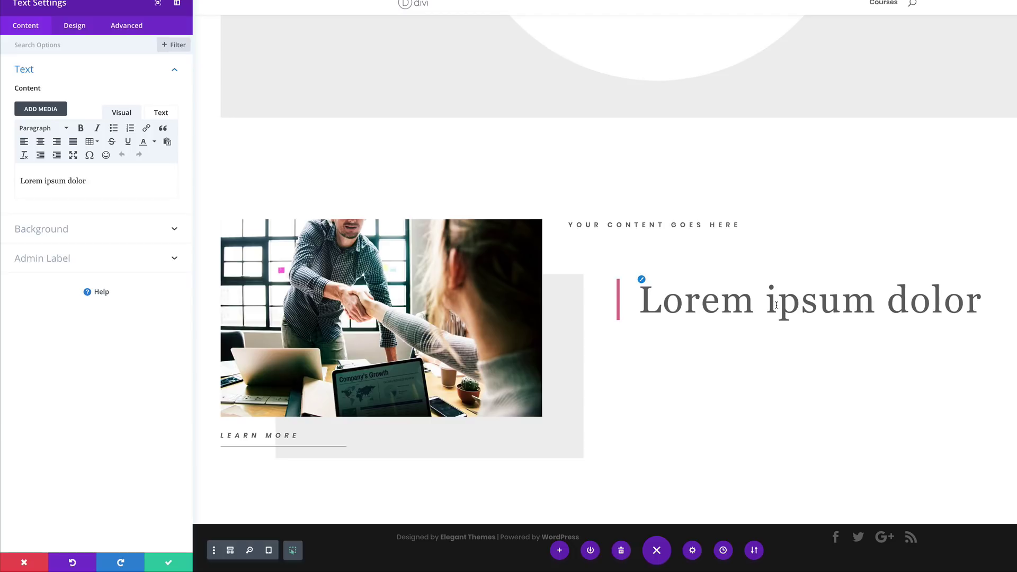
- Format the copied "Lorem ipsum dolor" text as Heading 2
drag(95, 181, 20, 181)
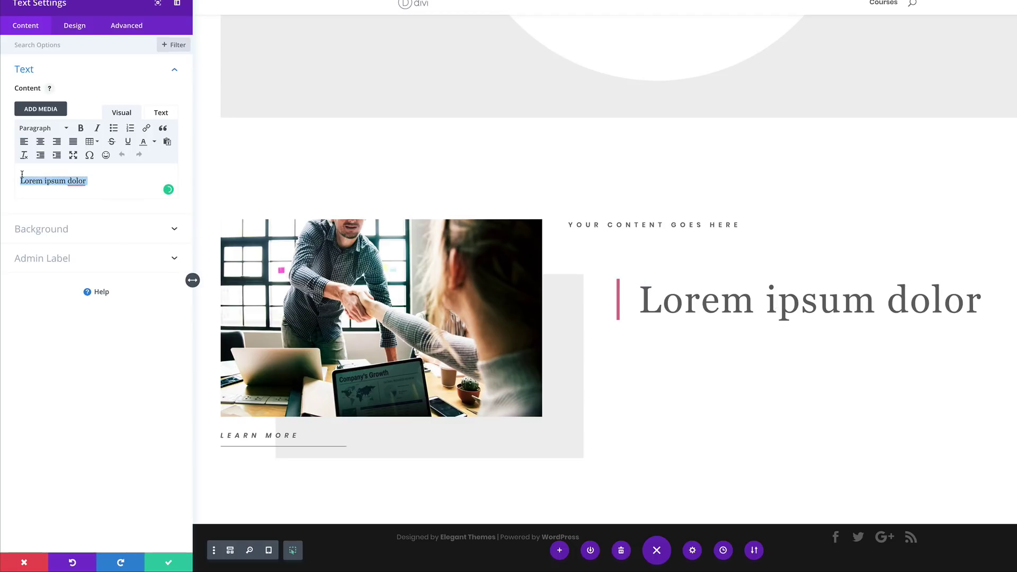
click(20, 180)
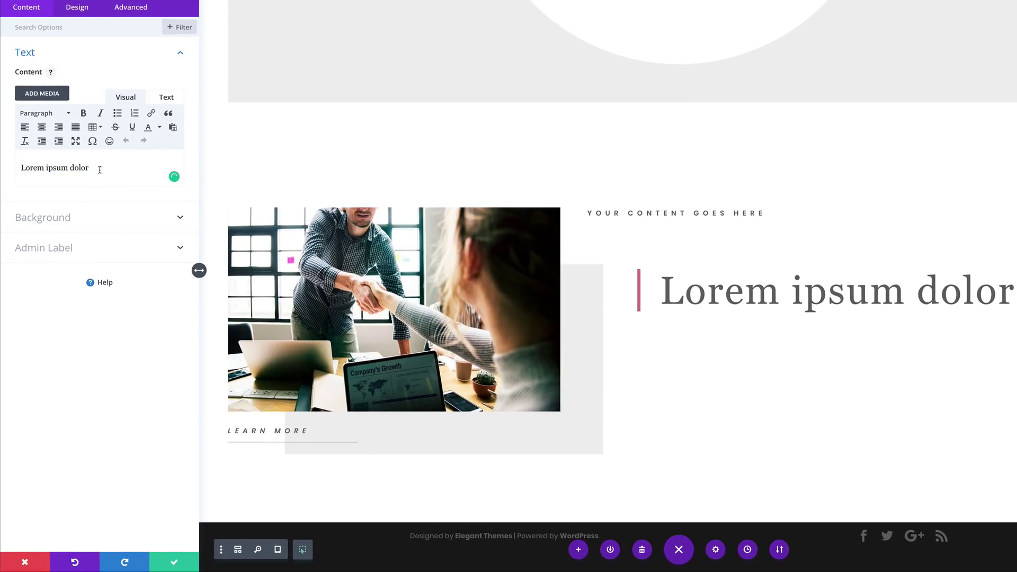
drag(100, 169, 20, 168)
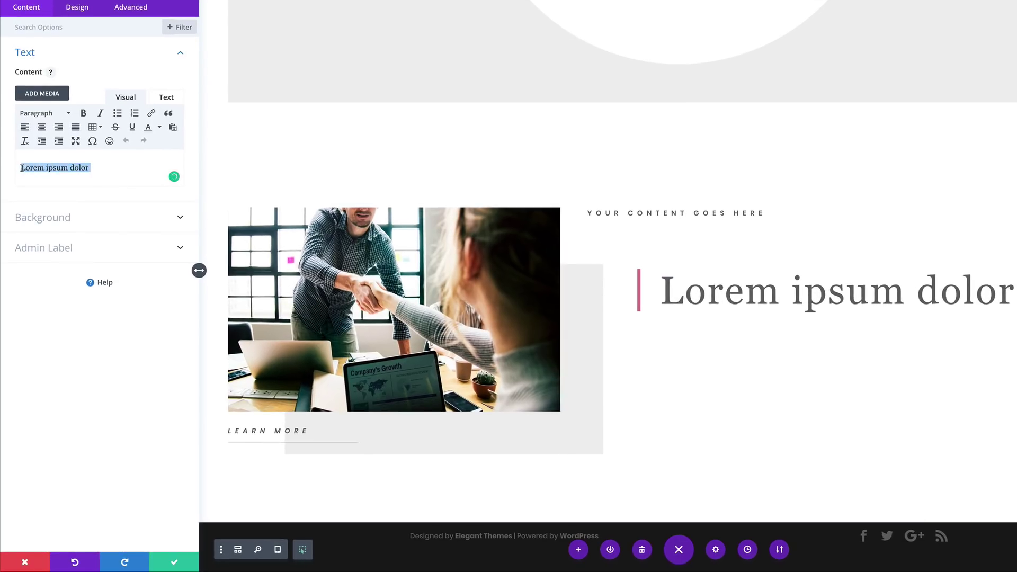
click(67, 113)
click(65, 173)
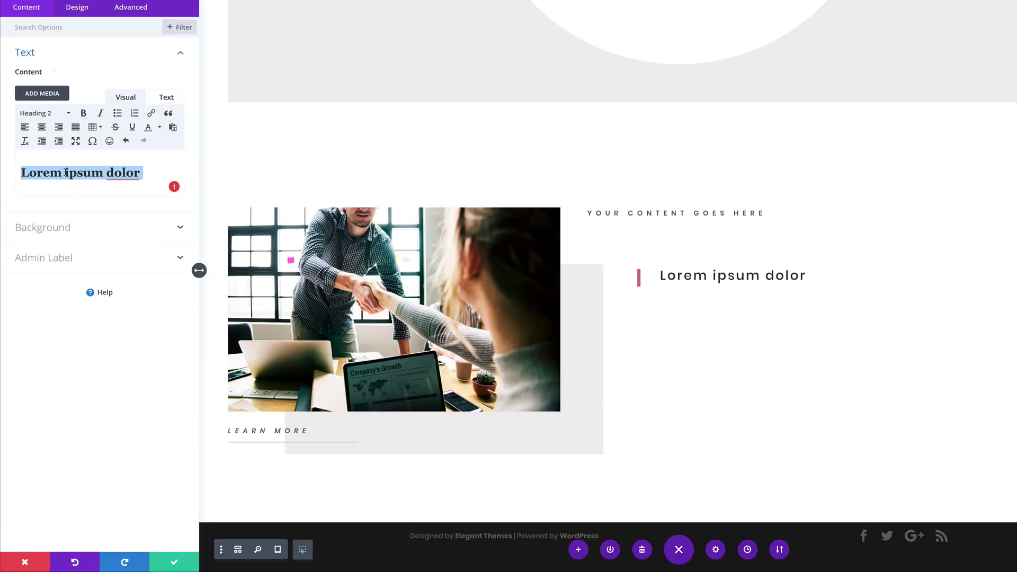
- Set the text module's Heading 2 font to Georgia and its text color to #666666
click(79, 9)
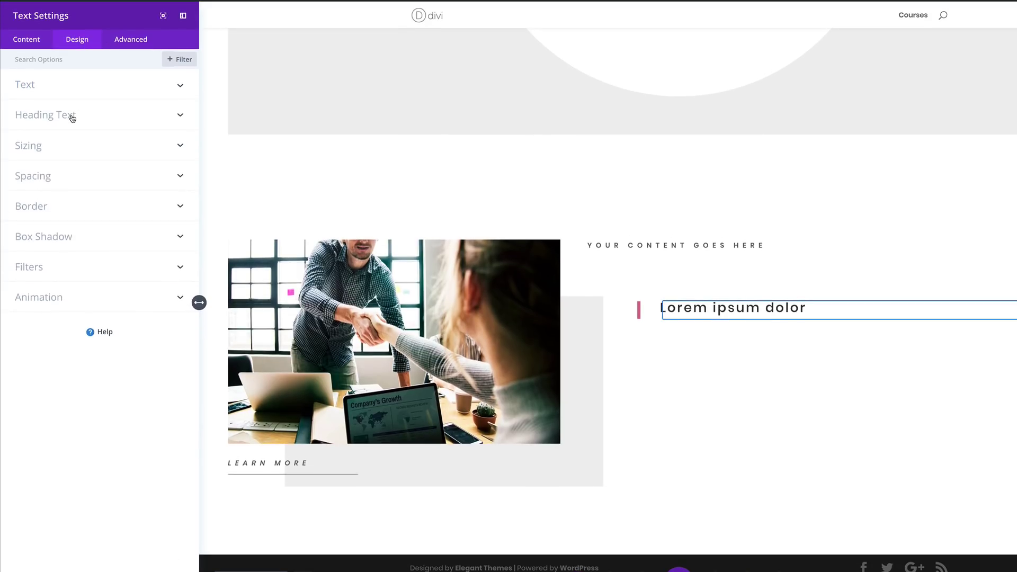
click(72, 116)
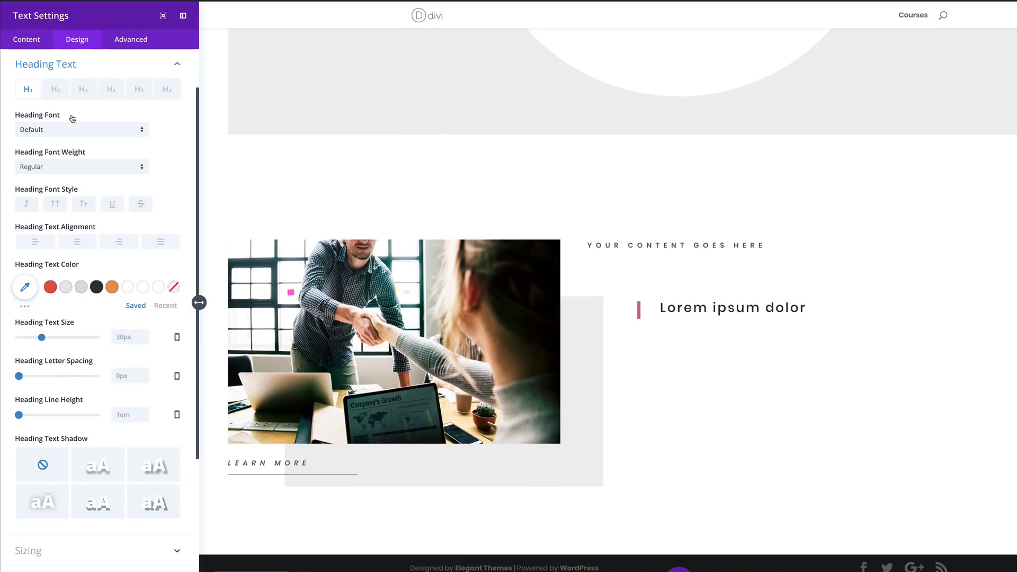
click(55, 91)
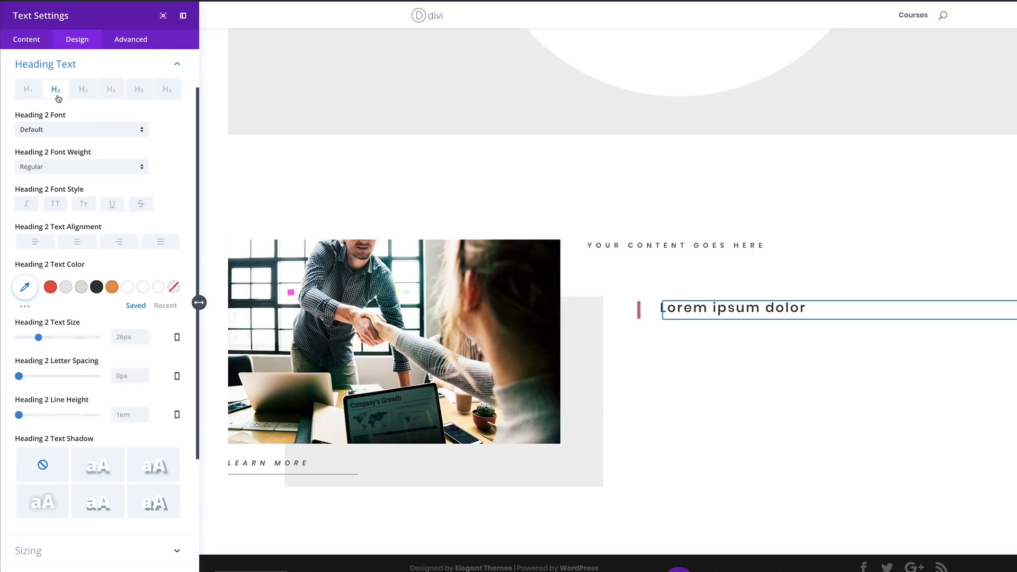
click(65, 131)
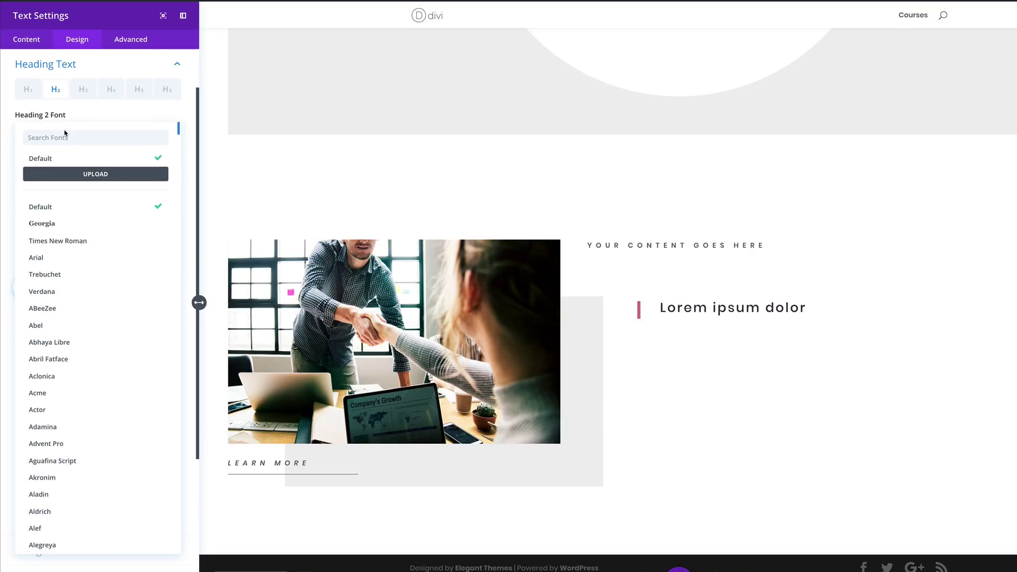
click(68, 225)
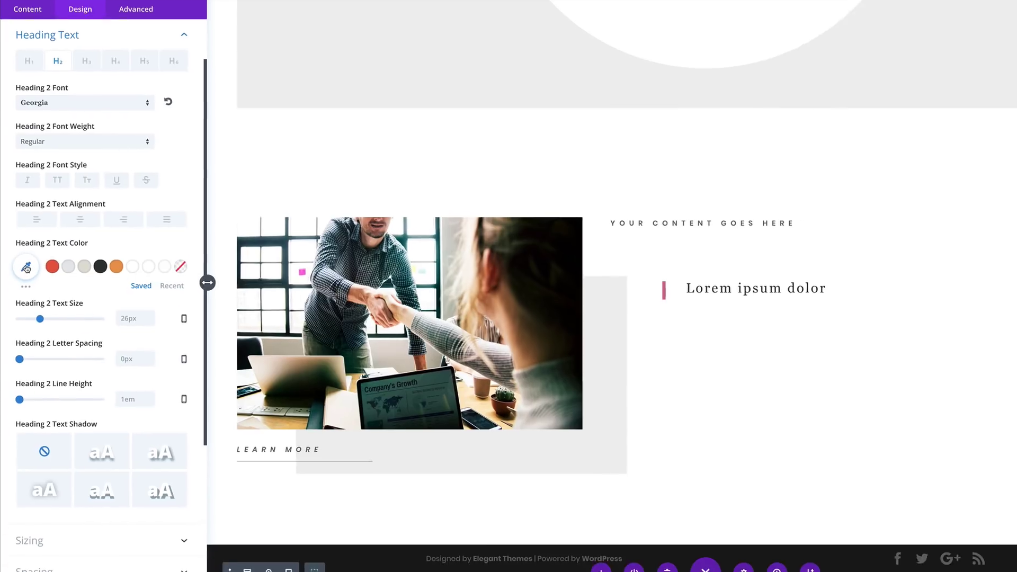
click(24, 287)
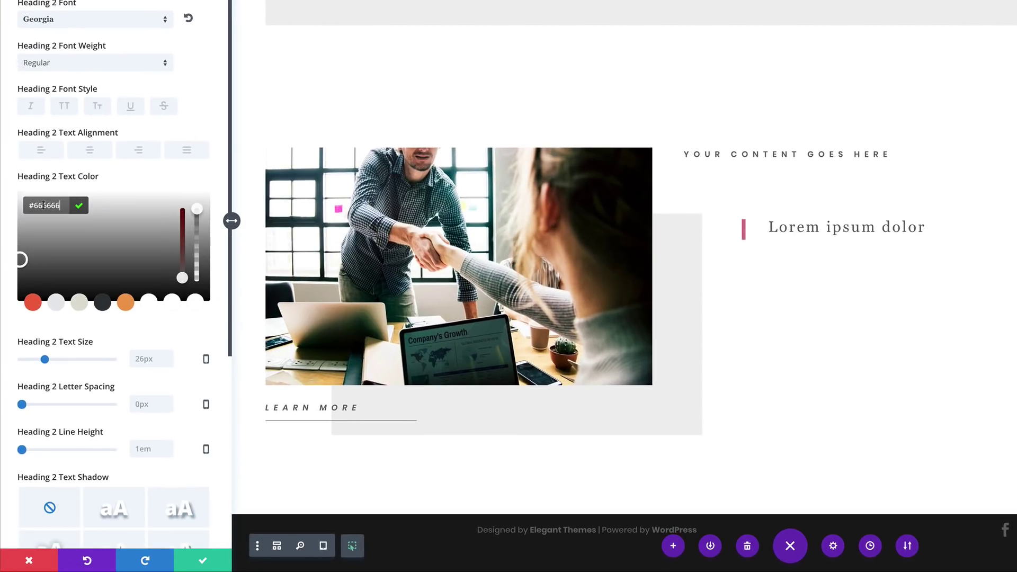
- Set the Heading 2 text size to 58px and letter spacing to 3px, and save the text settings
click(137, 359)
text(5)
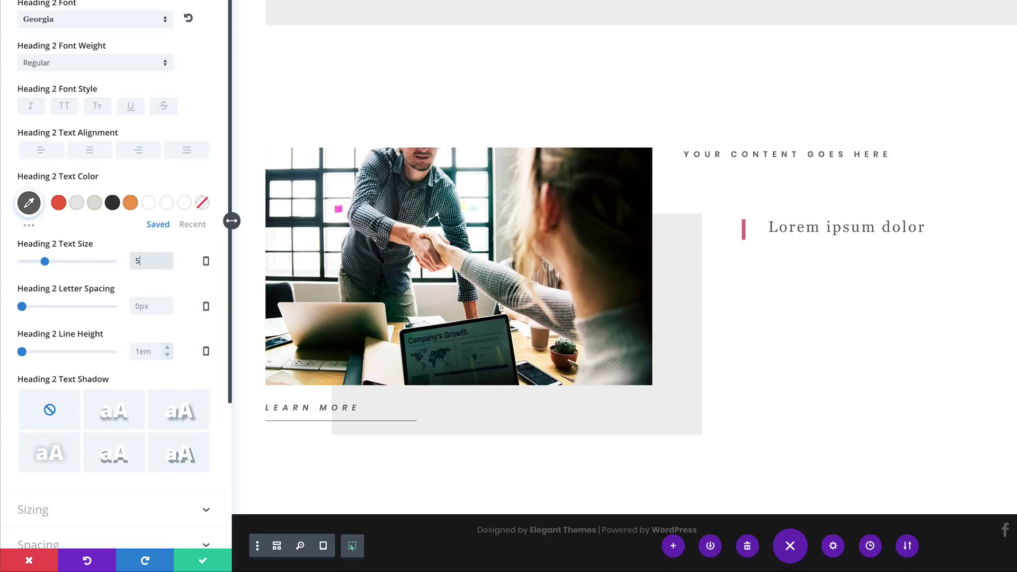
text(8)
click(140, 306)
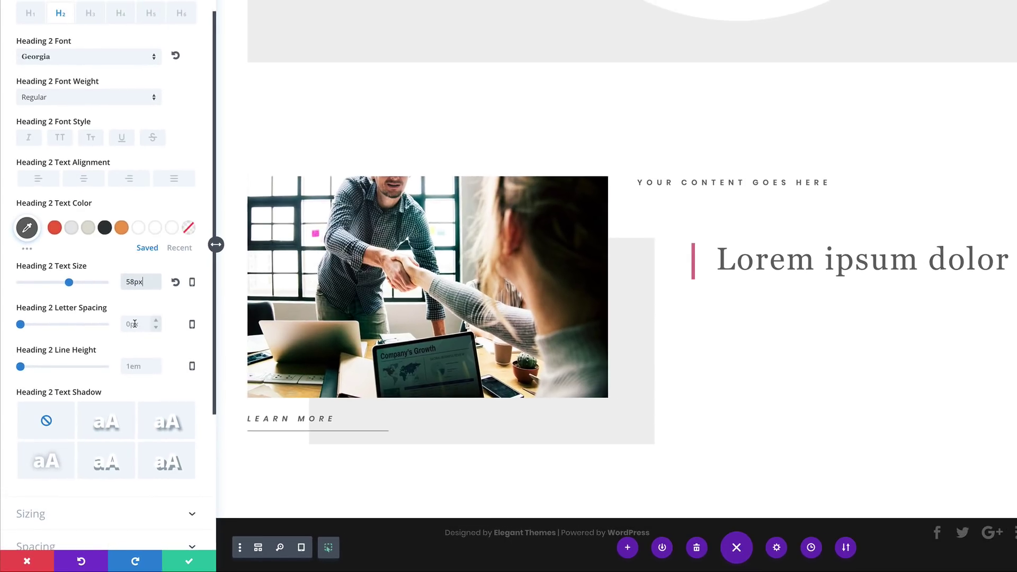
text(3px)
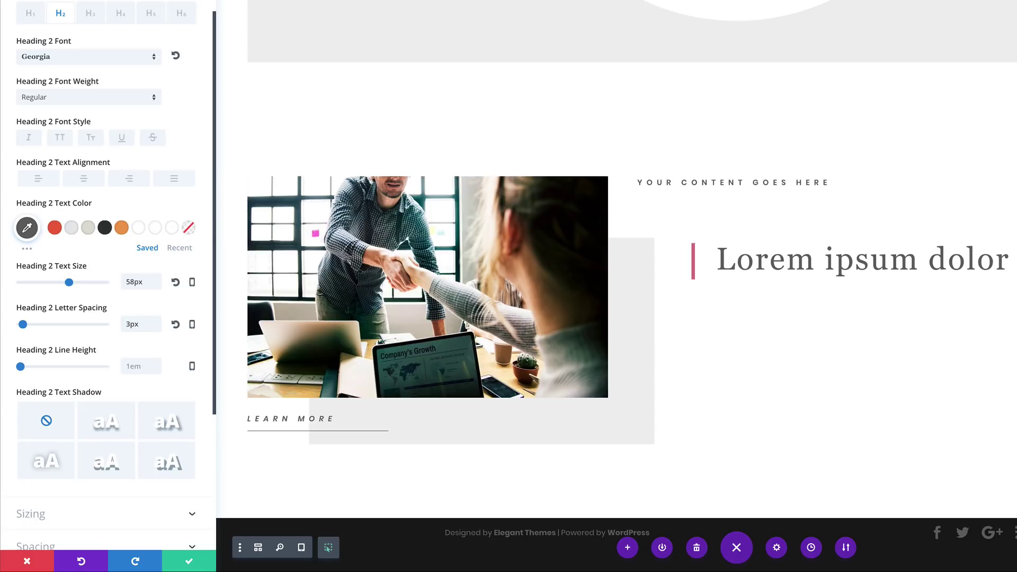
click(189, 564)
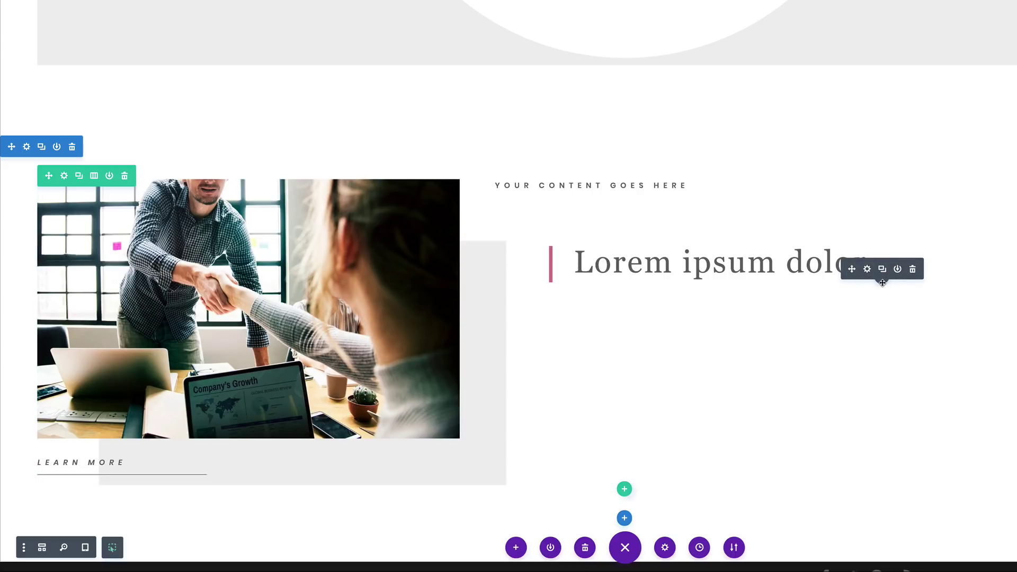
- Insert a Text module below the second column's heading, with a lorem ipsum paragraph as its content
click(41, 547)
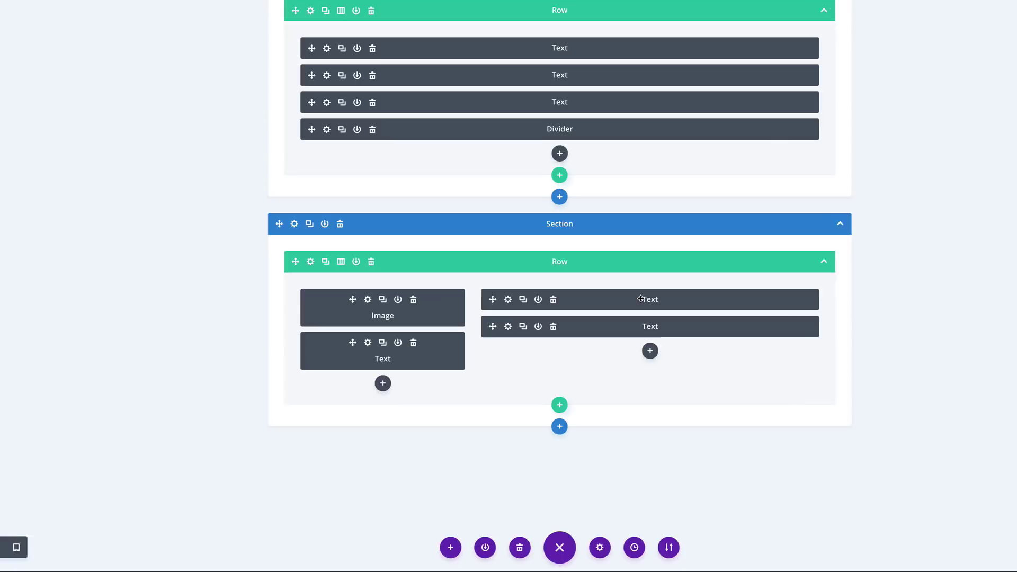
click(598, 351)
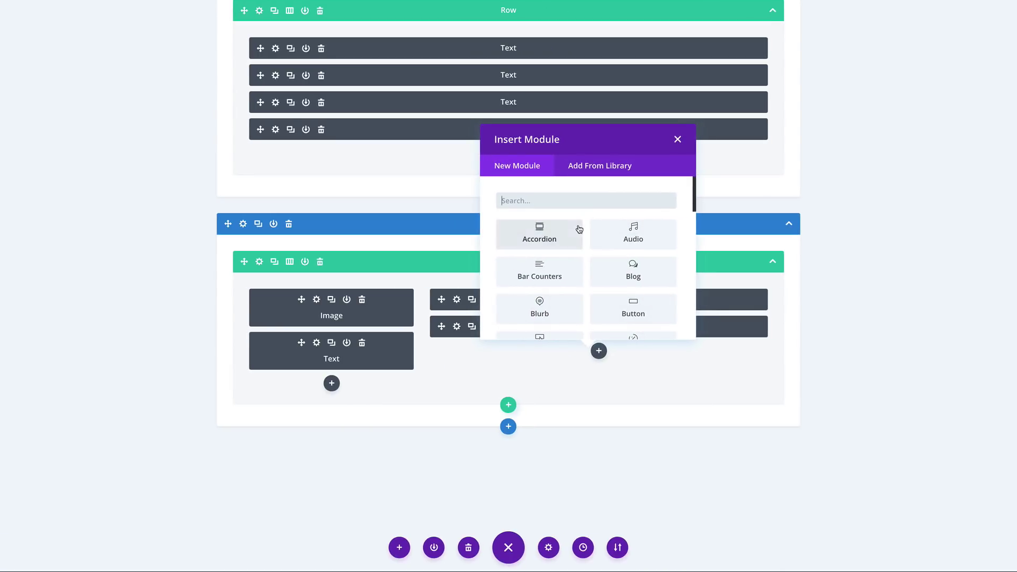
text(tex)
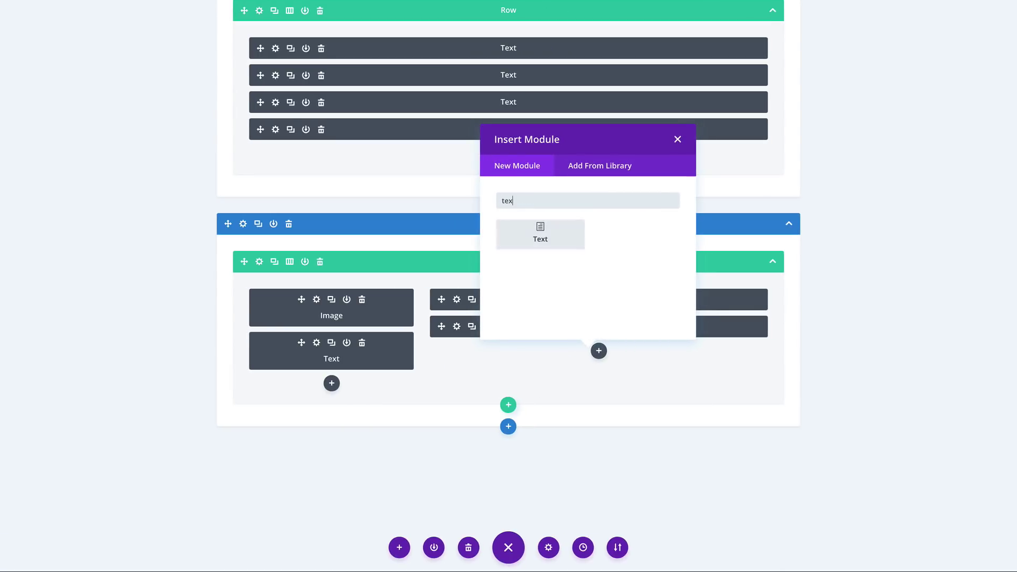
click(556, 237)
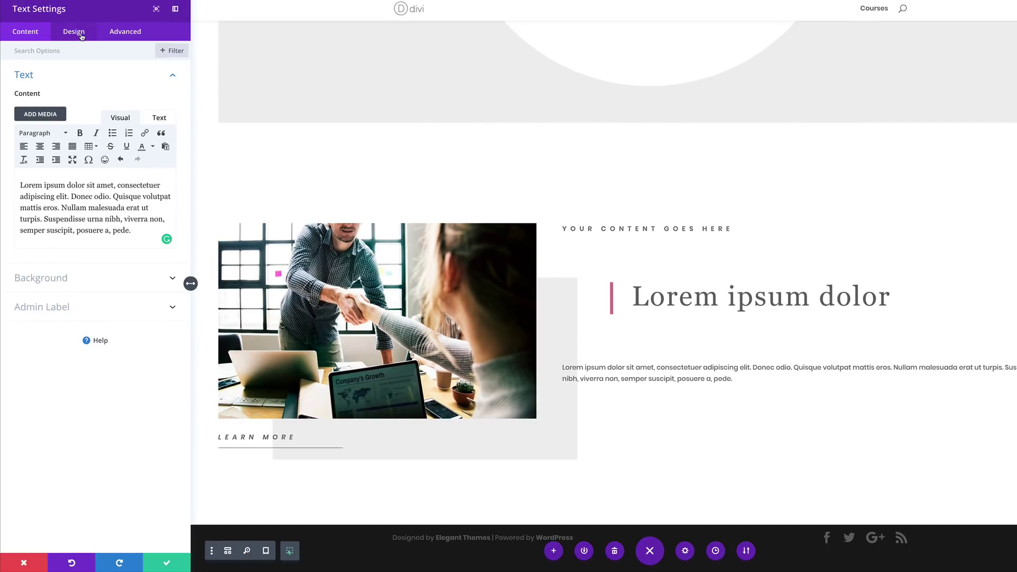
- Set the paragraph module's width to 70% and align the module to the right
click(81, 36)
click(36, 136)
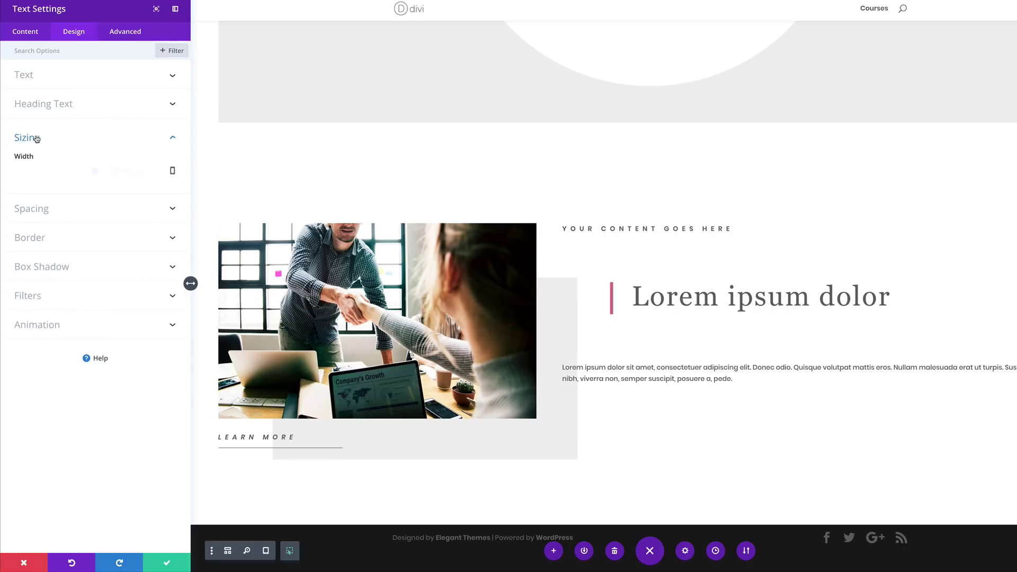
drag(94, 172, 71, 171)
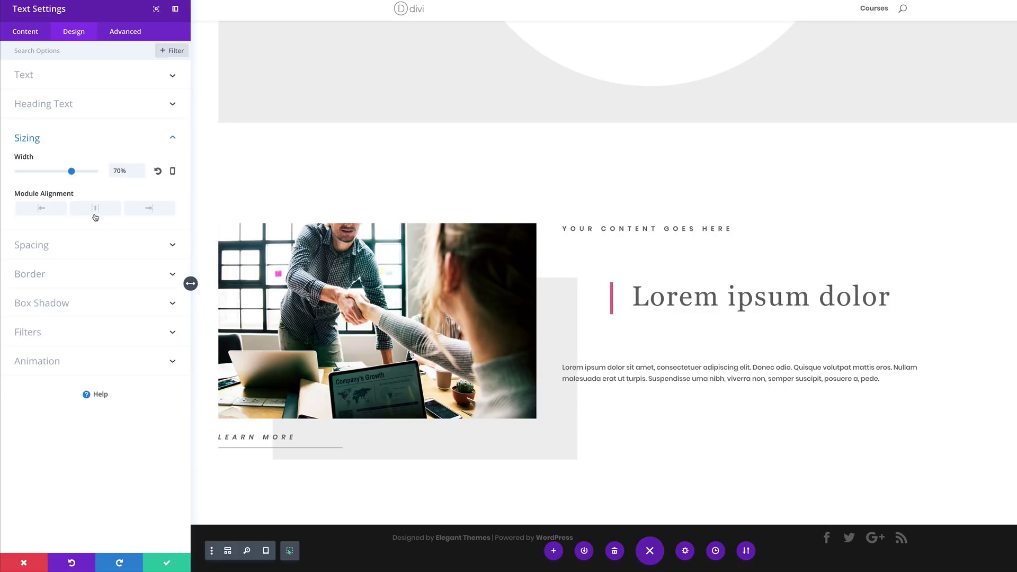
click(149, 208)
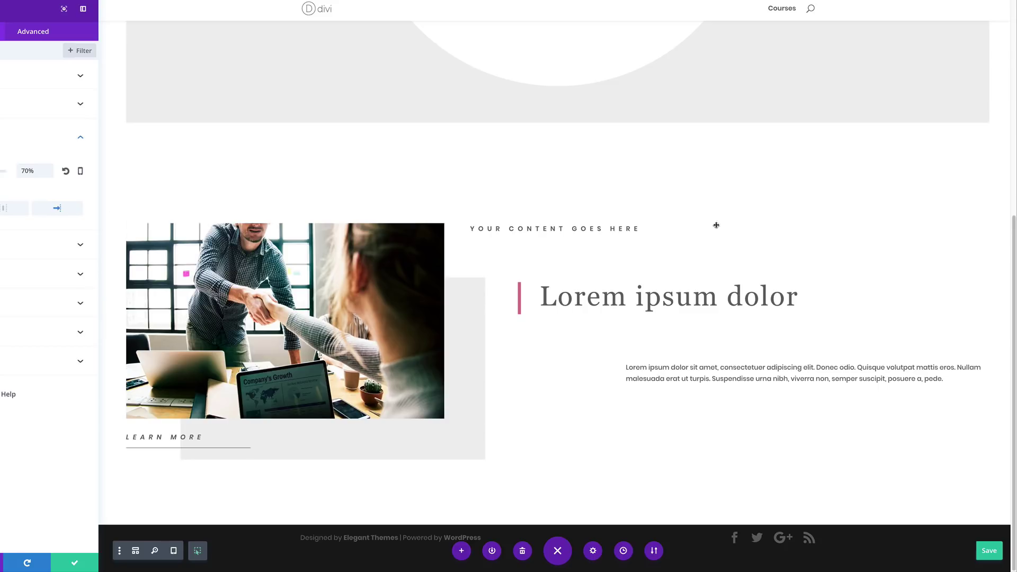
- Set the paragraph module's letter spacing to 1px, replace its content with two lorem ipsum paragraphs, and save it
click(33, 78)
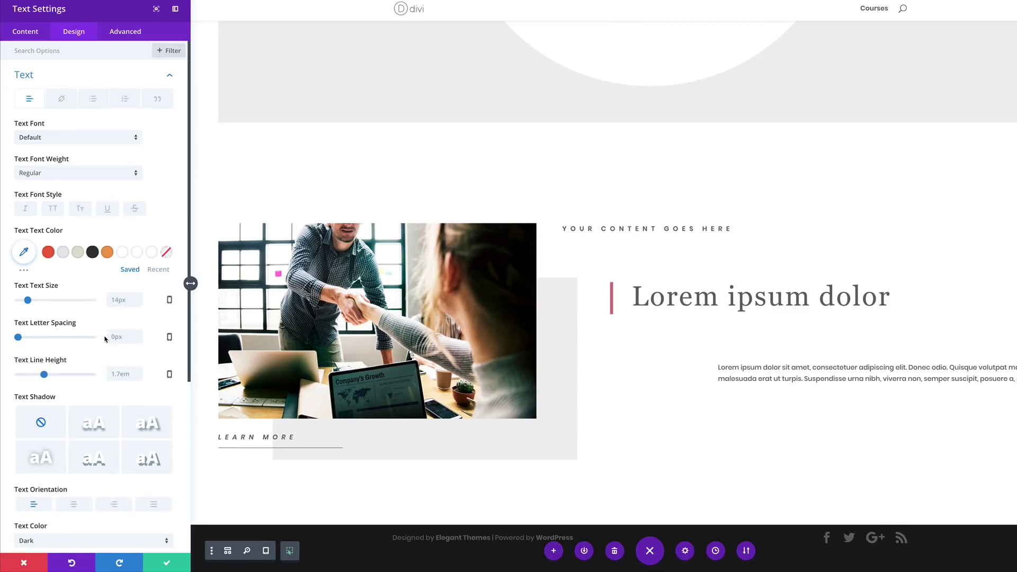
click(121, 335)
text(1px)
click(24, 31)
drag(135, 233, 10, 177)
text(Lorem ipsum dolor sit amet, consectetuer adipiscing elit. Donec odio. Quisque volutpat mattis eros. Nullam malesuada erat ut turpis. Suspendisse urna nibh, viverra non, semper suscipit, posuere a, pede. Donec nec justo eget felis facilisis fermentum. Aliquam porttitor mauris sit amet orci. Aenean dignissim pellentesque felis.)
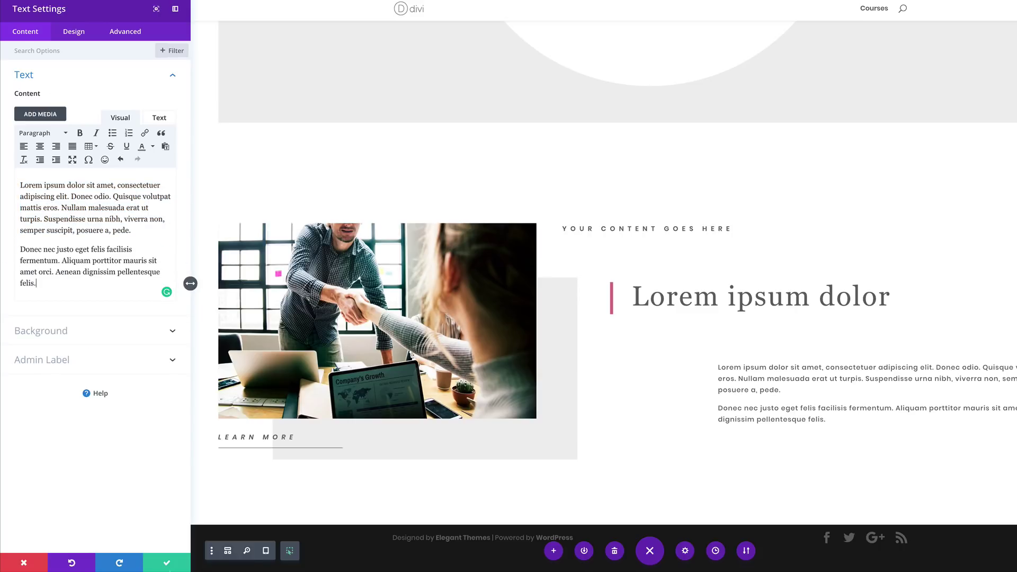
click(169, 563)
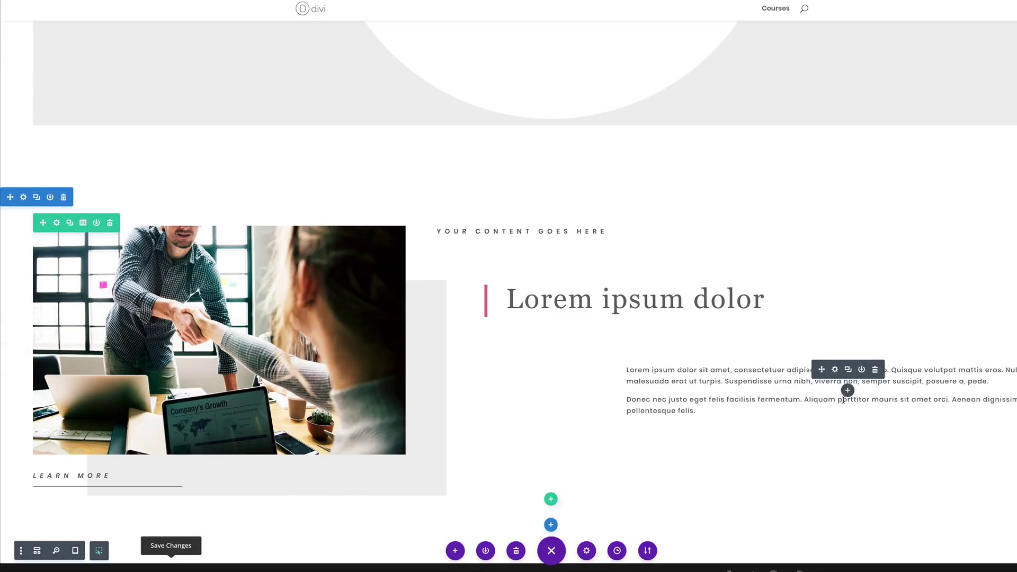
- Insert a Divider module below the paragraph text in the second column
click(848, 392)
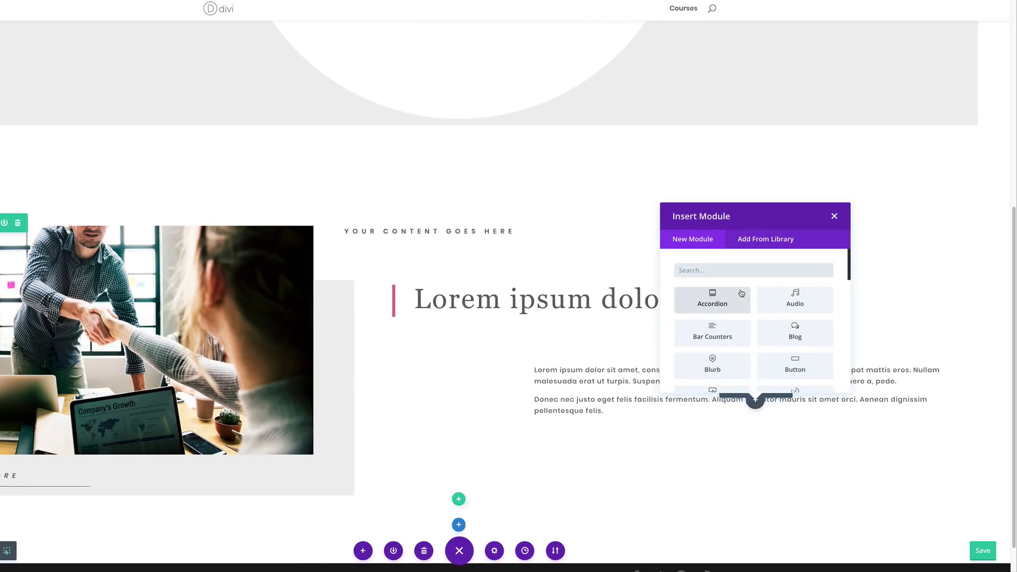
text(div)
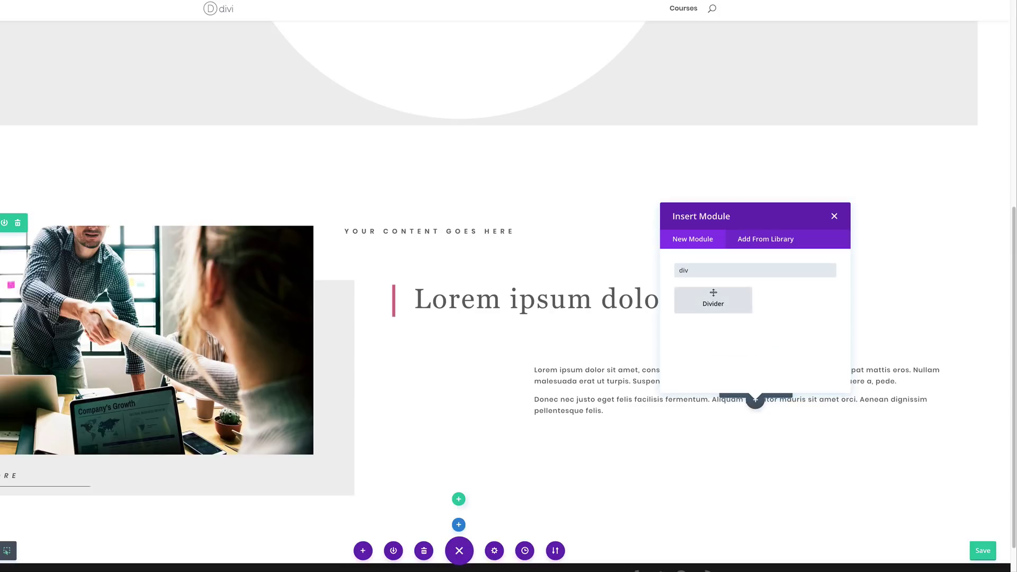
click(741, 306)
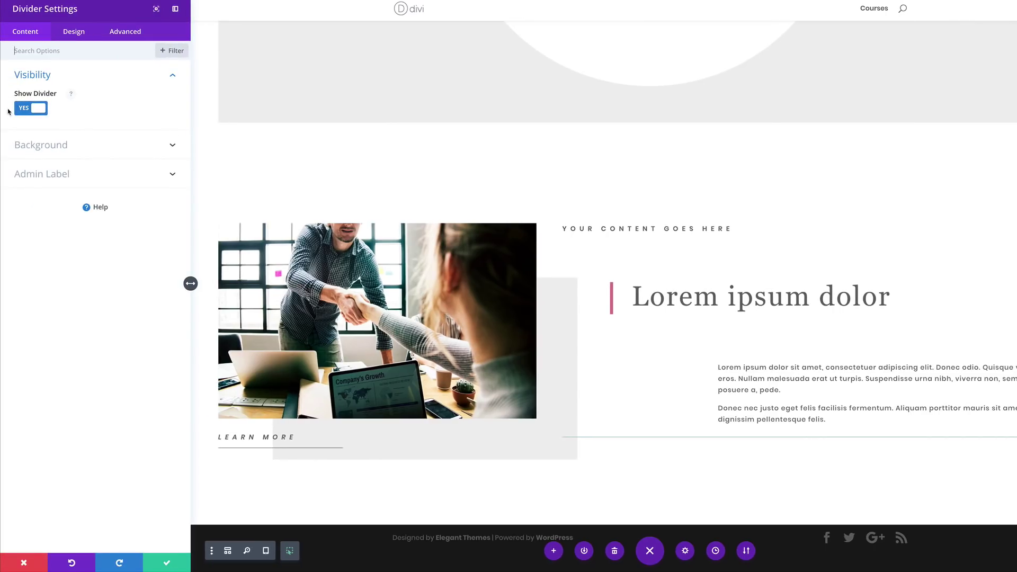
- Set the divider's color to #d67787 and its weight to 2px
click(75, 34)
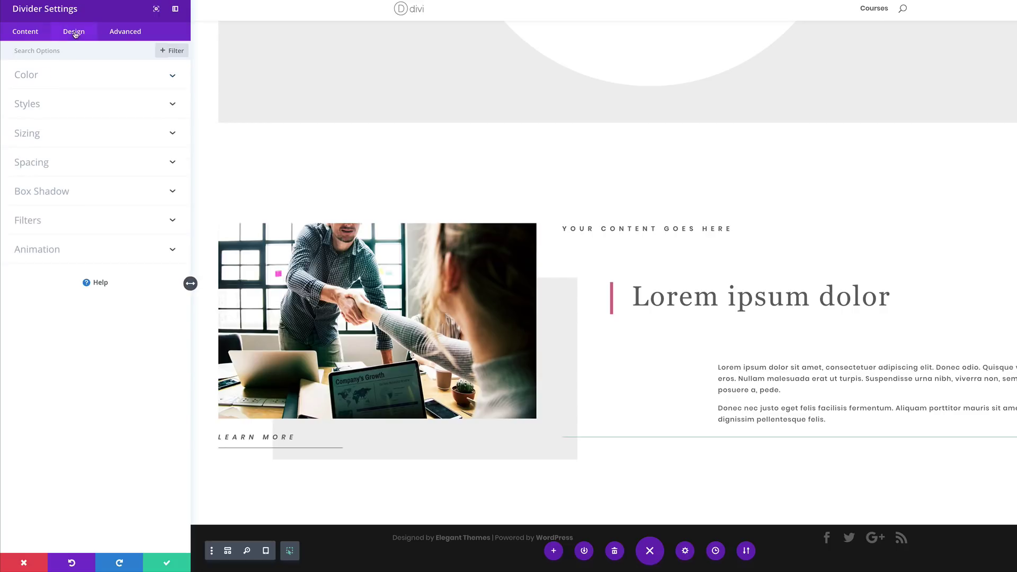
click(36, 77)
click(24, 116)
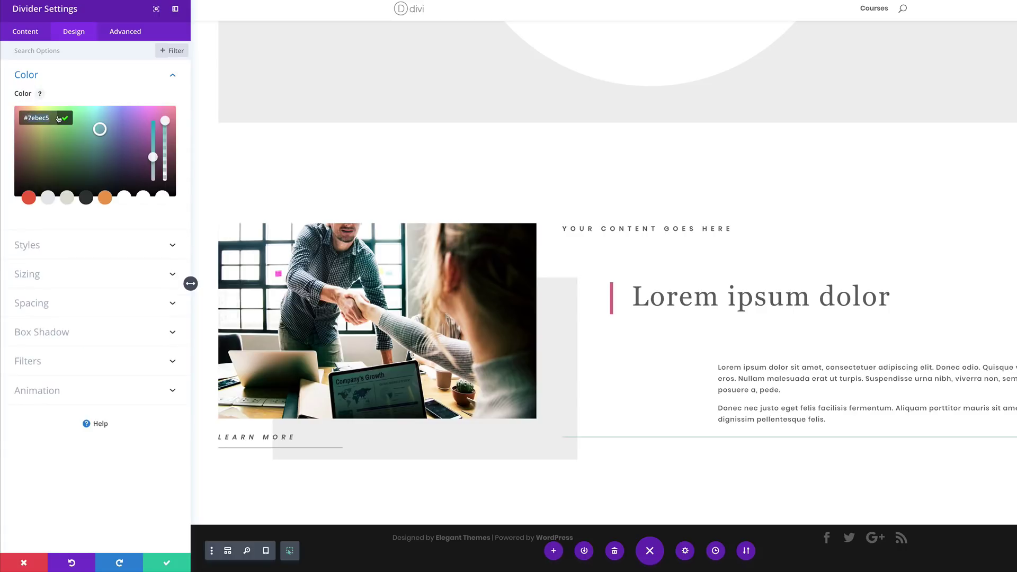
text(#d67787)
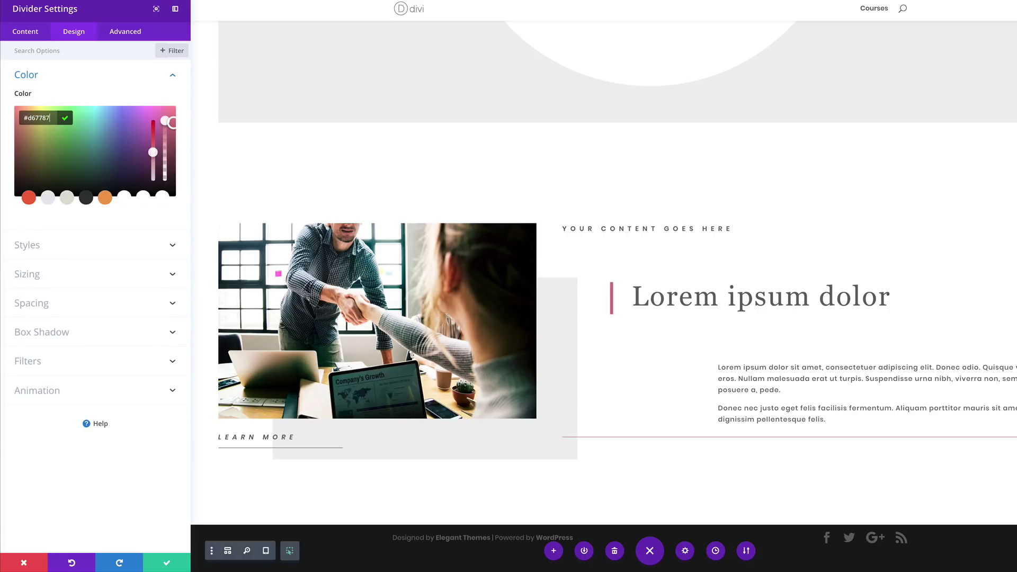
click(134, 280)
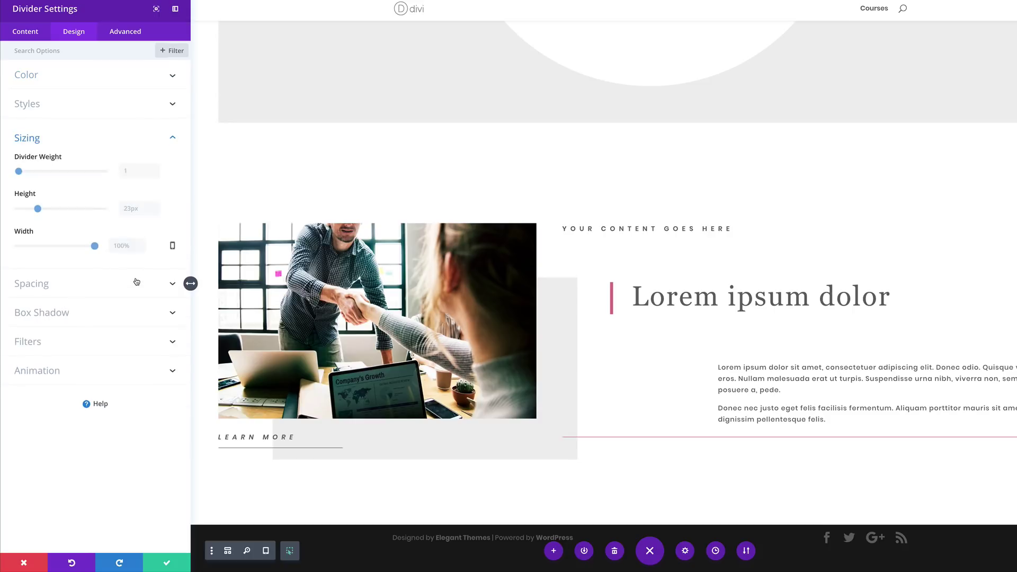
click(134, 169)
text(2px)
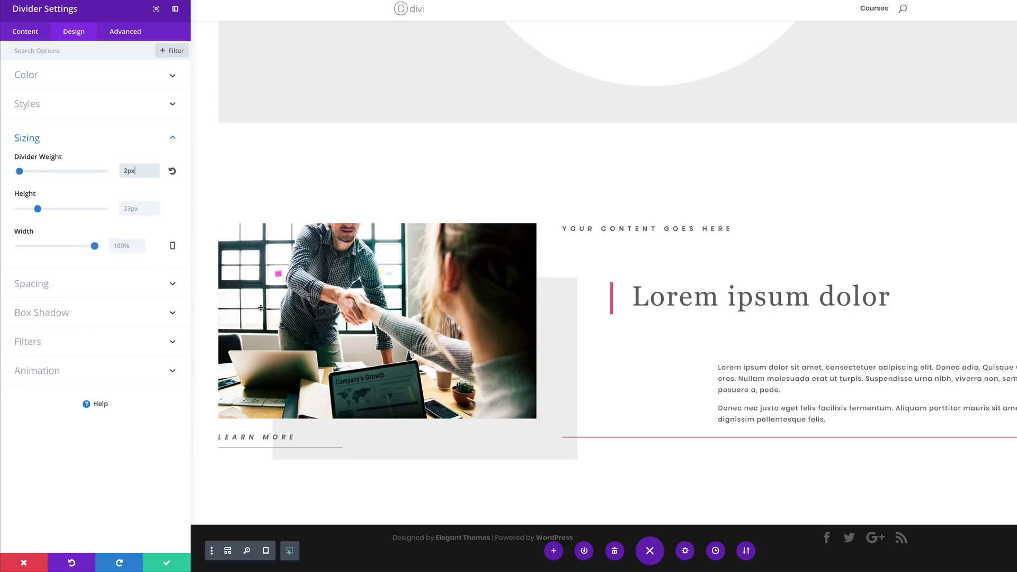
- Set the divider's left margin to 200px and give it a negative right margin so it extends to the page's edge
click(117, 286)
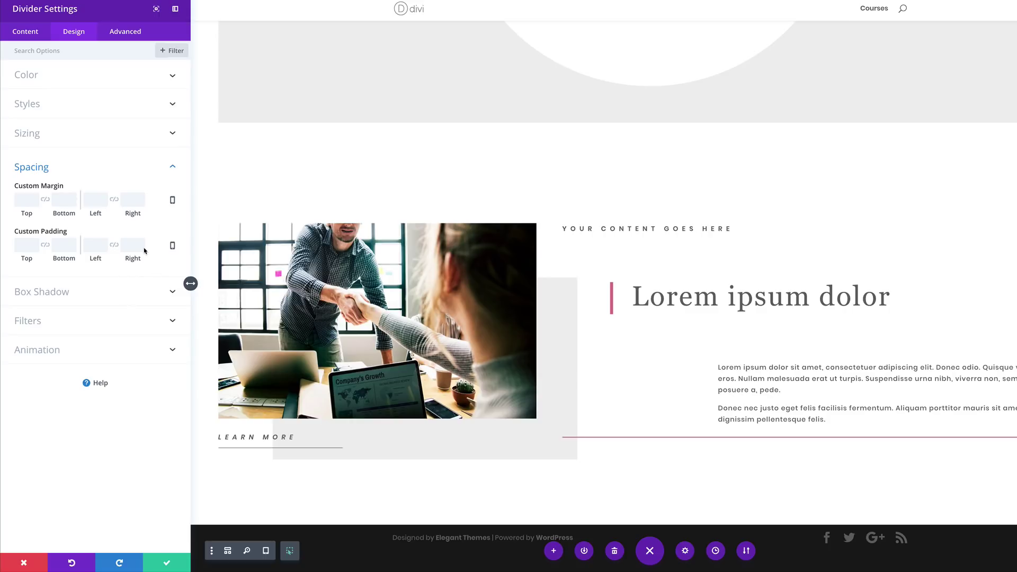
click(96, 200)
text(200px)
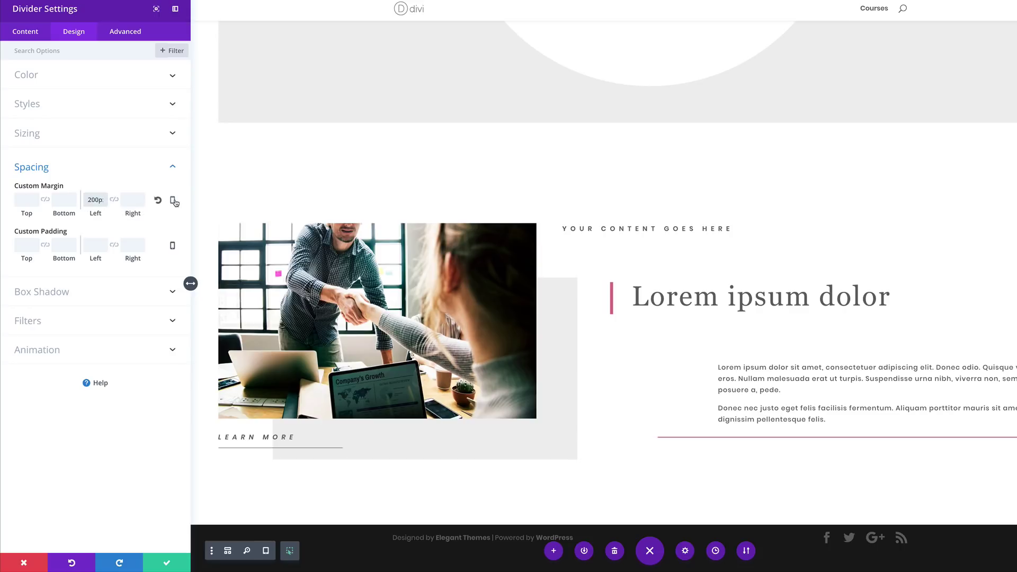
click(174, 201)
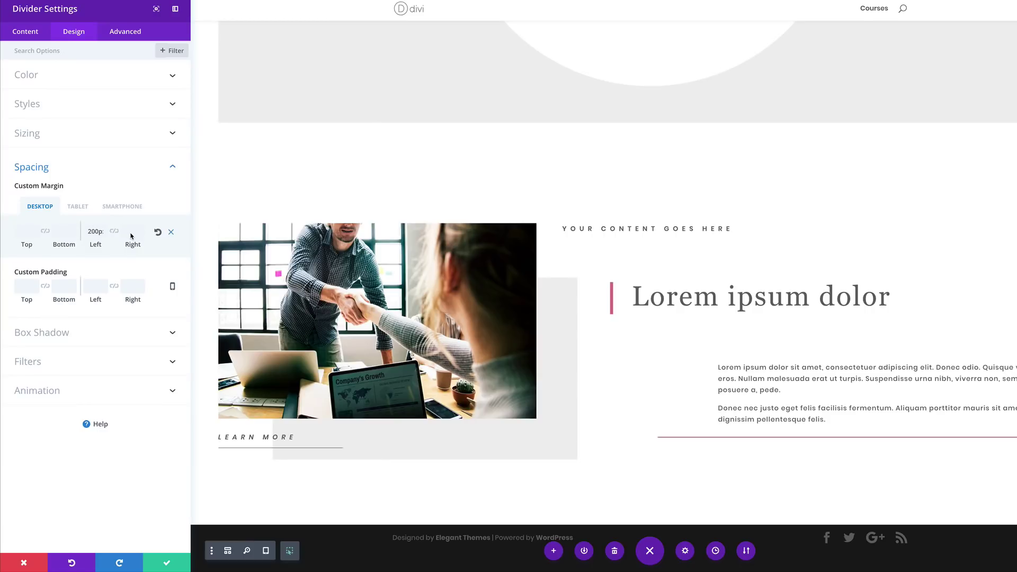
click(130, 231)
text(200px)
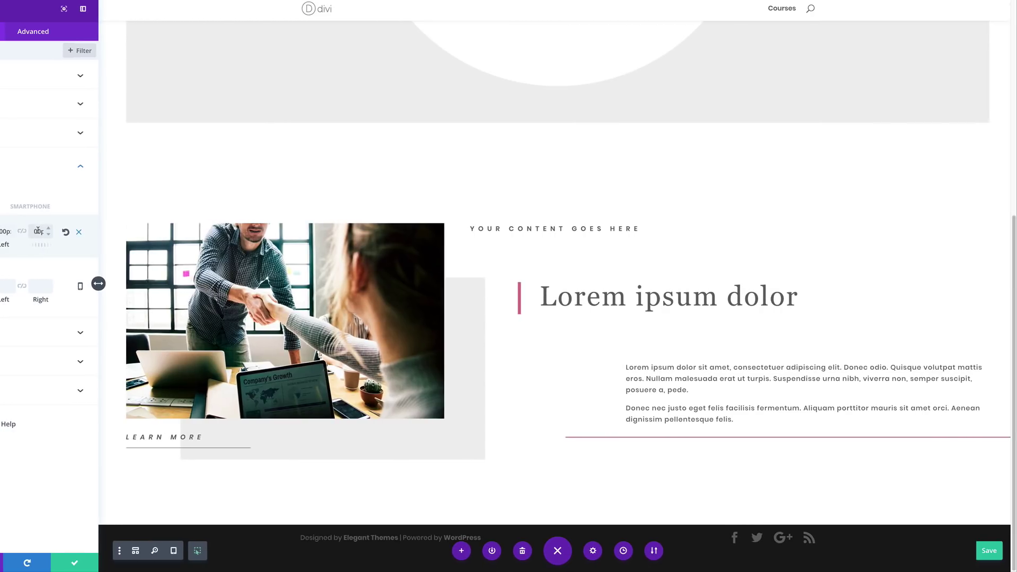
- Apply a Slide animation with direction Left to the divider and adjust the animation duration
click(5, 395)
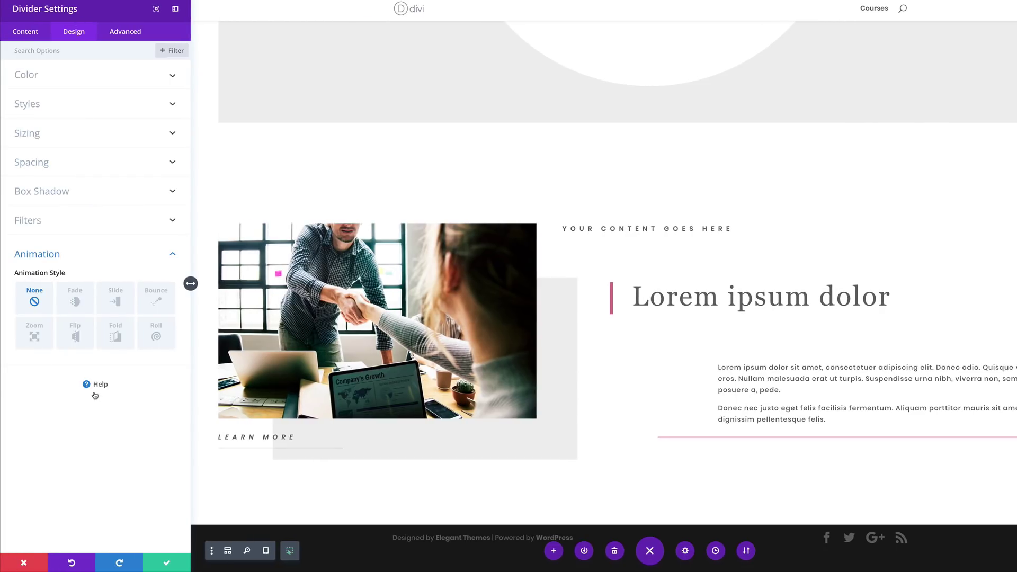
click(115, 301)
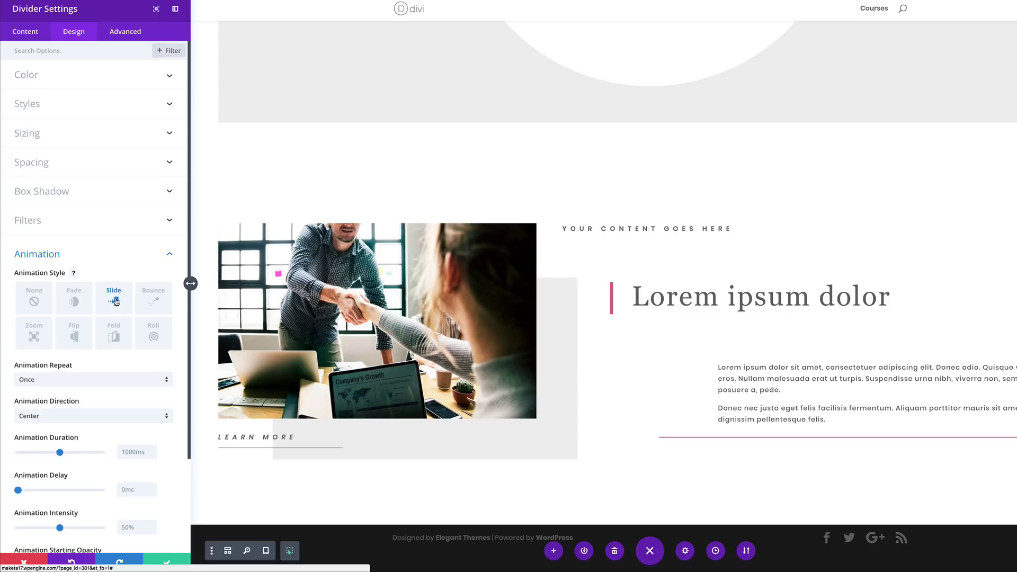
click(89, 420)
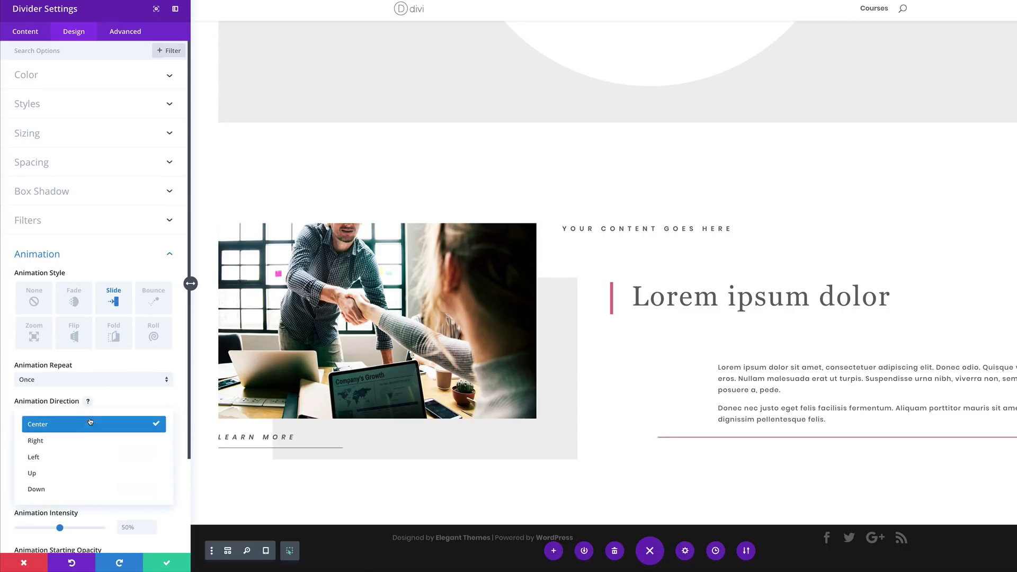
click(84, 457)
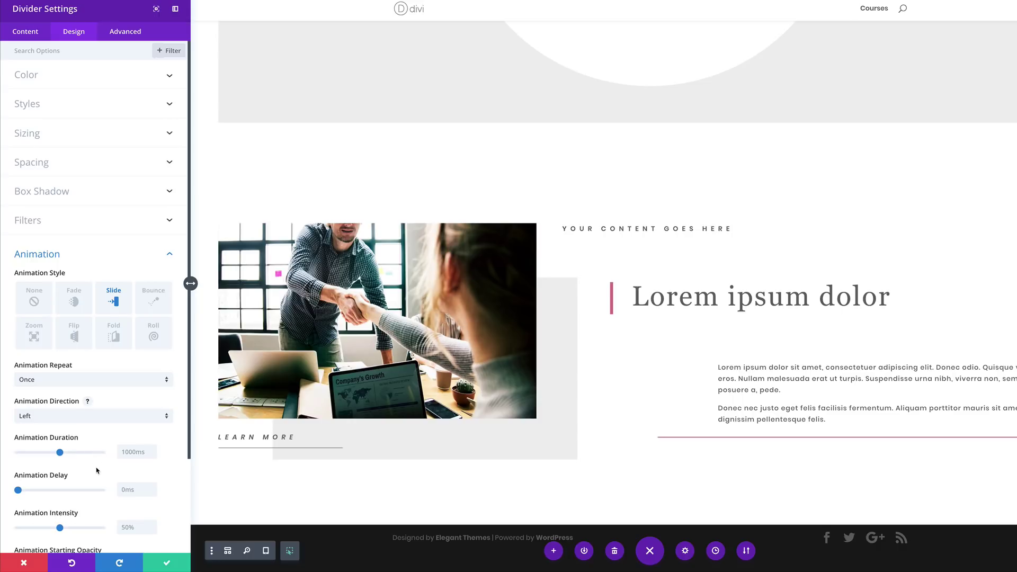
click(128, 444)
key(ctrl+a)
text(1)
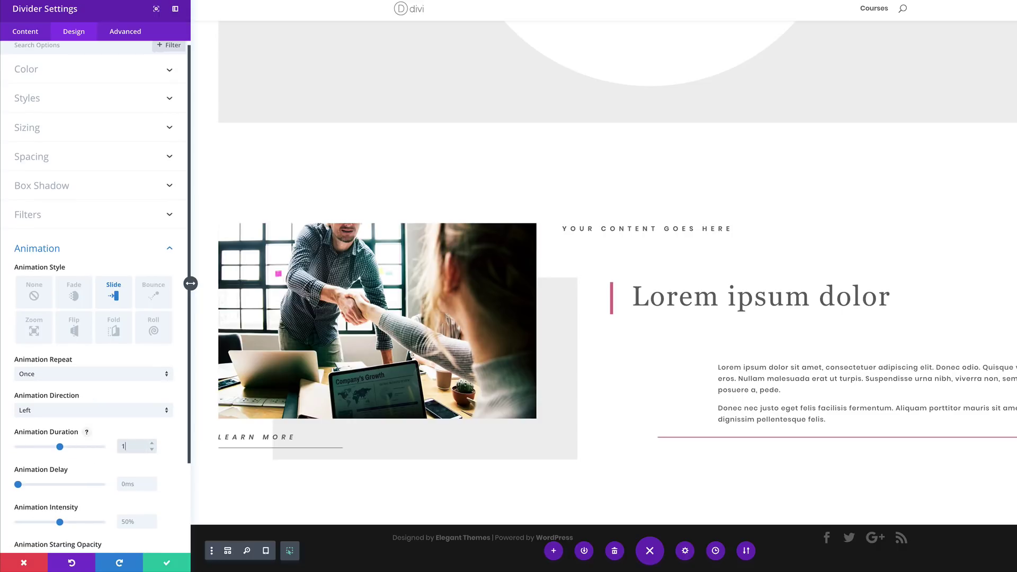
click(127, 436)
scroll(127, 513, down, 2)
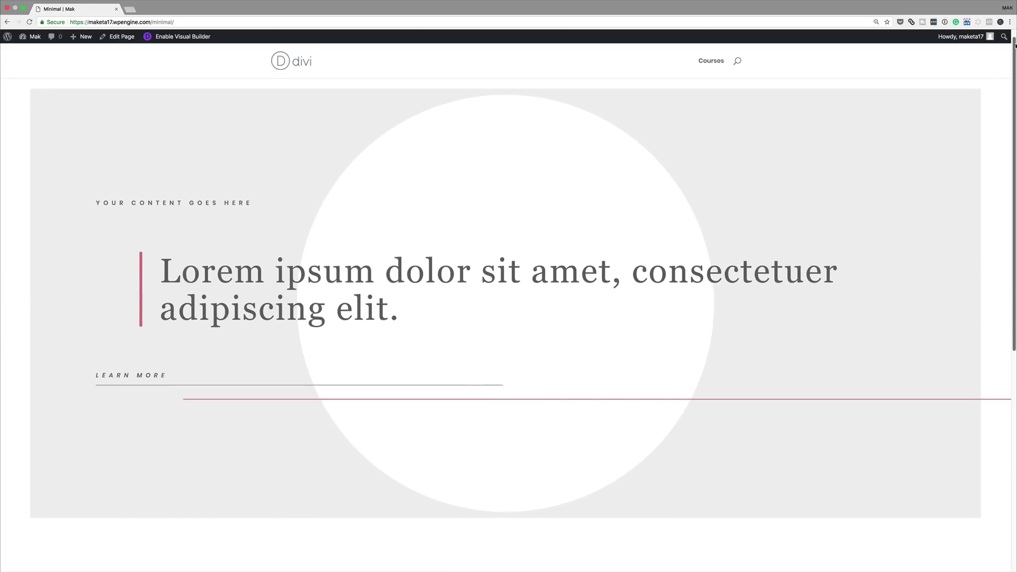
- Examine the hero, image, text and dividers on the live Minimal page outside the Visual Builder
scroll(1015, 38, down, 2)
scroll(509, 318, down, 4)
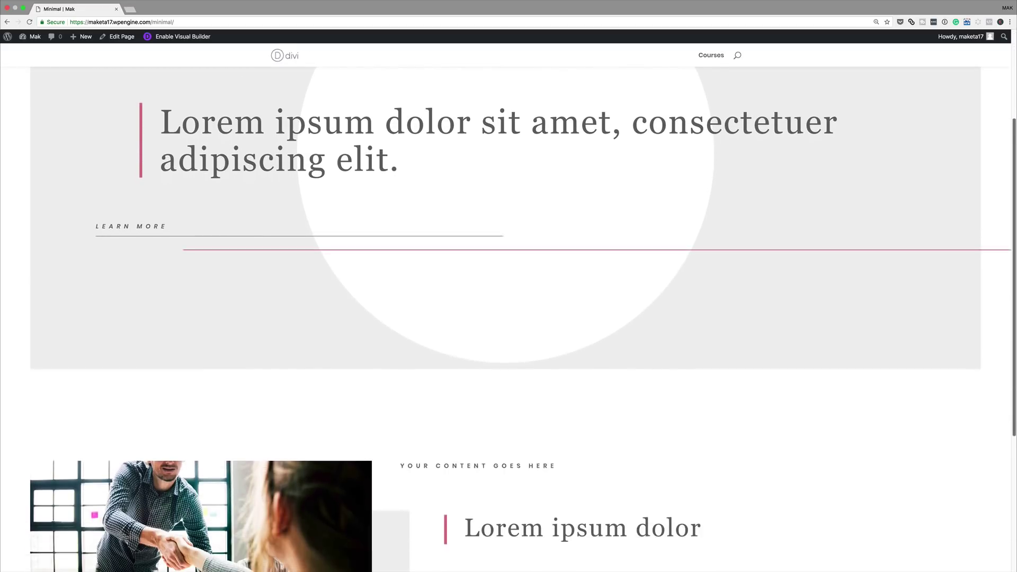
scroll(508, 286, down, 3)
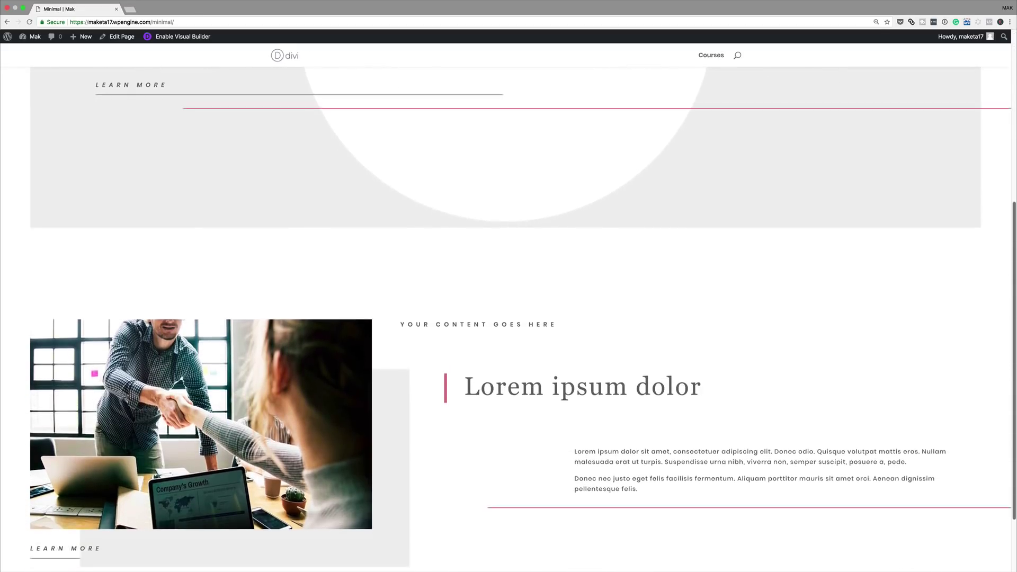